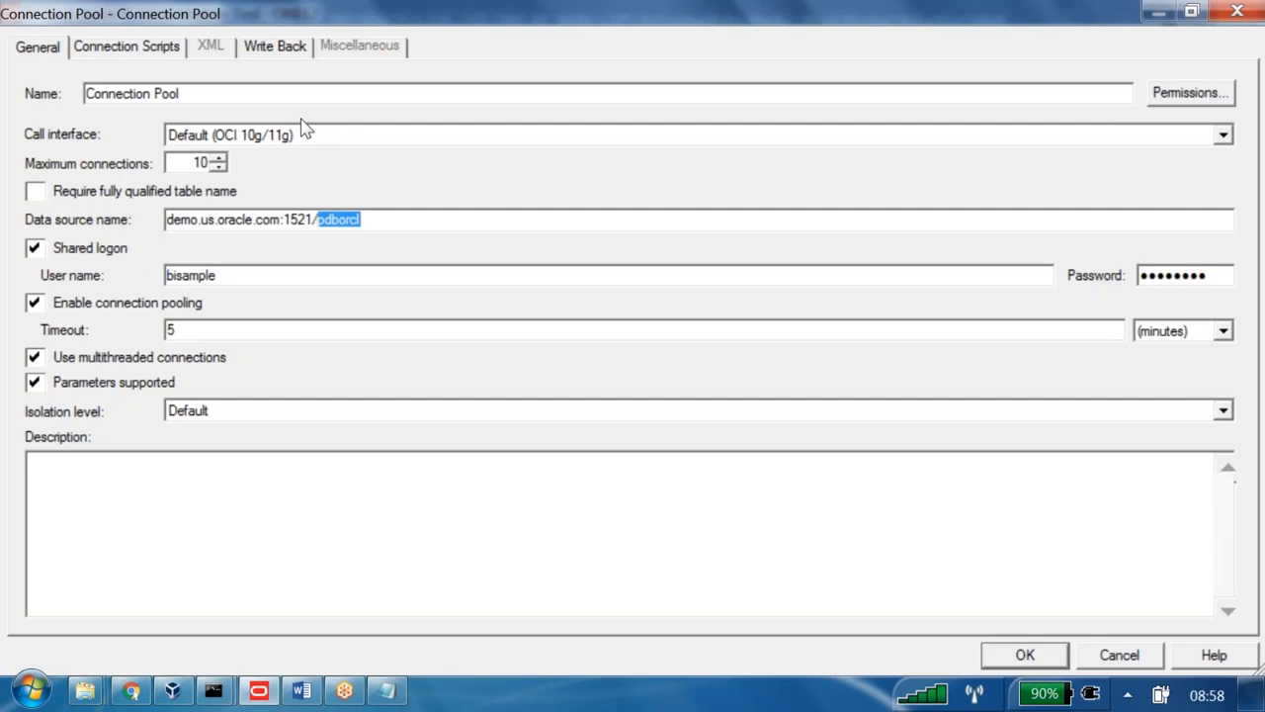
# - Highlight pdborcl within the data source name demo.us.oracle.com:1521/pdborcl
pyautogui.press('Right')
pyautogui.hotkey('shift', 'Left')
pyautogui.hotkey('shift', 'Left')
pyautogui.hotkey('shift', 'Left')
pyautogui.hotkey('shift', 'Left')
pyautogui.hotkey('shift', 'Left')
pyautogui.hotkey('shift', 'Left')
pyautogui.hotkey('shift', 'Left')
# - In the Word deployment notes, highlight the first-time deployment steps and the Second Time Deployment heading
pyautogui.click(303, 697)
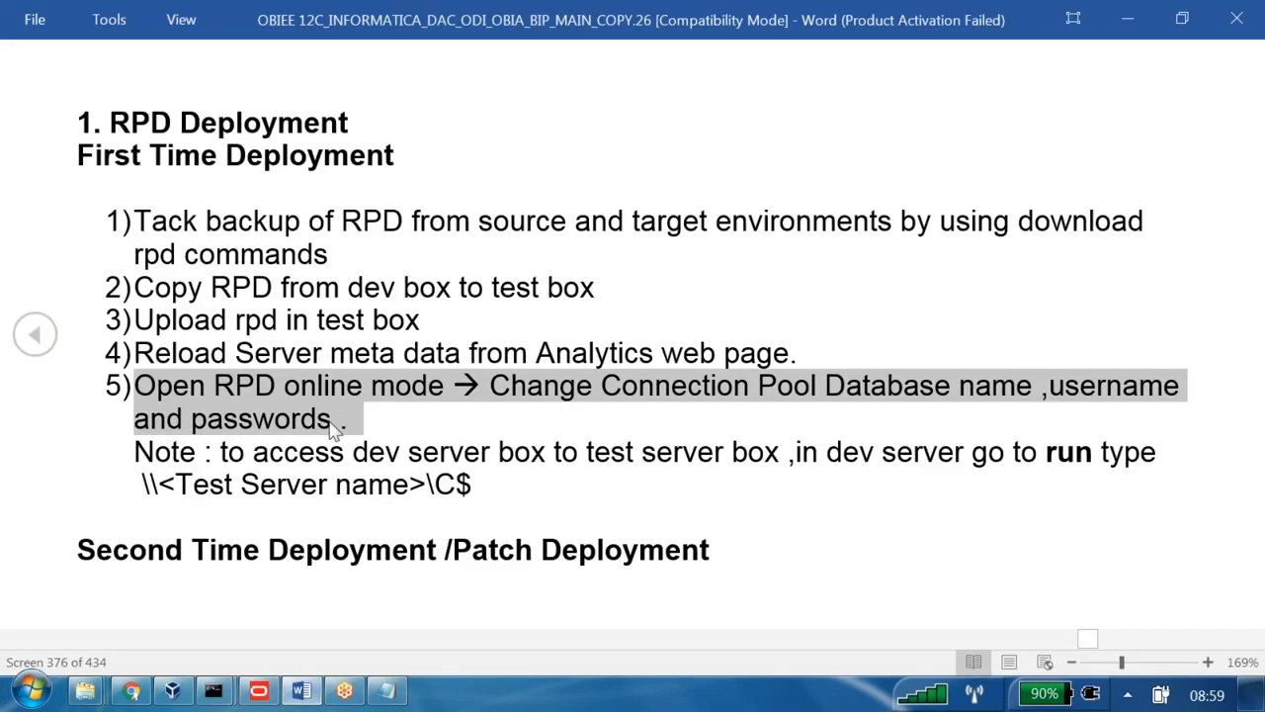
pyautogui.moveTo(482, 487); pyautogui.dragTo(87, 163)
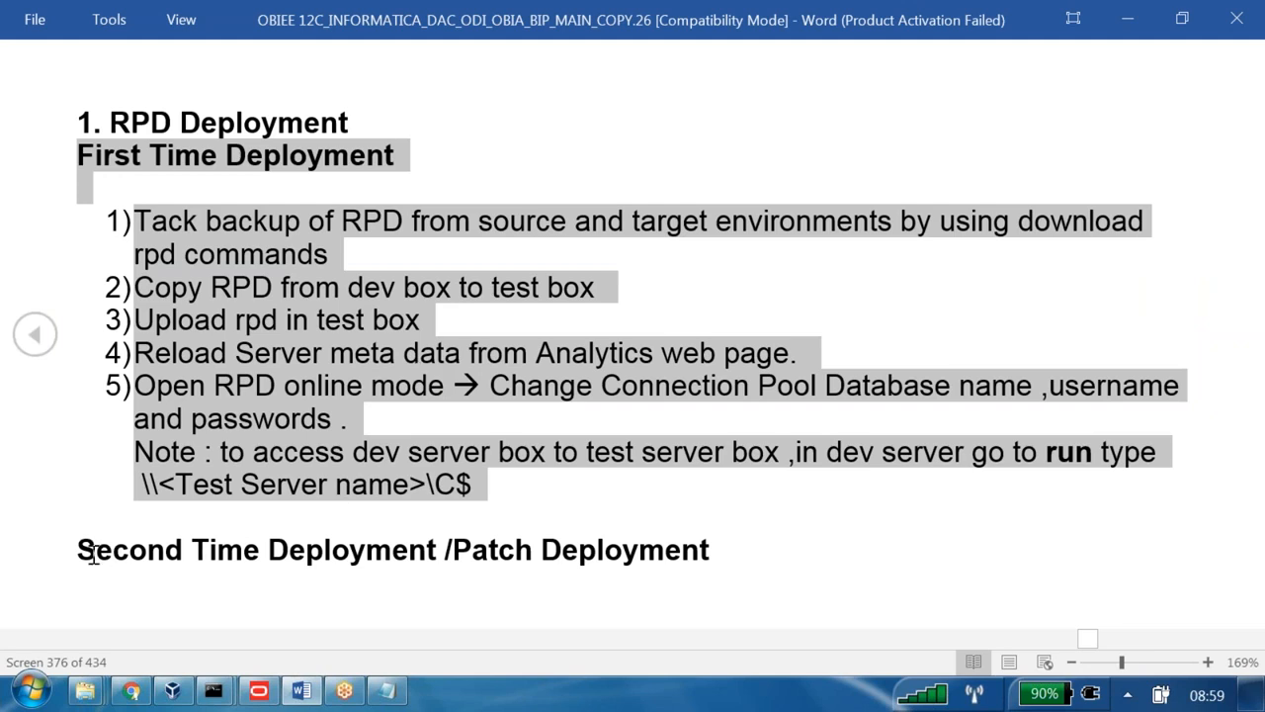
pyautogui.moveTo(81, 552); pyautogui.dragTo(634, 558)
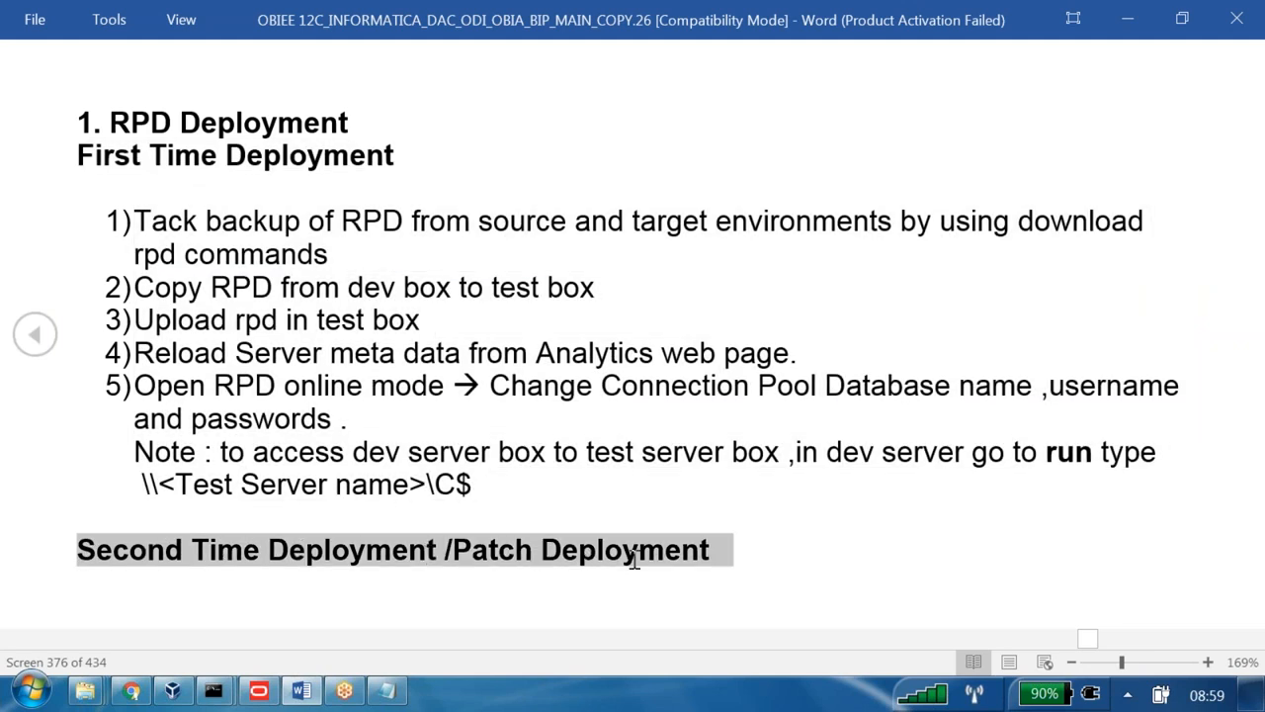
pyautogui.scroll(-1, 634, 559)
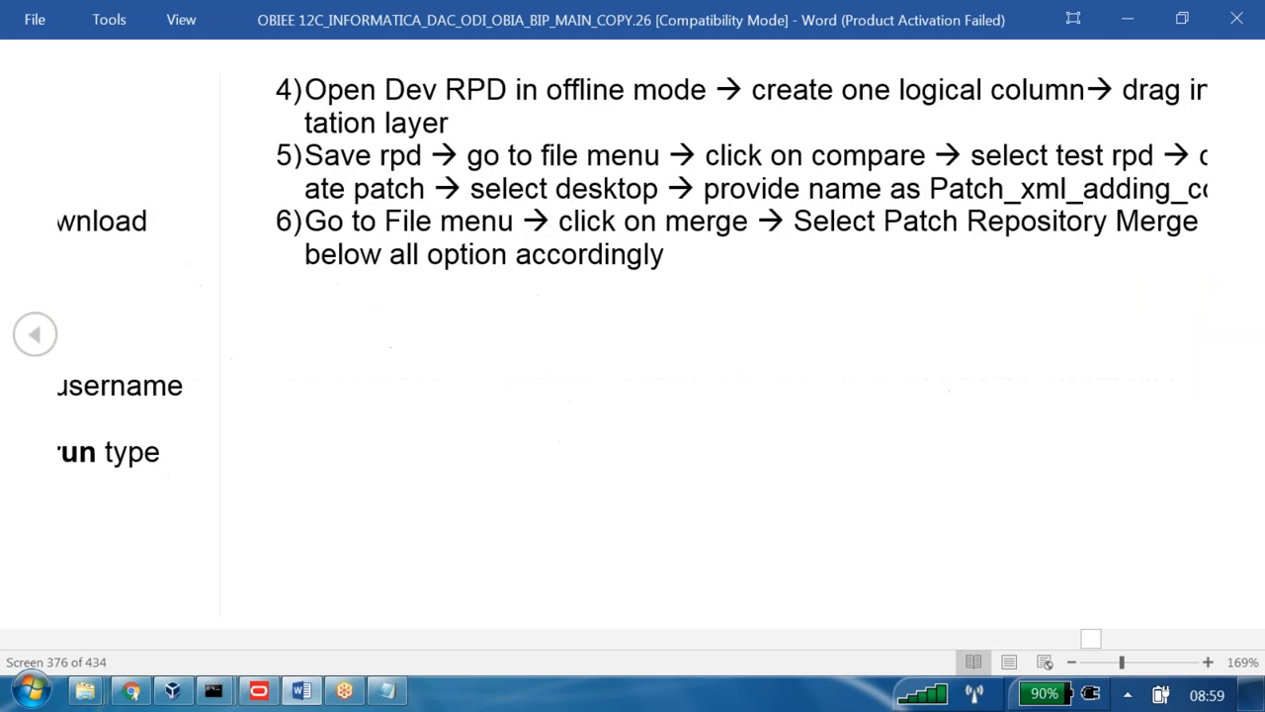
# - Read the notes in Read Mode down to the patch merge steps producing 2_dev_patched.rpd
pyautogui.rightClick(156, 88)
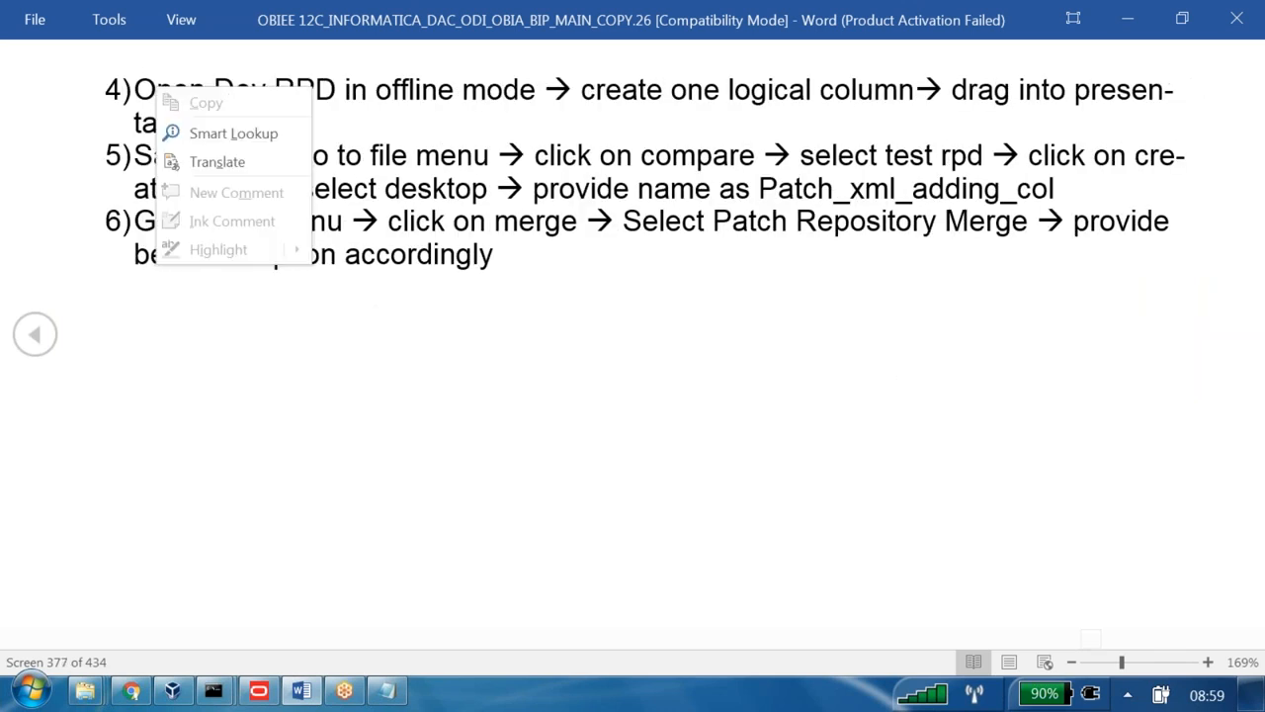
pyautogui.click(496, 170)
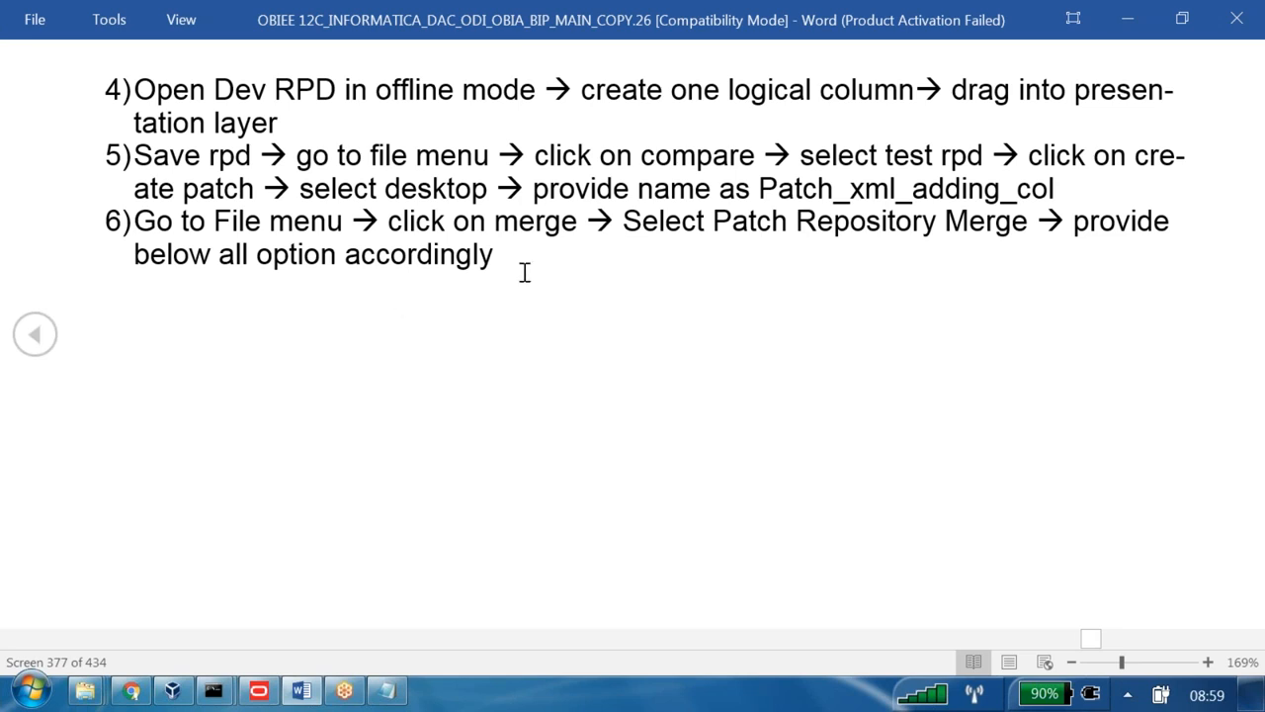
pyautogui.scroll(-1, 524, 271)
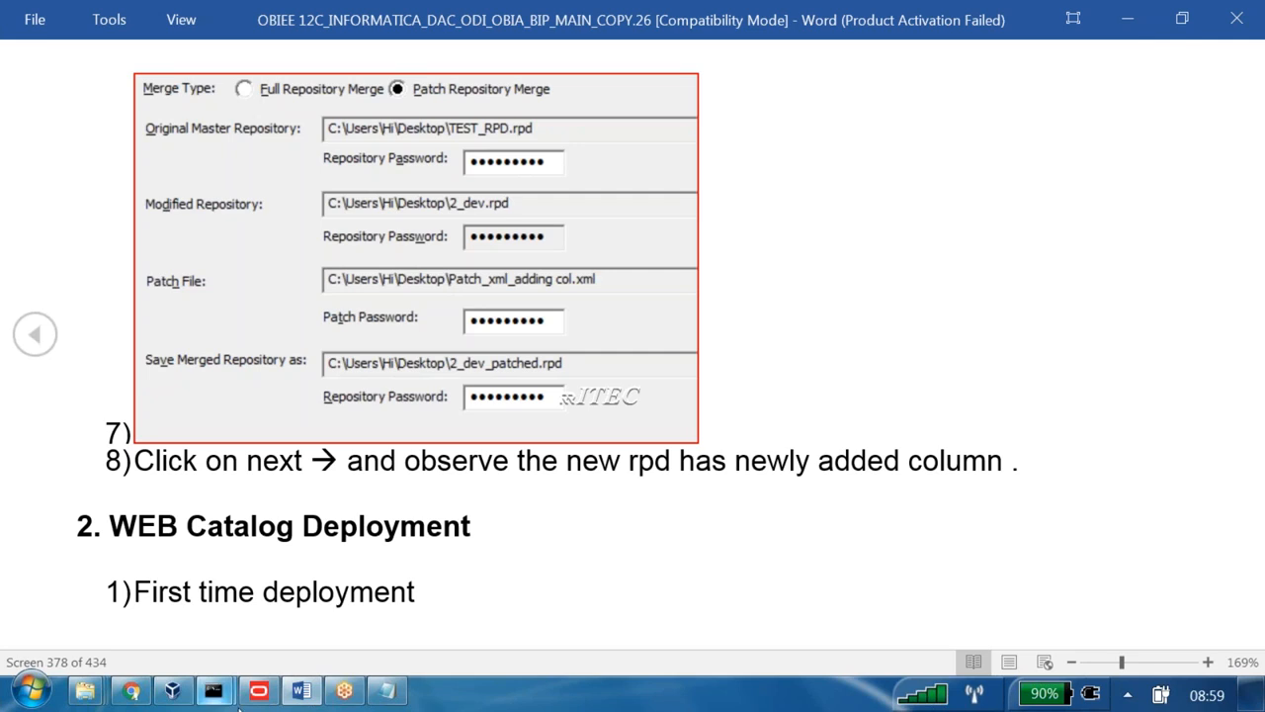
pyautogui.moveTo(259, 692)
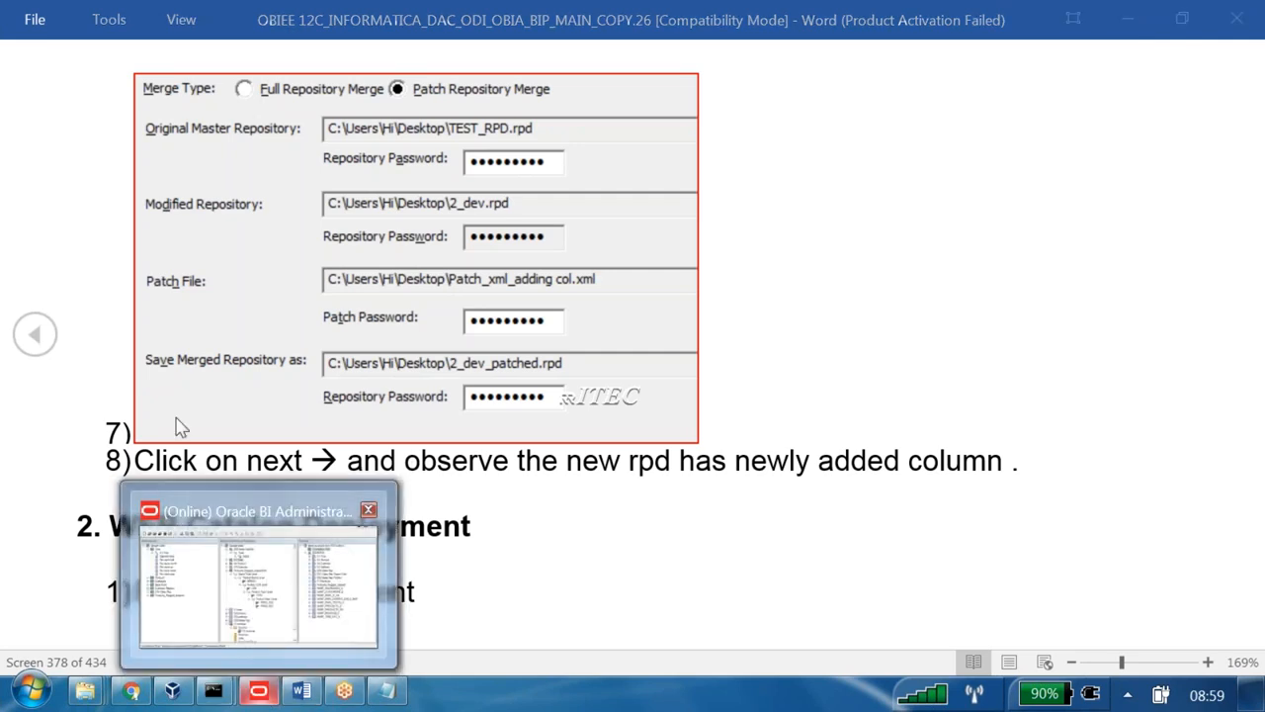
pyautogui.click(266, 638)
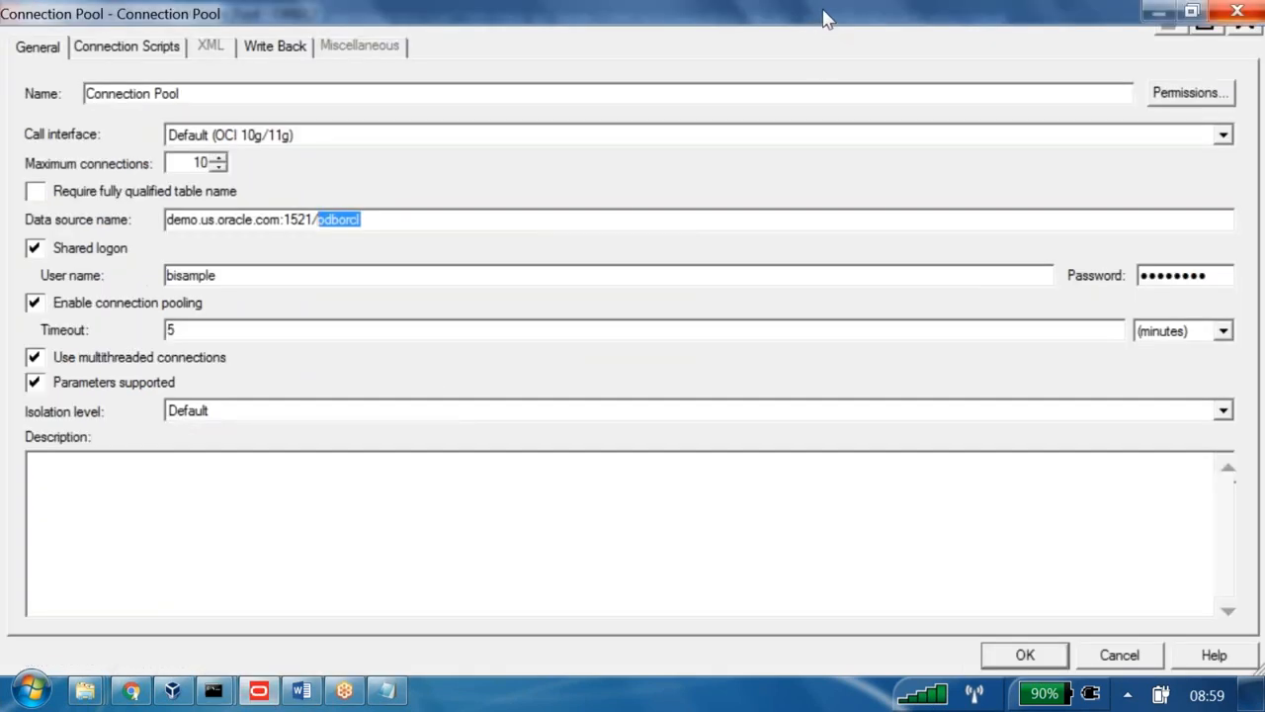
# - Close the connection pool, check in changes, and close the online OBIEE2 repository, saving changes
pyautogui.press('Return')
pyautogui.click(106, 66)
pyautogui.click(18, 37)
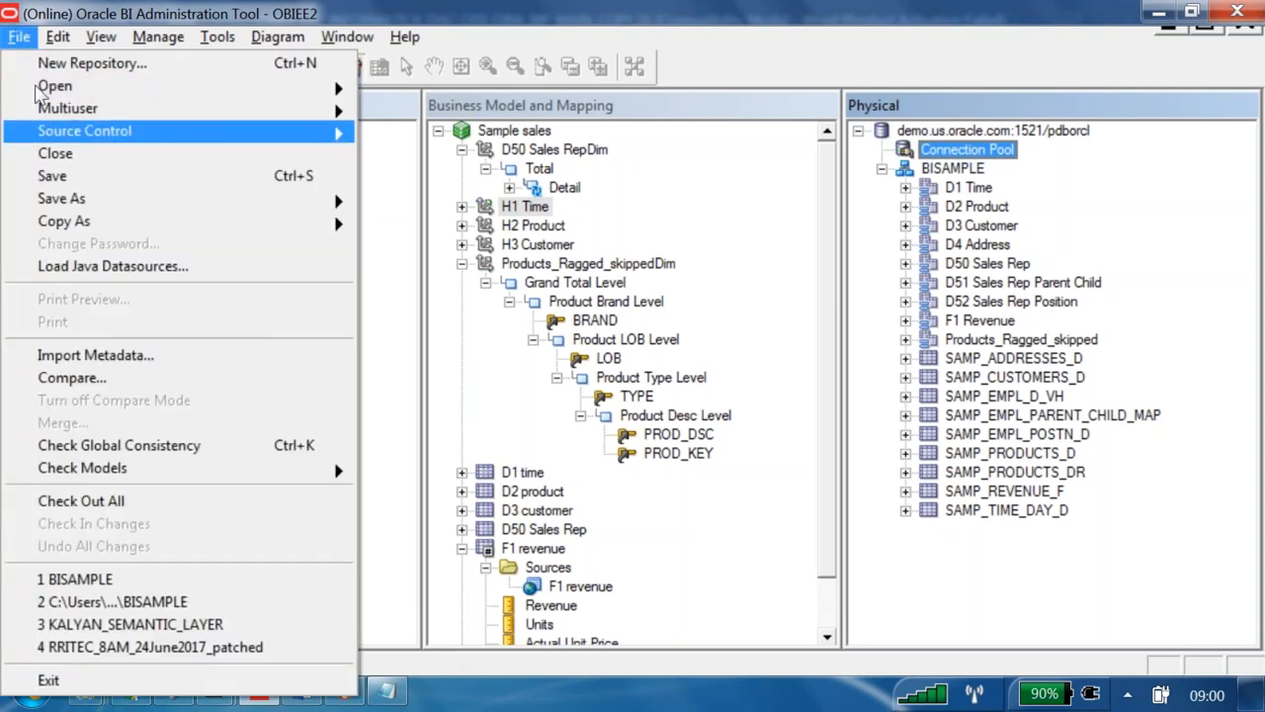
pyautogui.click(45, 149)
pyautogui.press('Return')
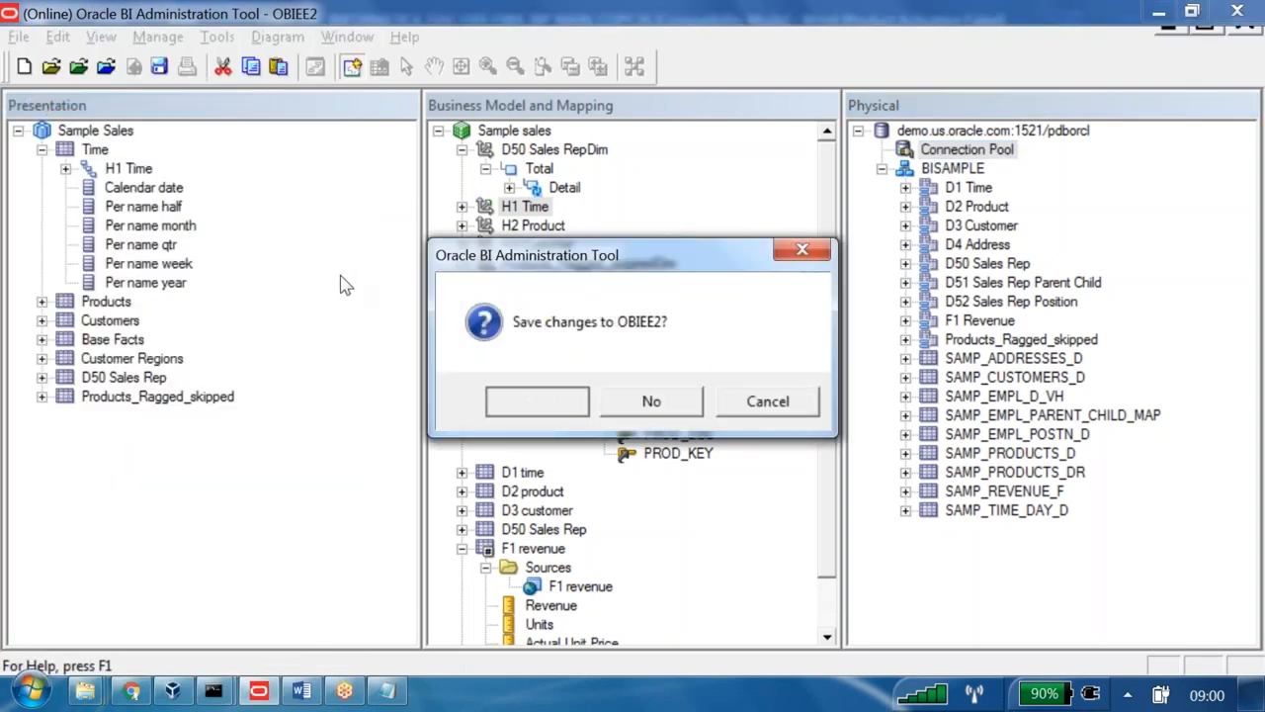
# - Open BISAMPLE.rpd offline, entering the repository password
pyautogui.click(47, 64)
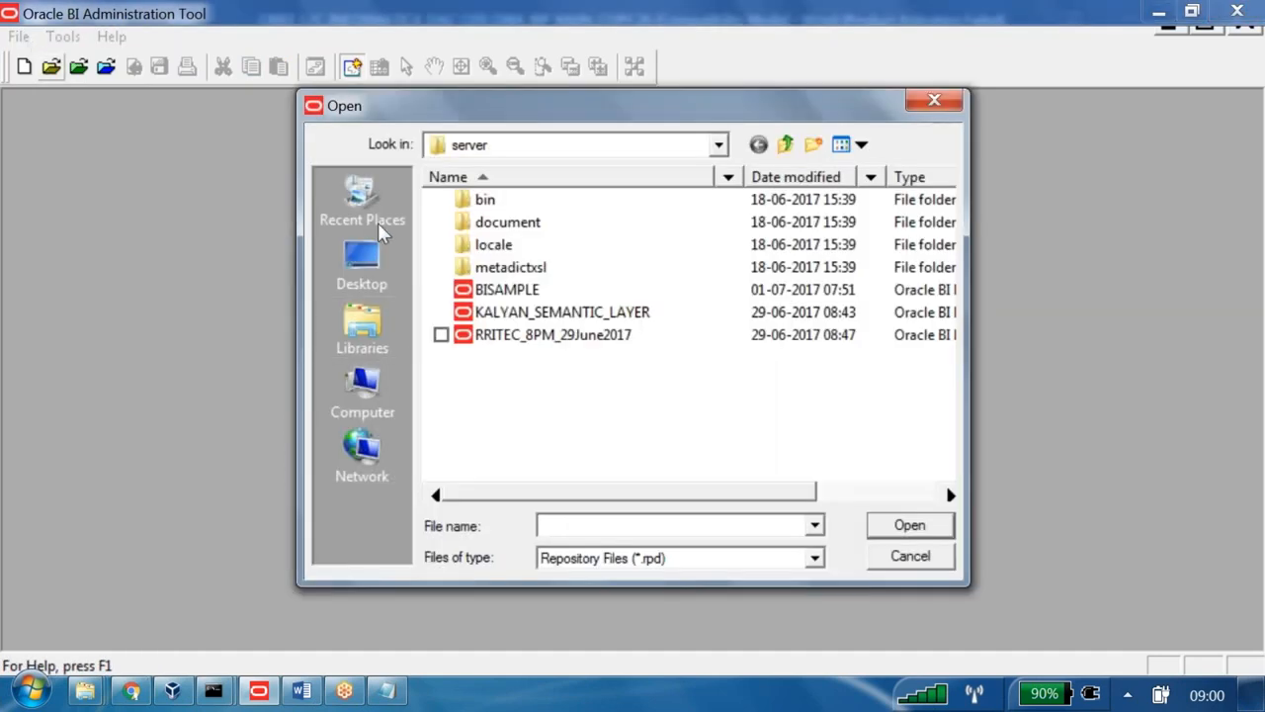
pyautogui.click(529, 289)
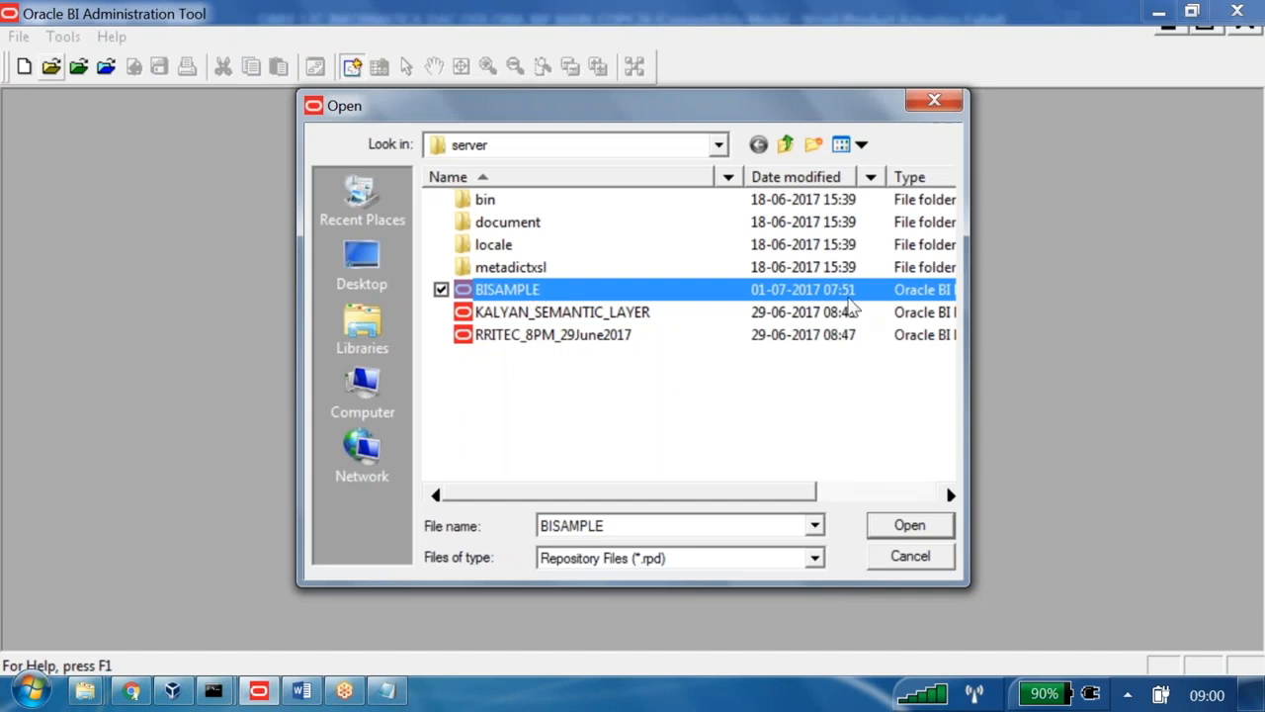
pyautogui.press('Return')
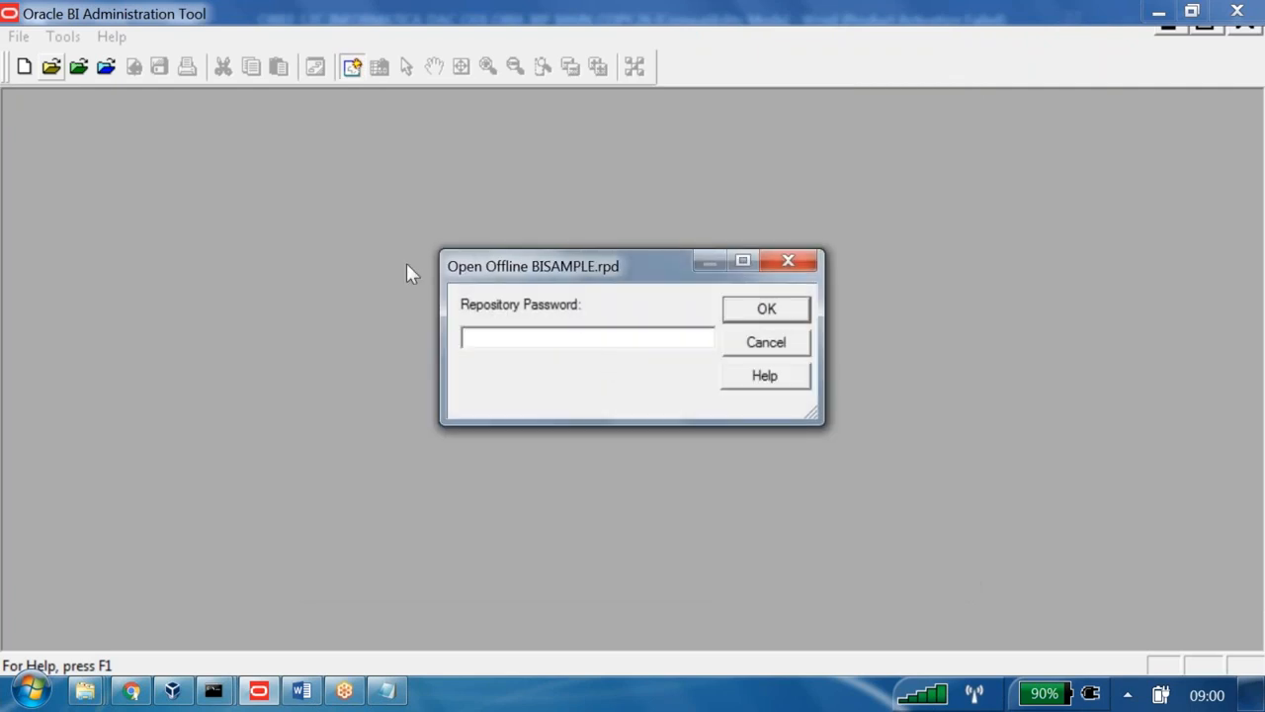
pyautogui.write('Admin12345')
pyautogui.press('Return')
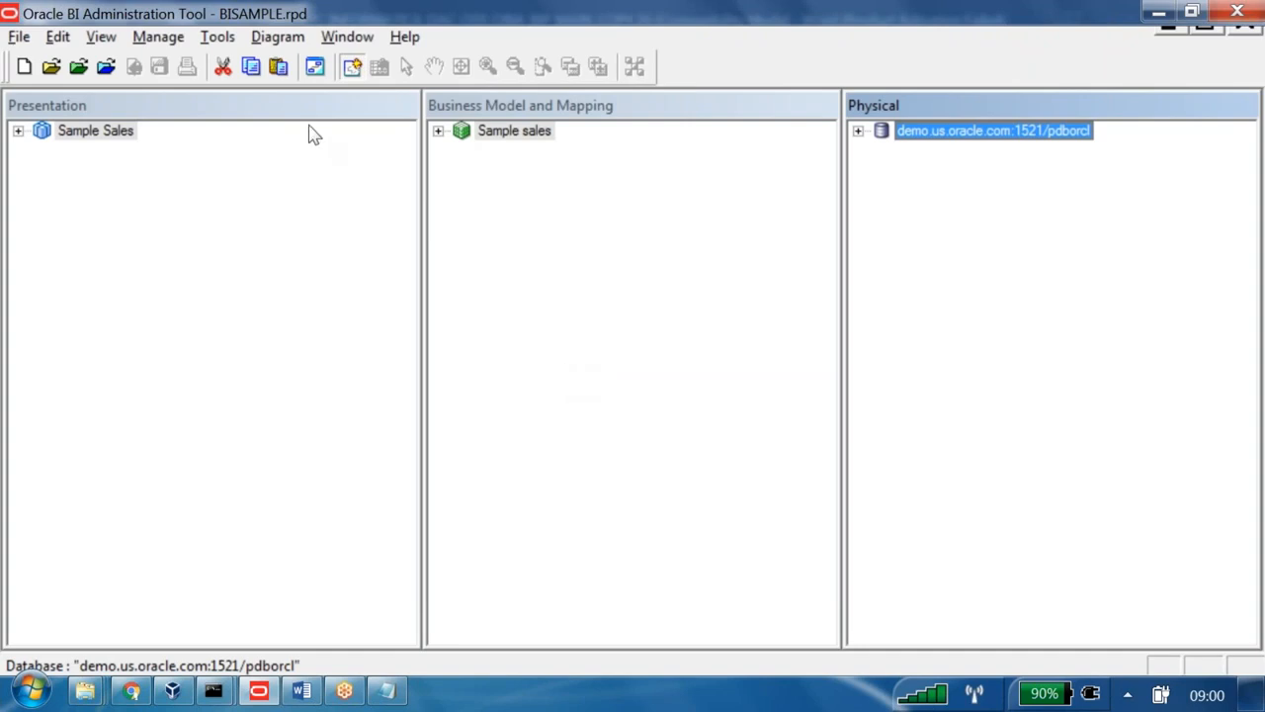
# - Add a logical column abcd1 to F1 revenue, derived from the expression 1
pyautogui.click(438, 131)
pyautogui.rightClick(538, 301)
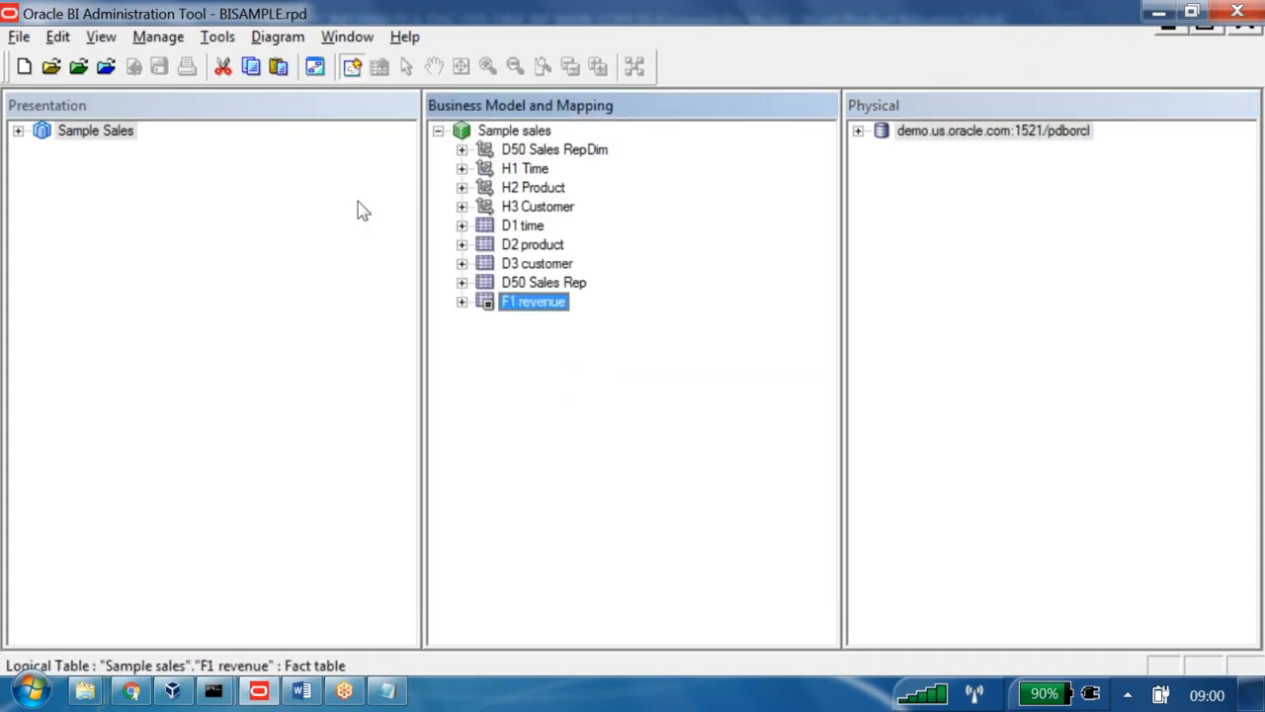
pyautogui.moveTo(686, 232)
pyautogui.press('Right')
pyautogui.press('Down')
pyautogui.press('Return')
pyautogui.write('abcd1')
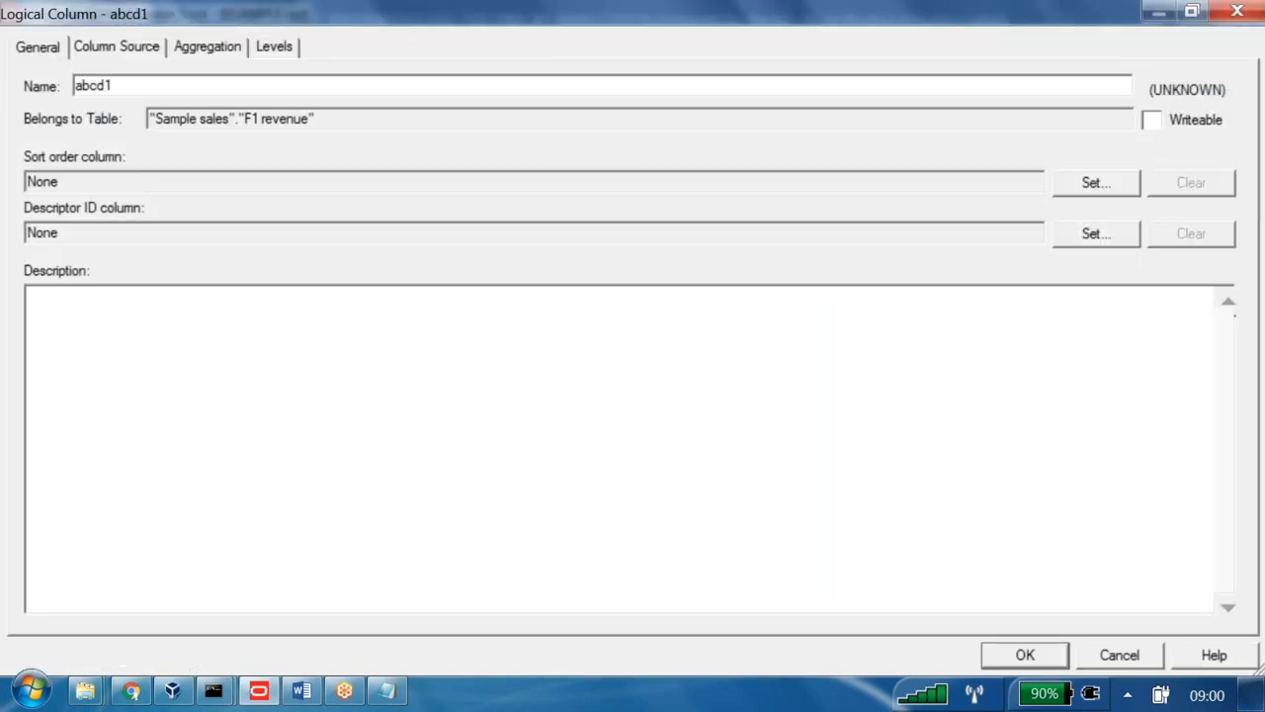
pyautogui.click(123, 46)
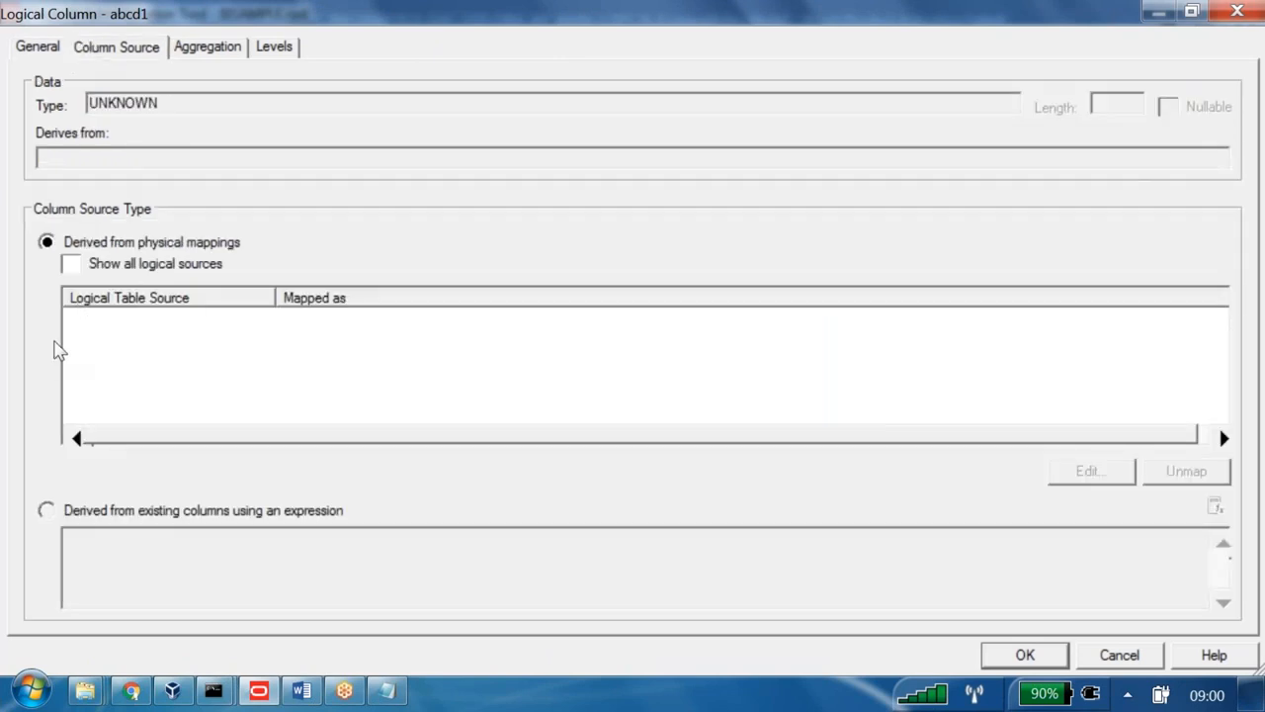
pyautogui.click(47, 510)
pyautogui.write('1')
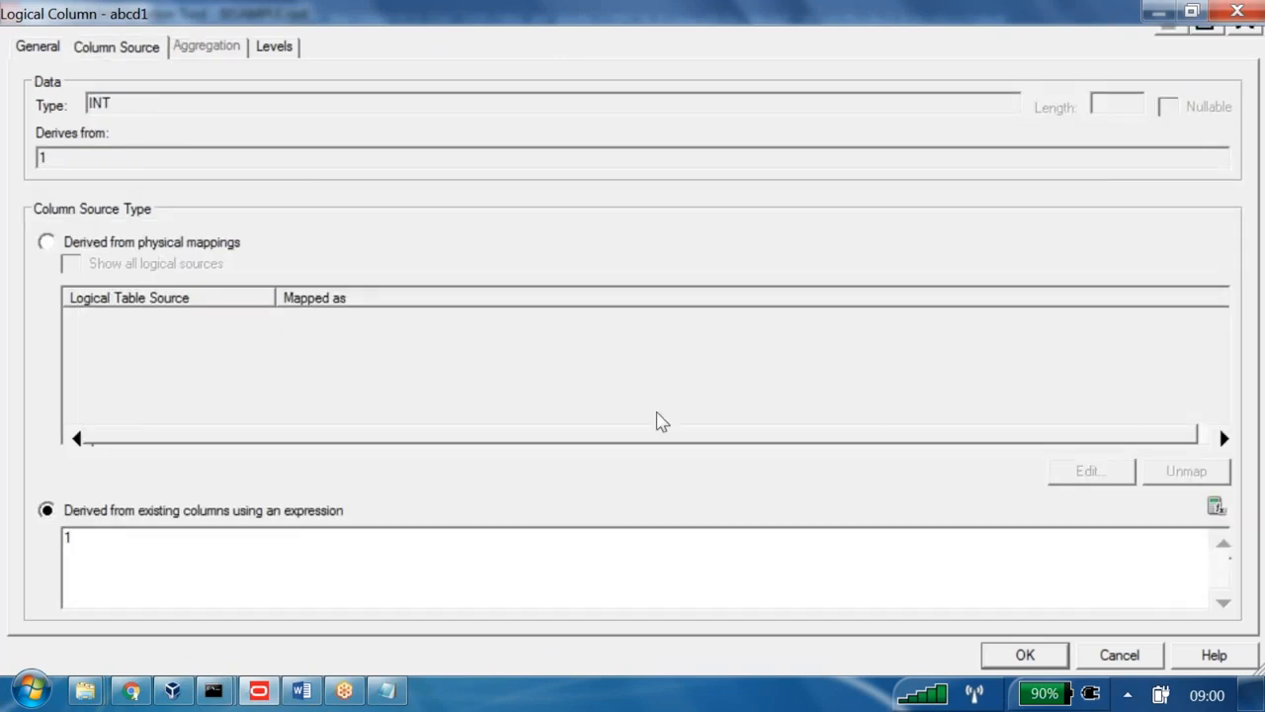
pyautogui.click(1023, 654)
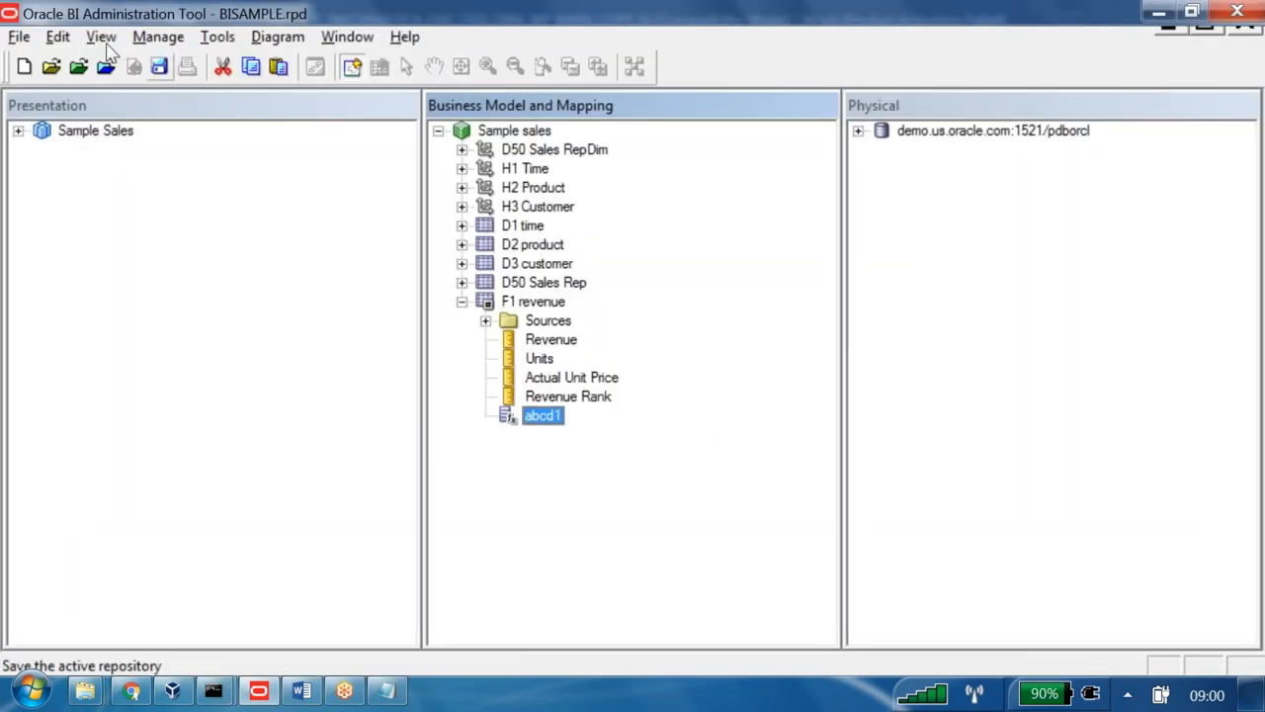
# - Save the repository as BISAMPLE_modified_dev.rpd, pass the consistency check, and close it
pyautogui.click(16, 32)
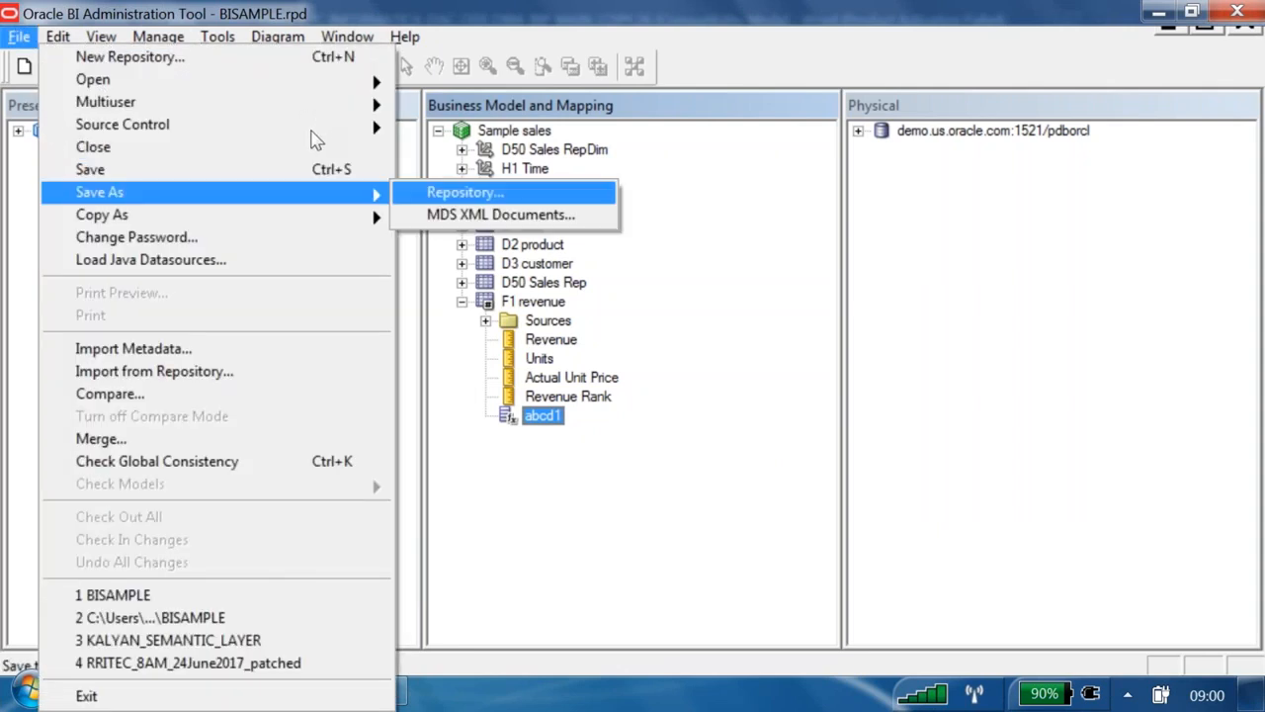
pyautogui.click(466, 194)
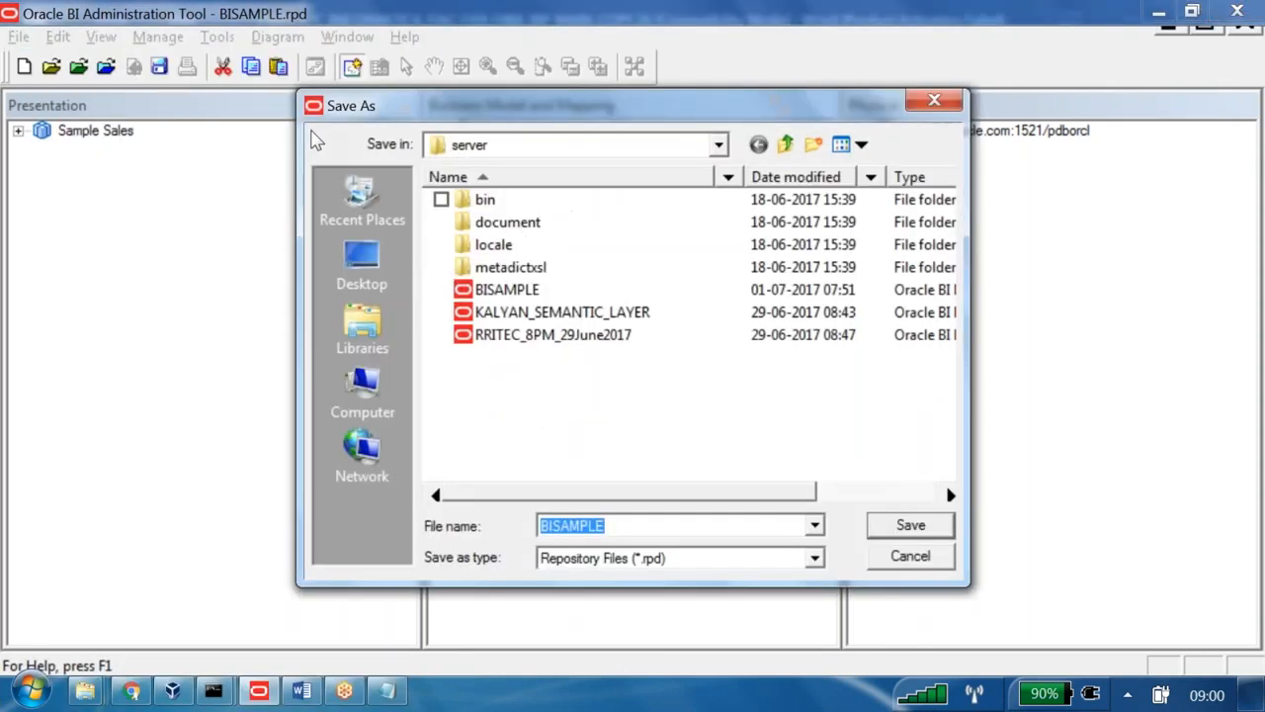
pyautogui.click(432, 352)
pyautogui.write('_modified')
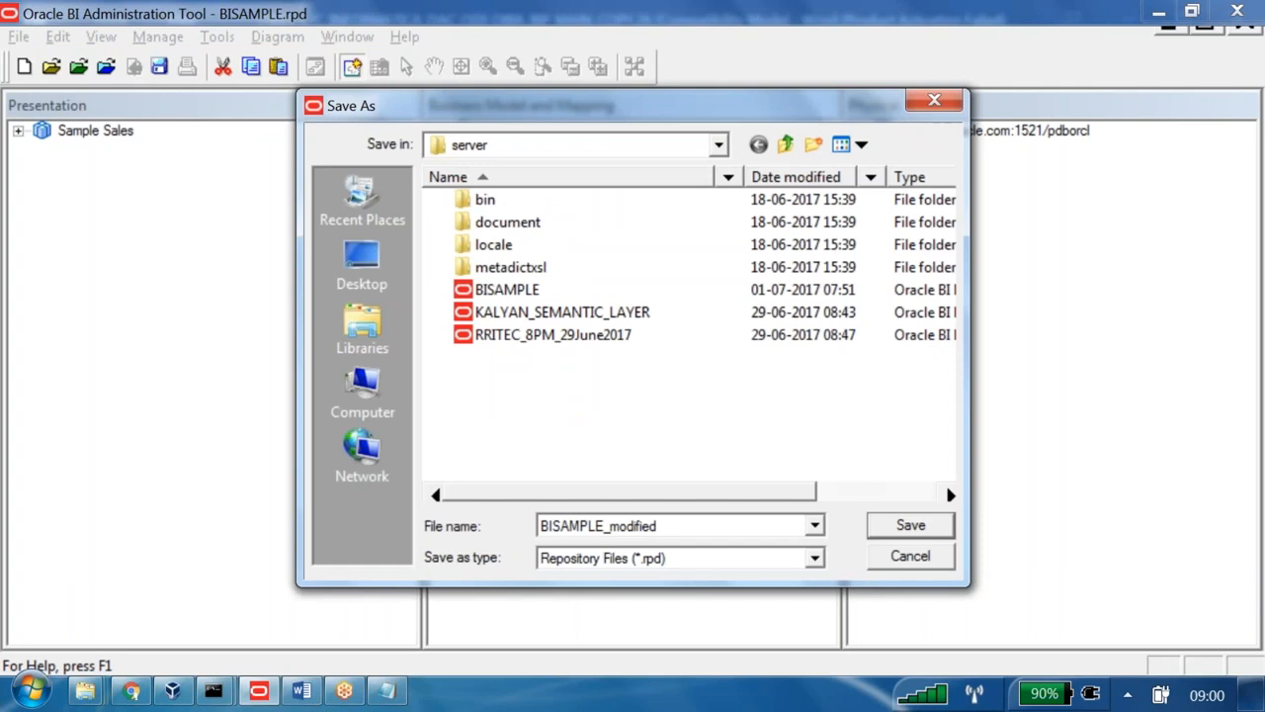
pyautogui.write('_dev')
pyautogui.press('Return')
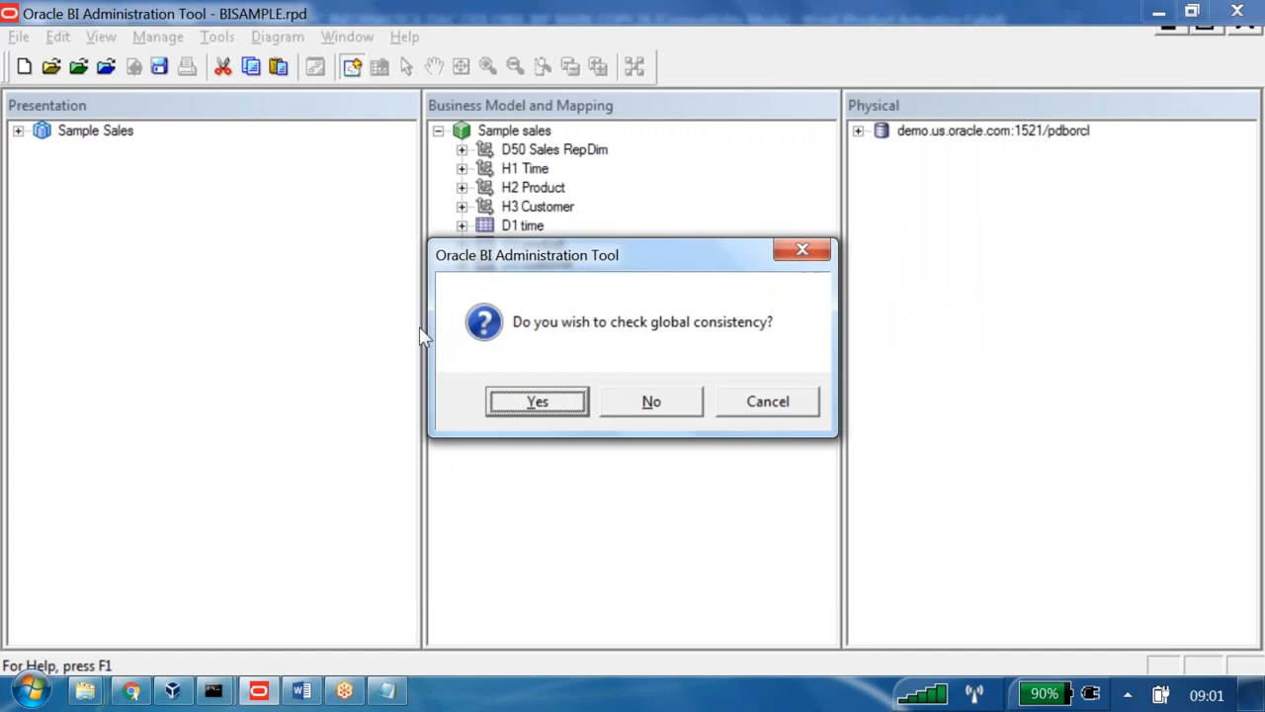
pyautogui.press('Return')
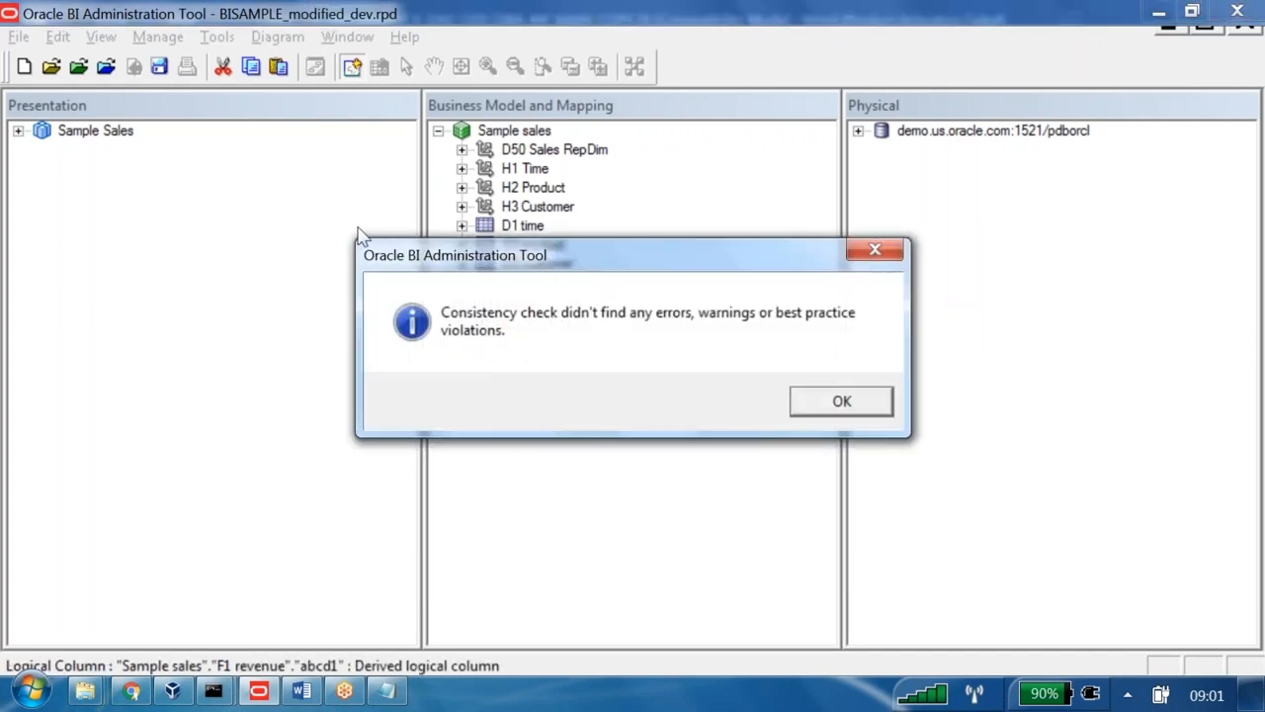
pyautogui.press('Return')
pyautogui.click(18, 37)
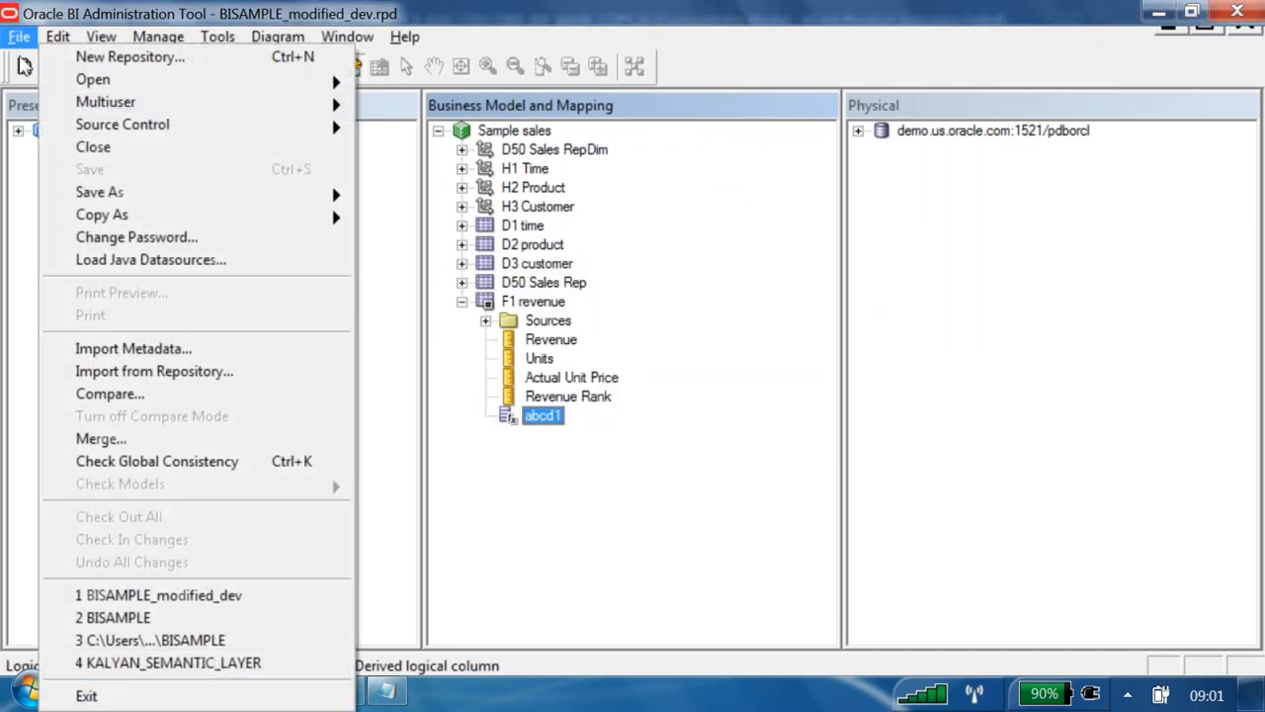
pyautogui.click(44, 146)
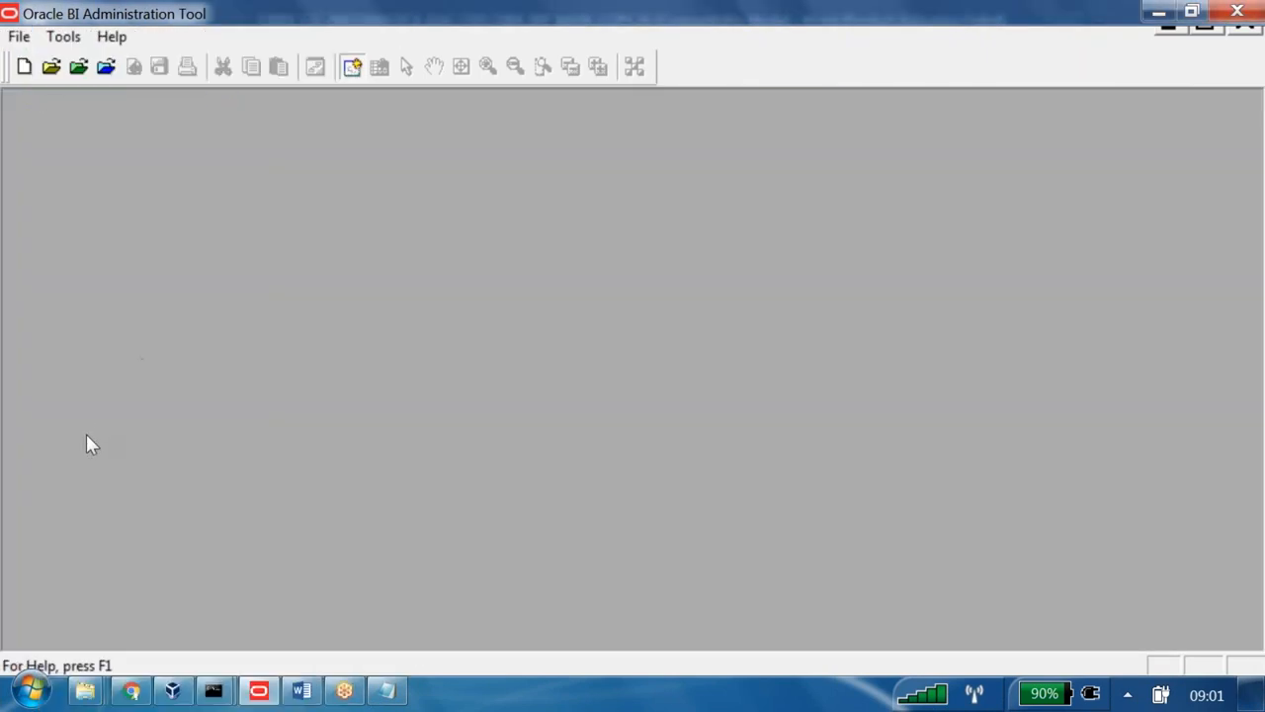
# - In the server folder, try opening BISAMPLE.rpd and dismiss the can't-open message
pyautogui.click(85, 690)
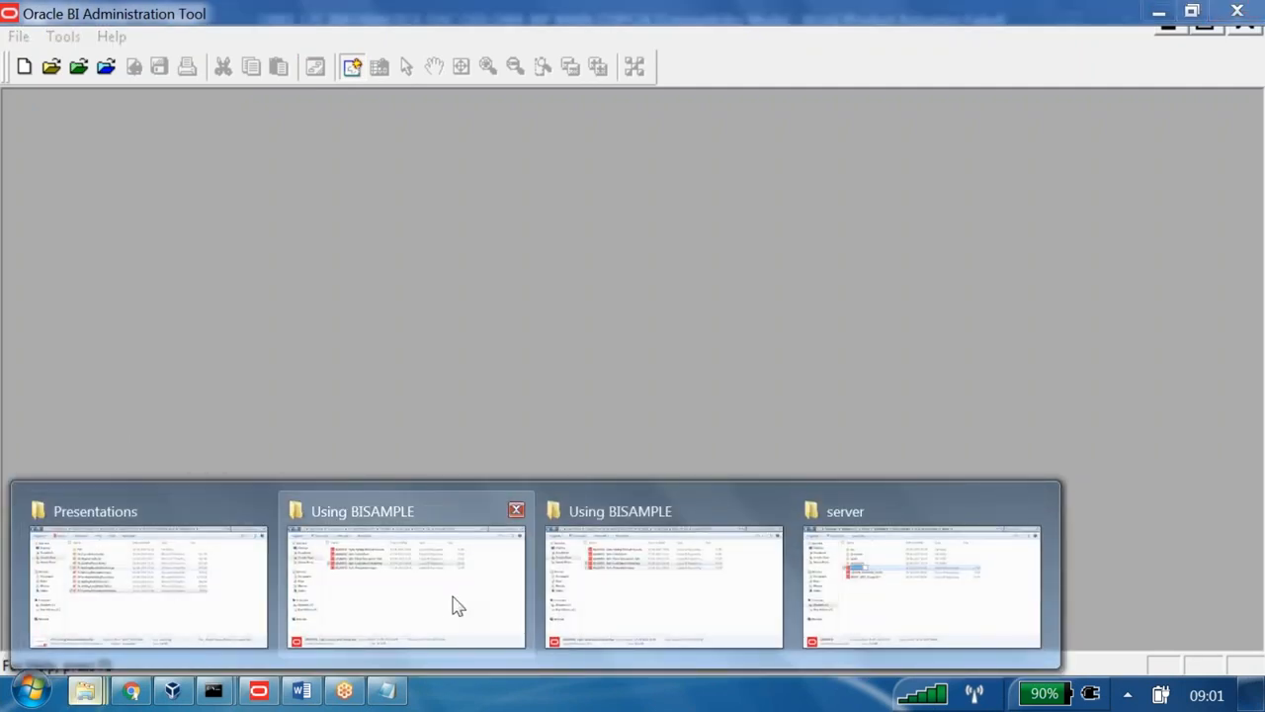
pyautogui.click(880, 602)
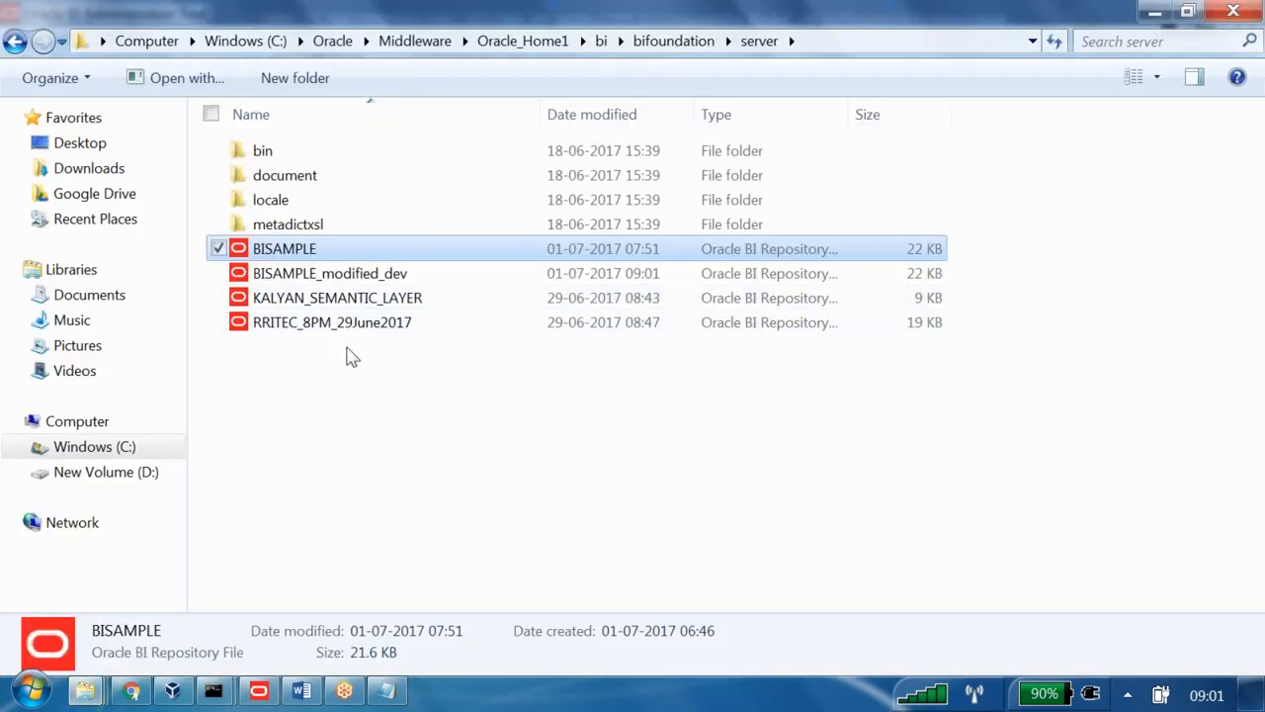
pyautogui.doubleClick(302, 260)
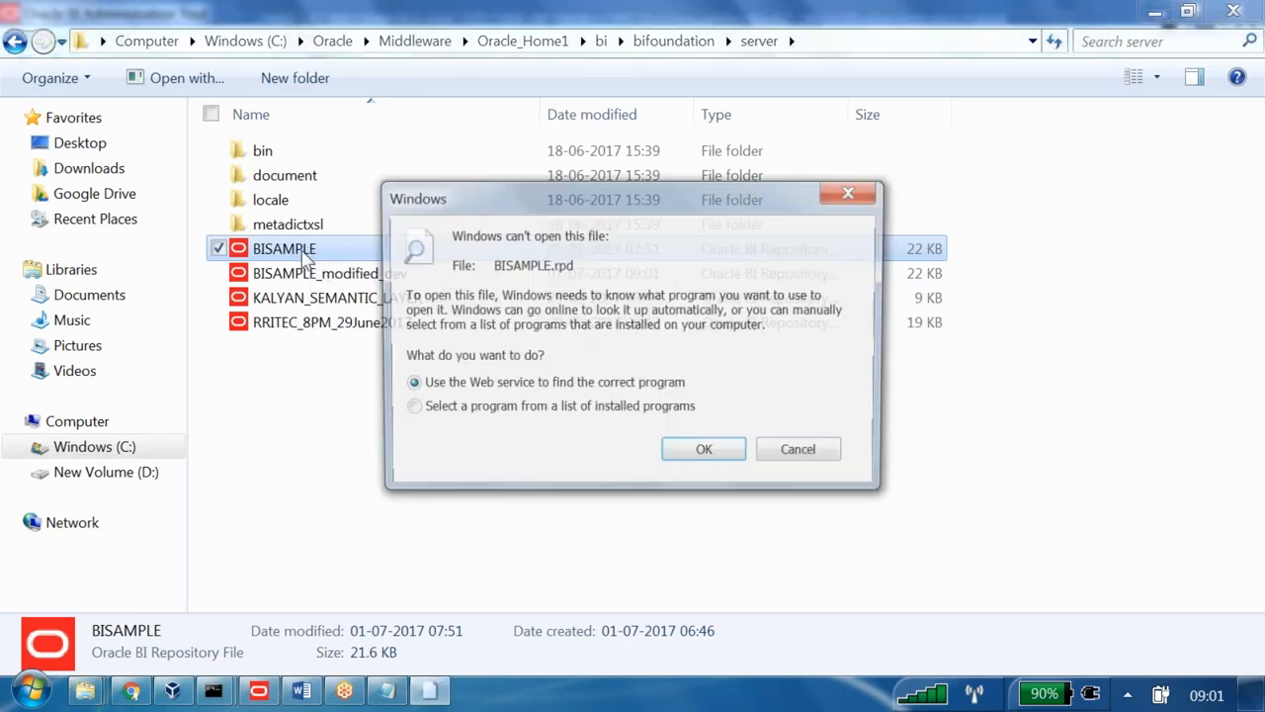
pyautogui.click(818, 454)
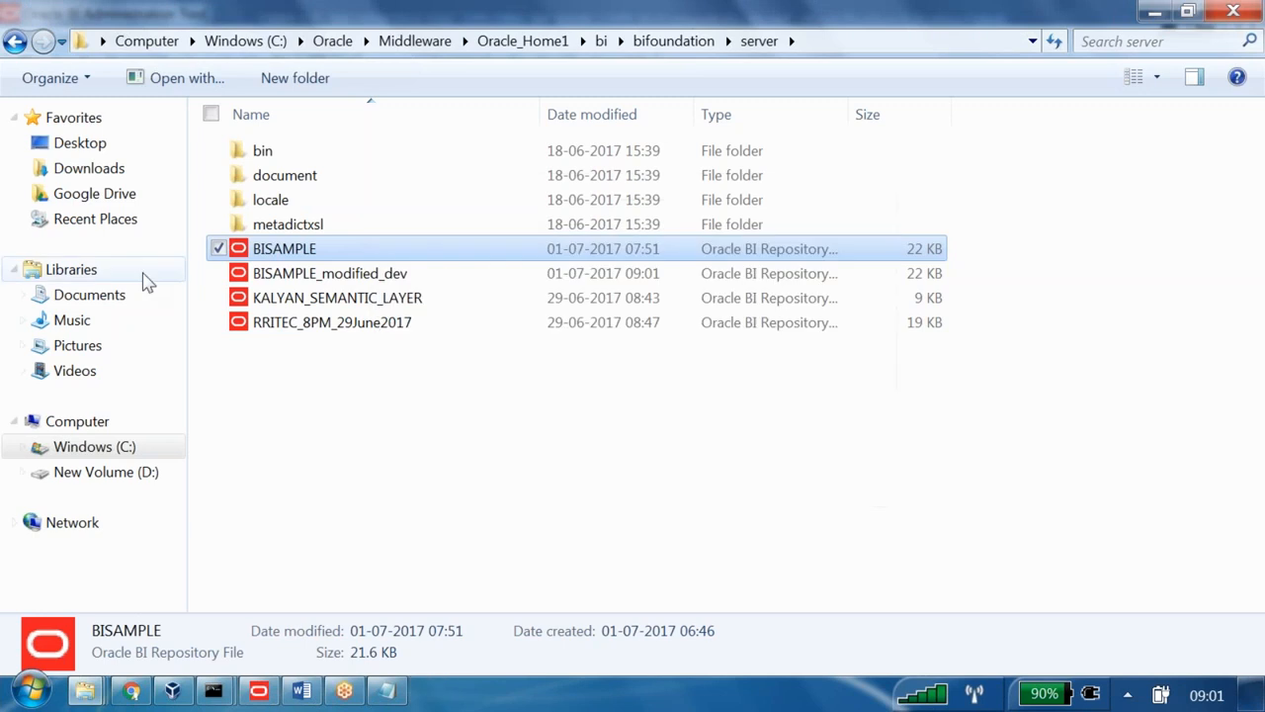
# - Rename BISAMPLE.rpd to BISAMPLE_test
pyautogui.rightClick(329, 255)
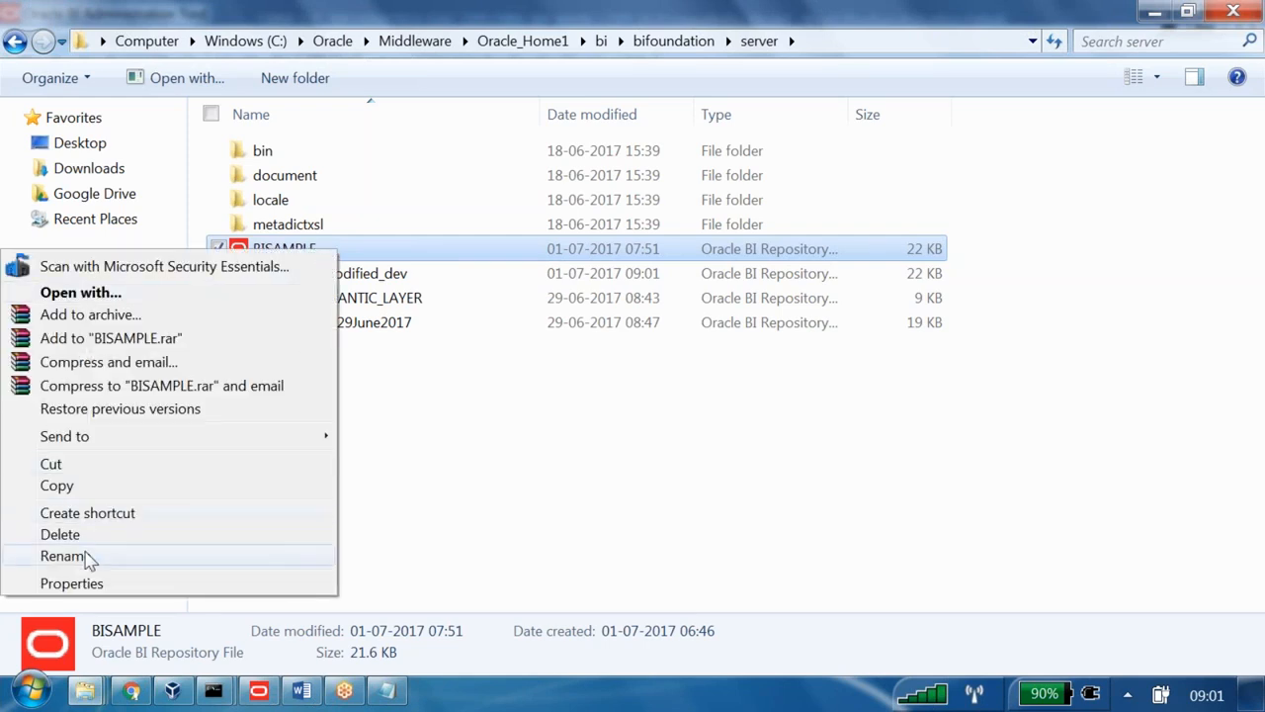
pyautogui.click(164, 556)
pyautogui.press('End')
pyautogui.write('_test')
pyautogui.press('Return')
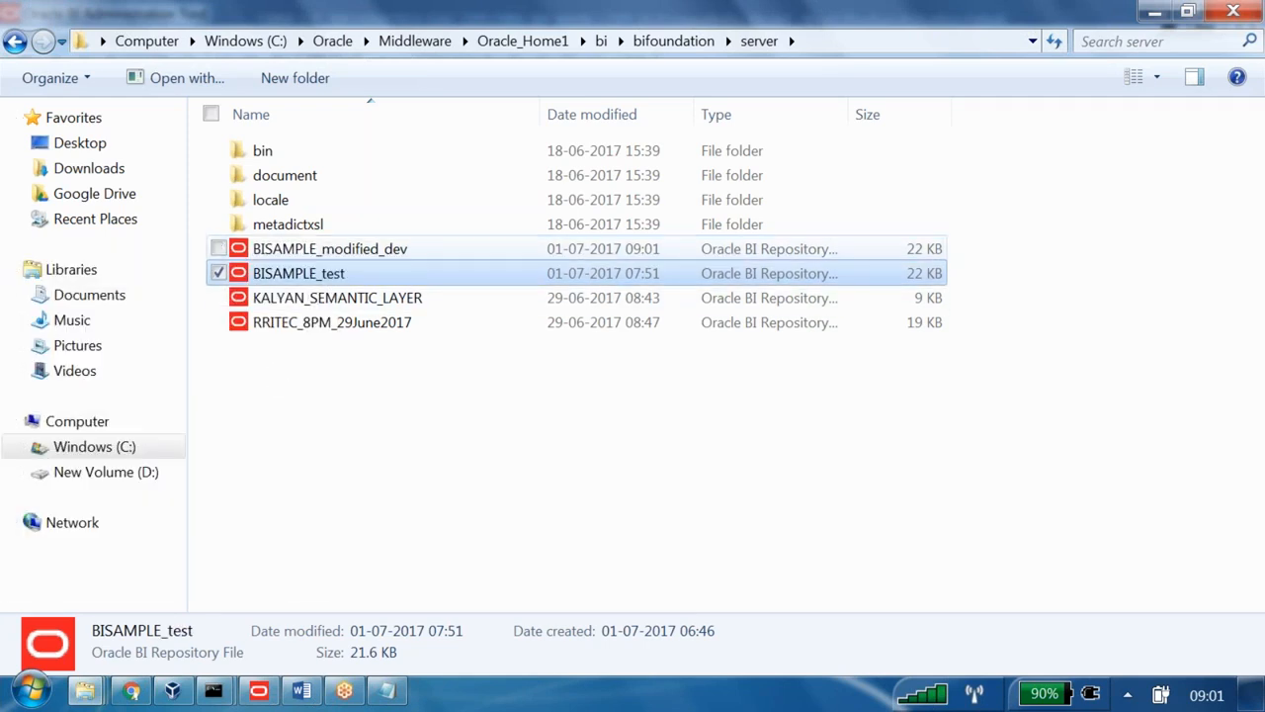
# - Compare the file details of BISAMPLE_modified_dev and BISAMPLE_test
pyautogui.click(330, 250)
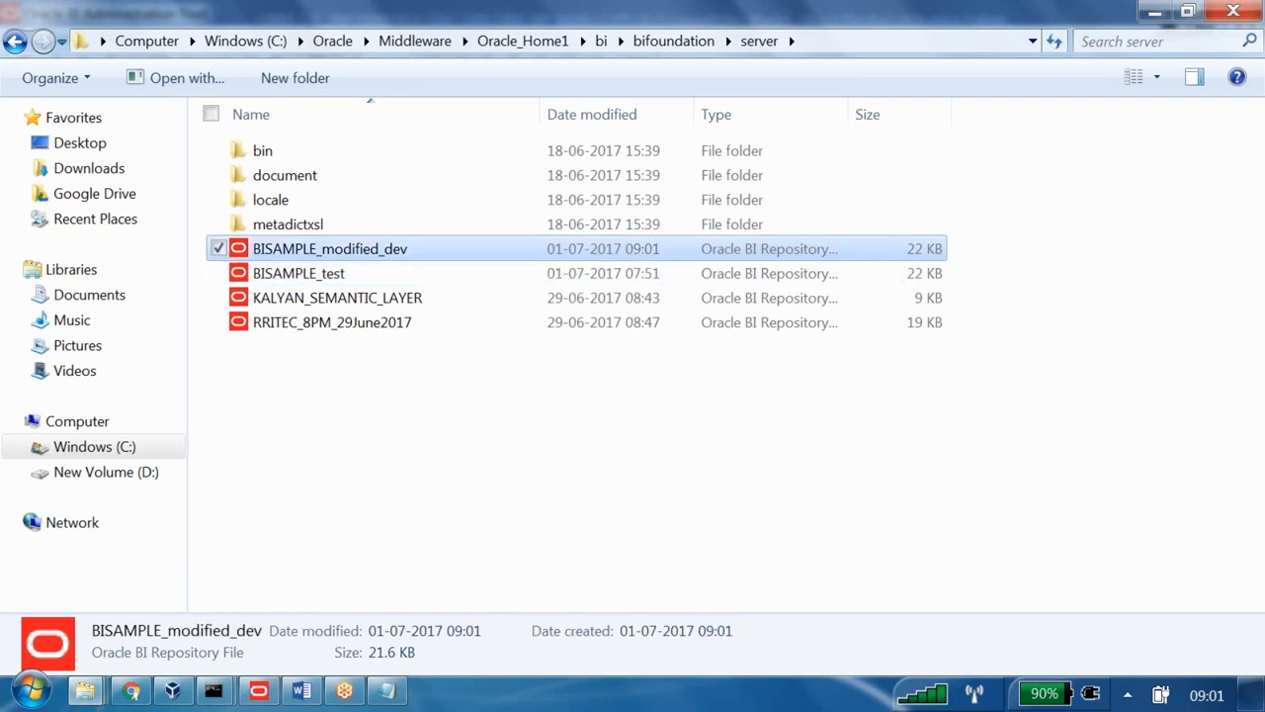
pyautogui.click(334, 276)
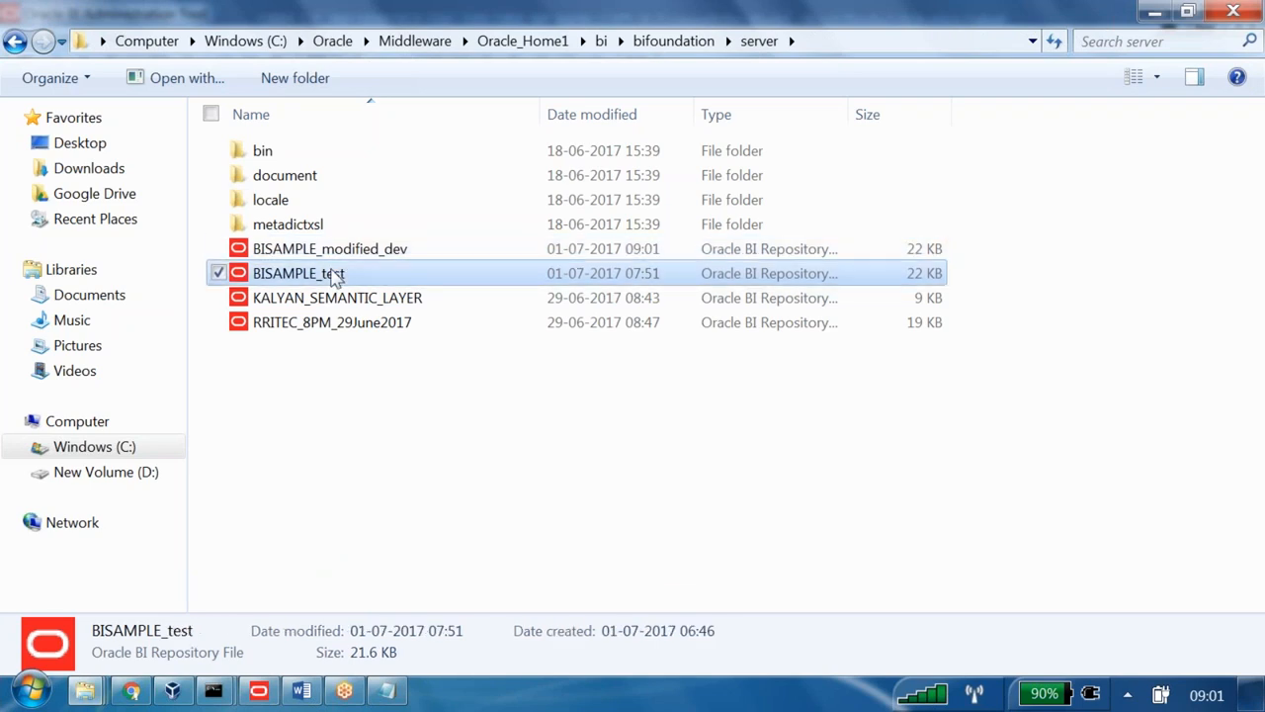
pyautogui.click(378, 249)
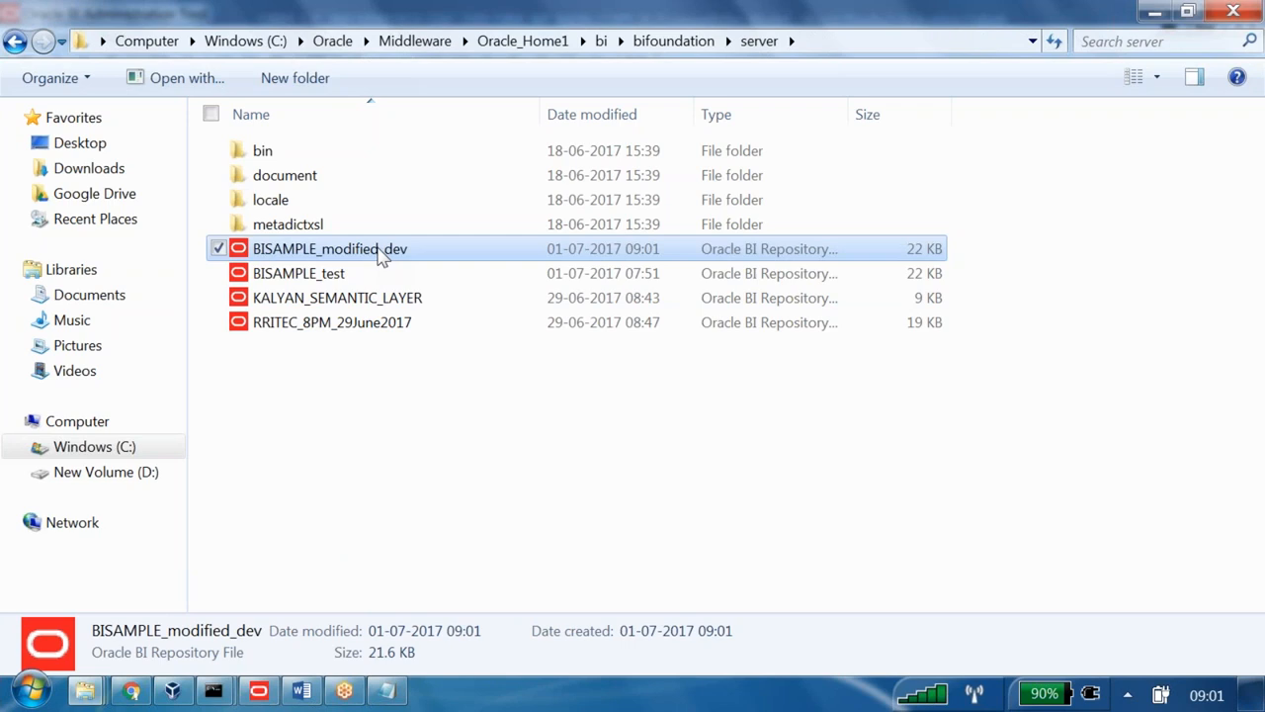
pyautogui.click(301, 277)
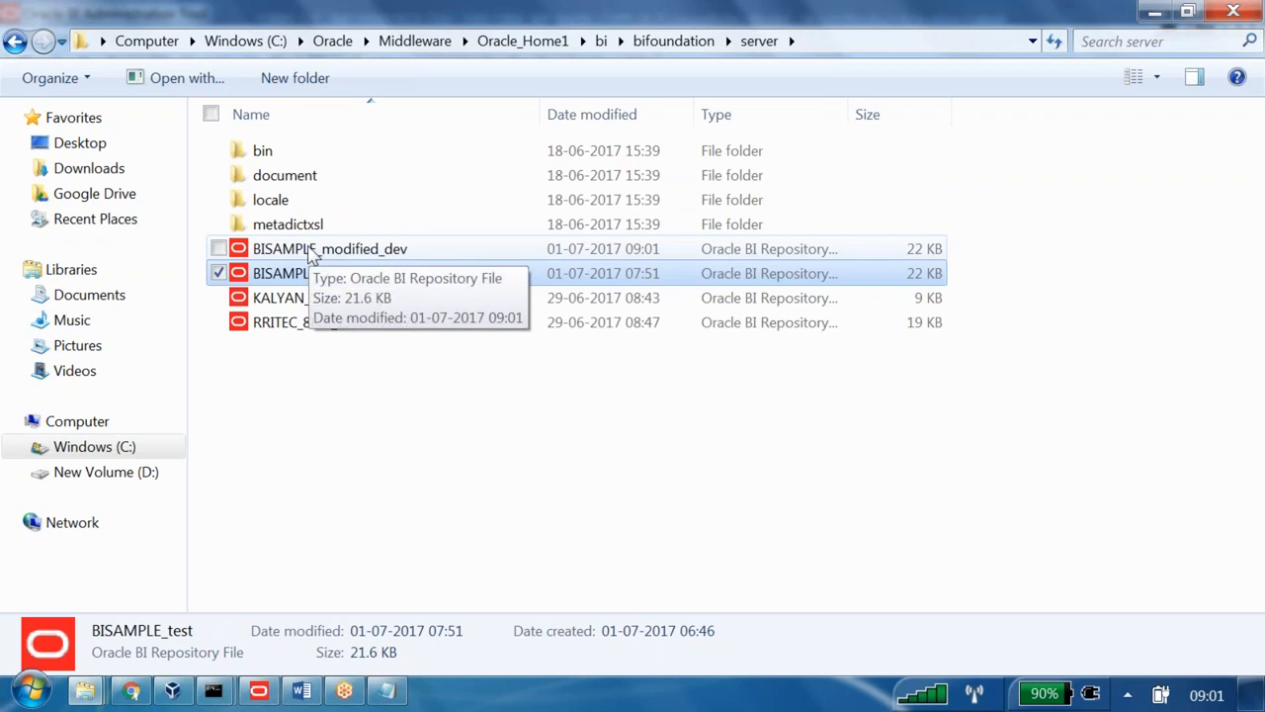
# - Launch the BI Administration Tool by searching 'ad' in the Start menu
pyautogui.click(33, 691)
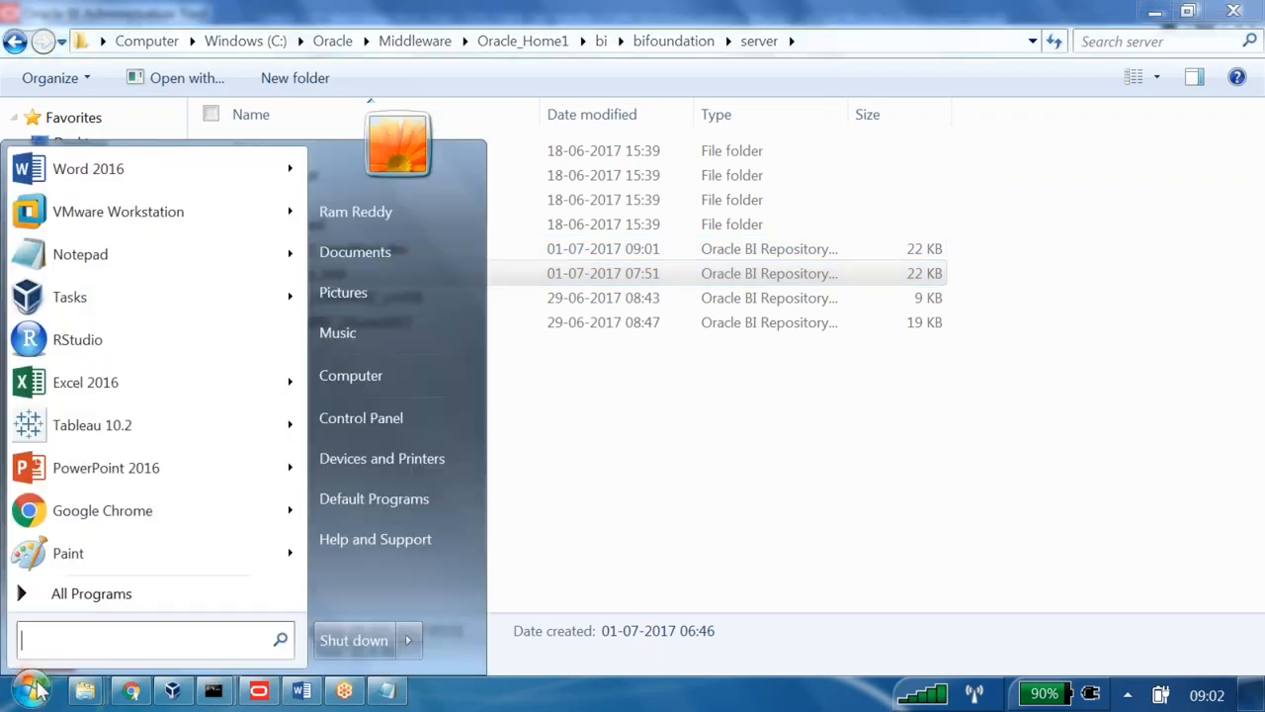
pyautogui.click(113, 595)
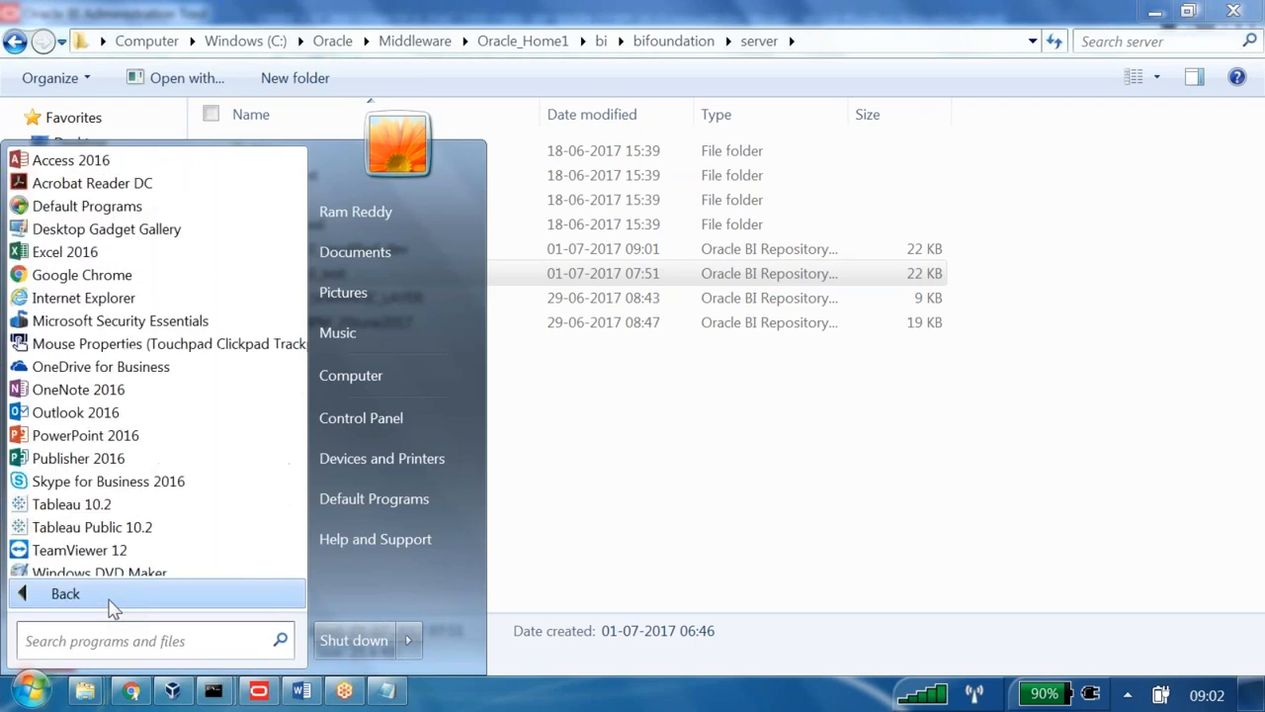
pyautogui.scroll(-2, 138, 341)
pyautogui.scroll(-5, 139, 346)
pyautogui.click(105, 644)
pyautogui.write('ad')
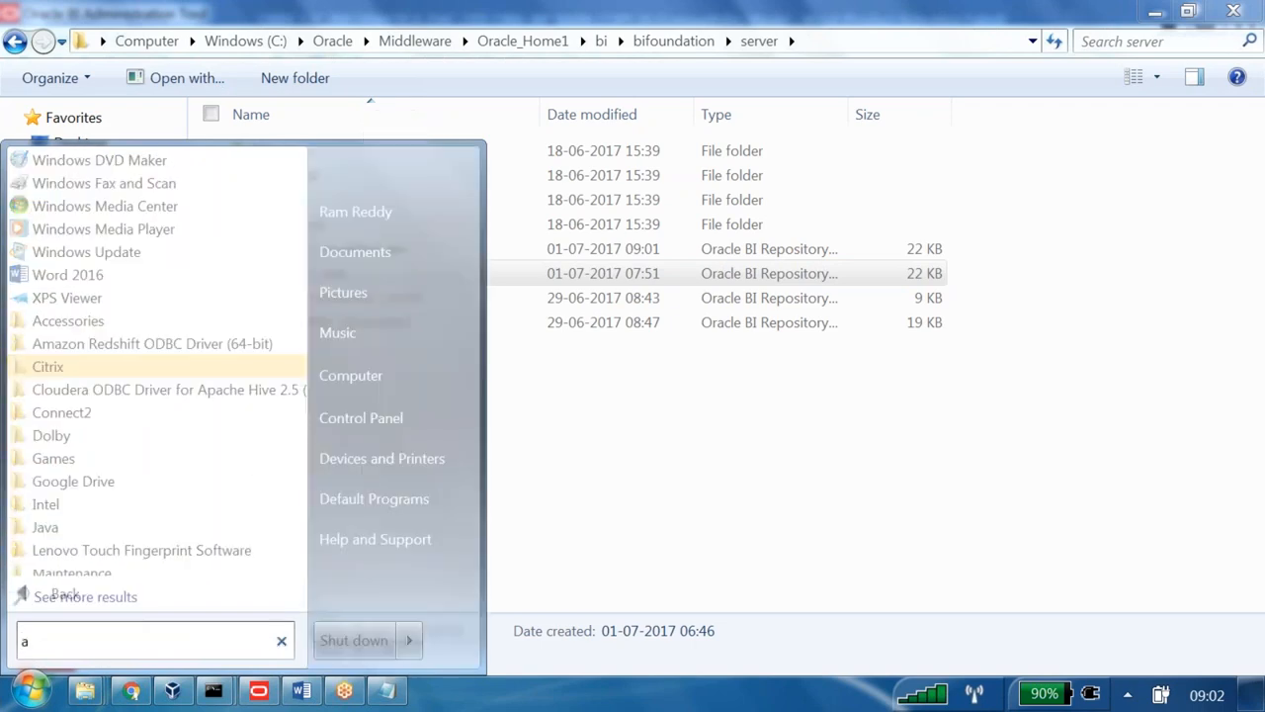
pyautogui.click(99, 228)
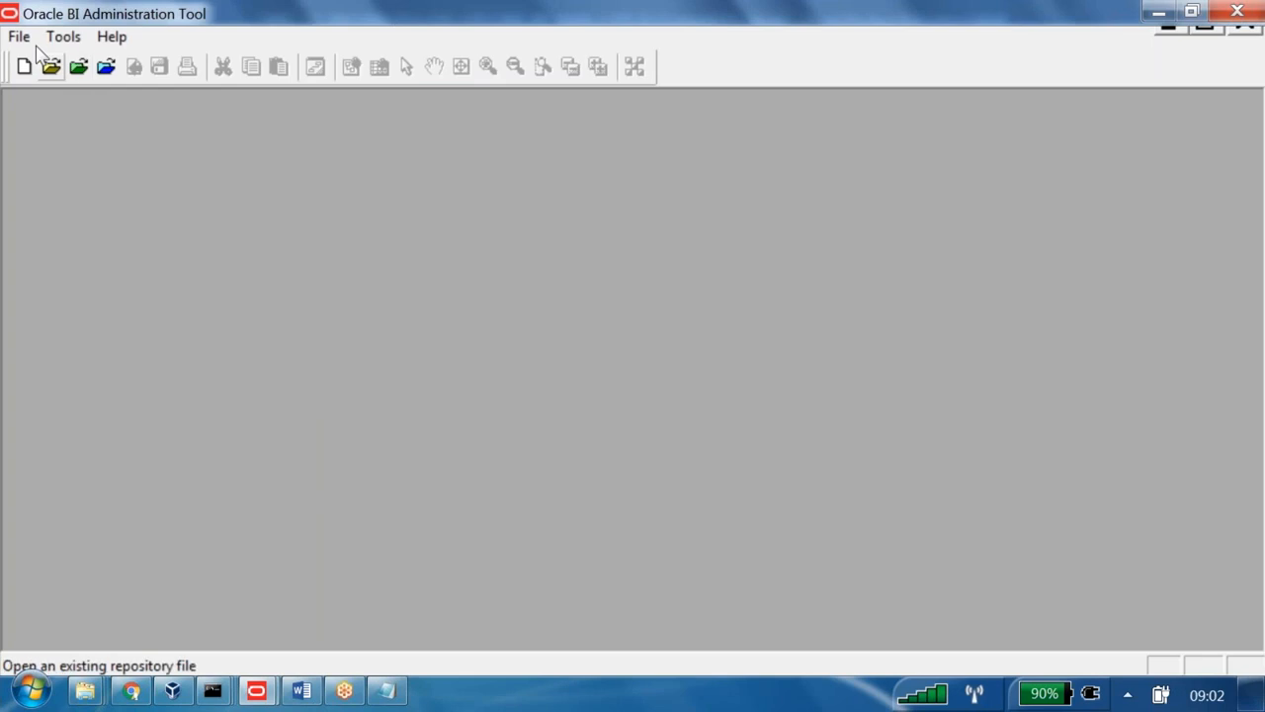
# - Open BISAMPLE_modified_dev.rpd offline with the repository password
pyautogui.click(51, 66)
pyautogui.click(534, 290)
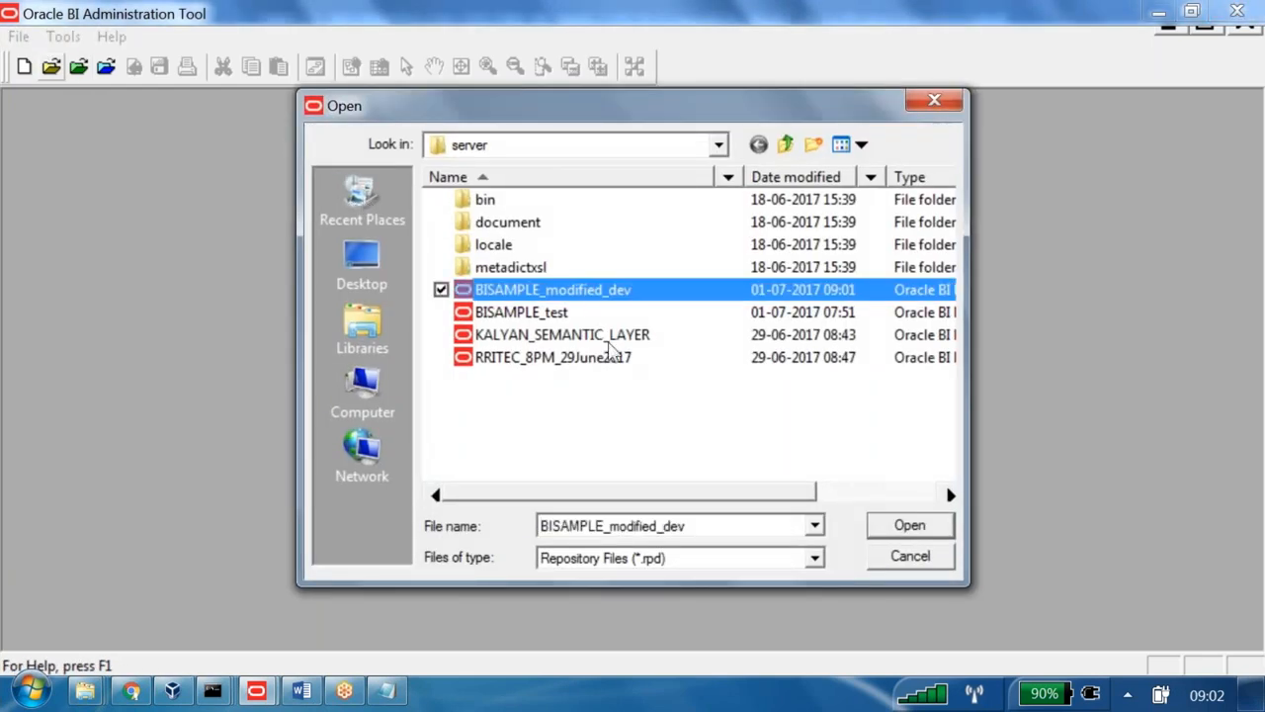
pyautogui.click(910, 525)
pyautogui.write('••••')
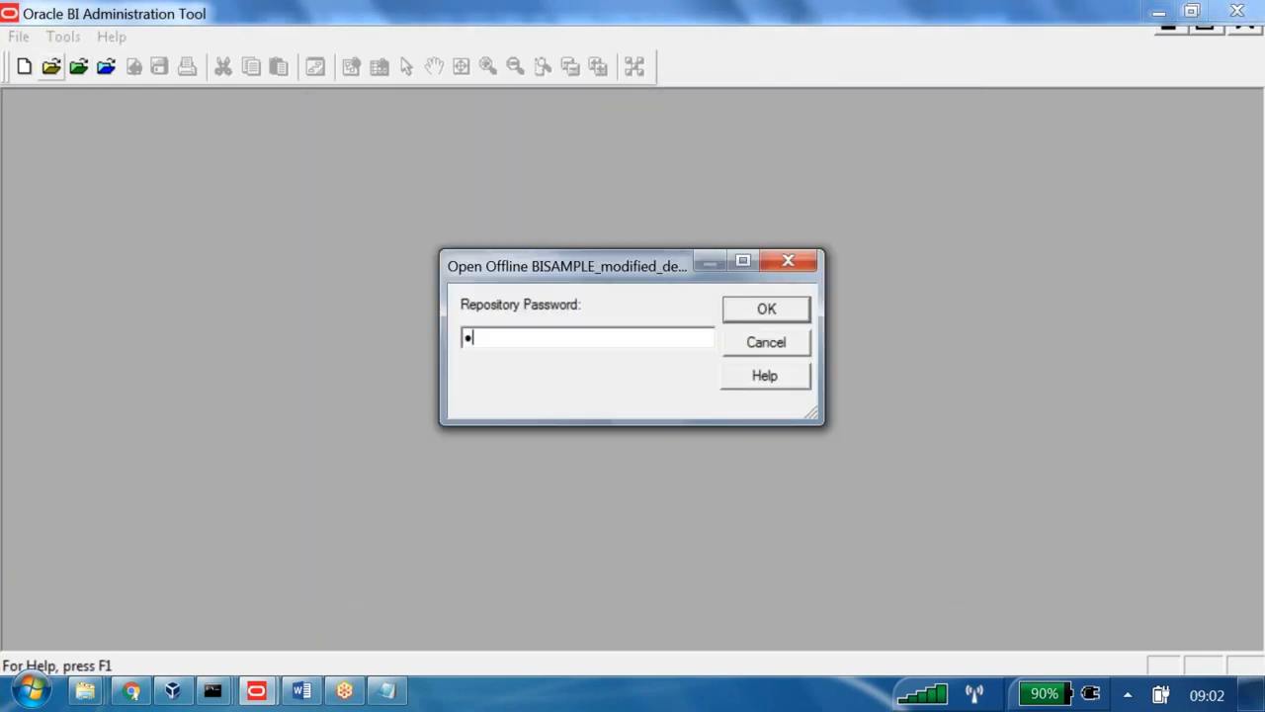
pyautogui.write('••••••')
pyautogui.press('Return')
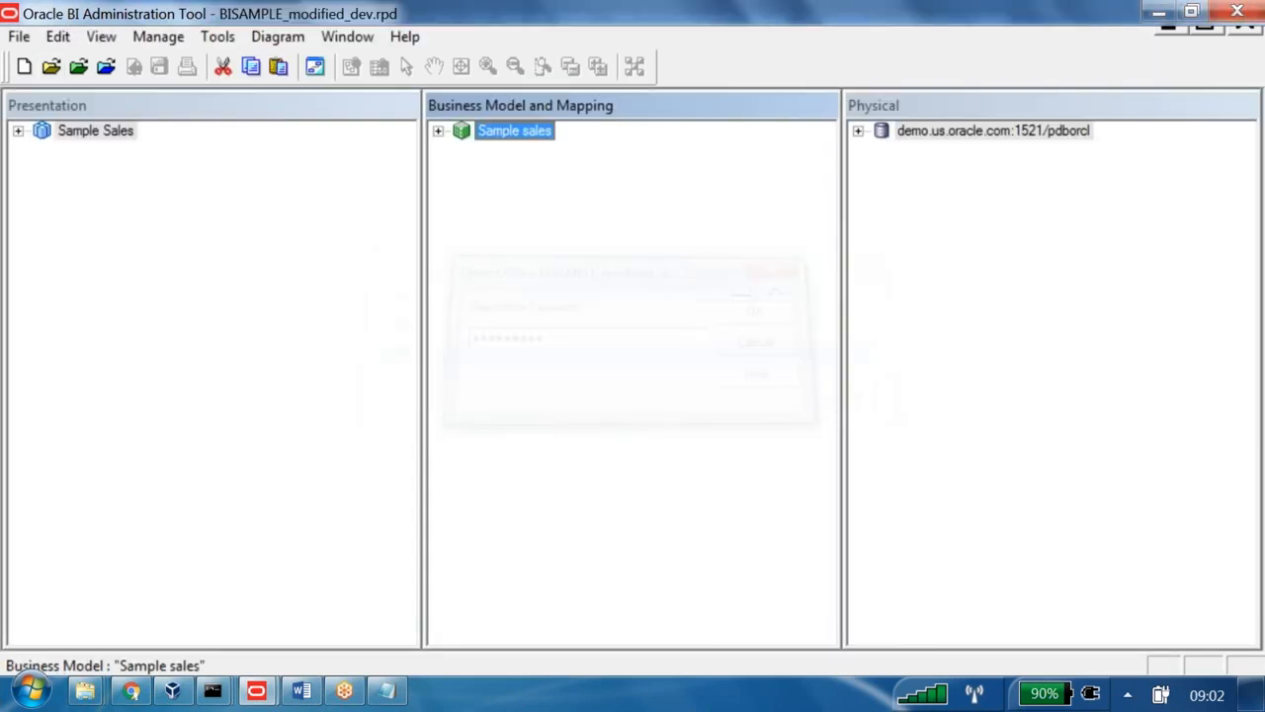
pyautogui.click(32, 692)
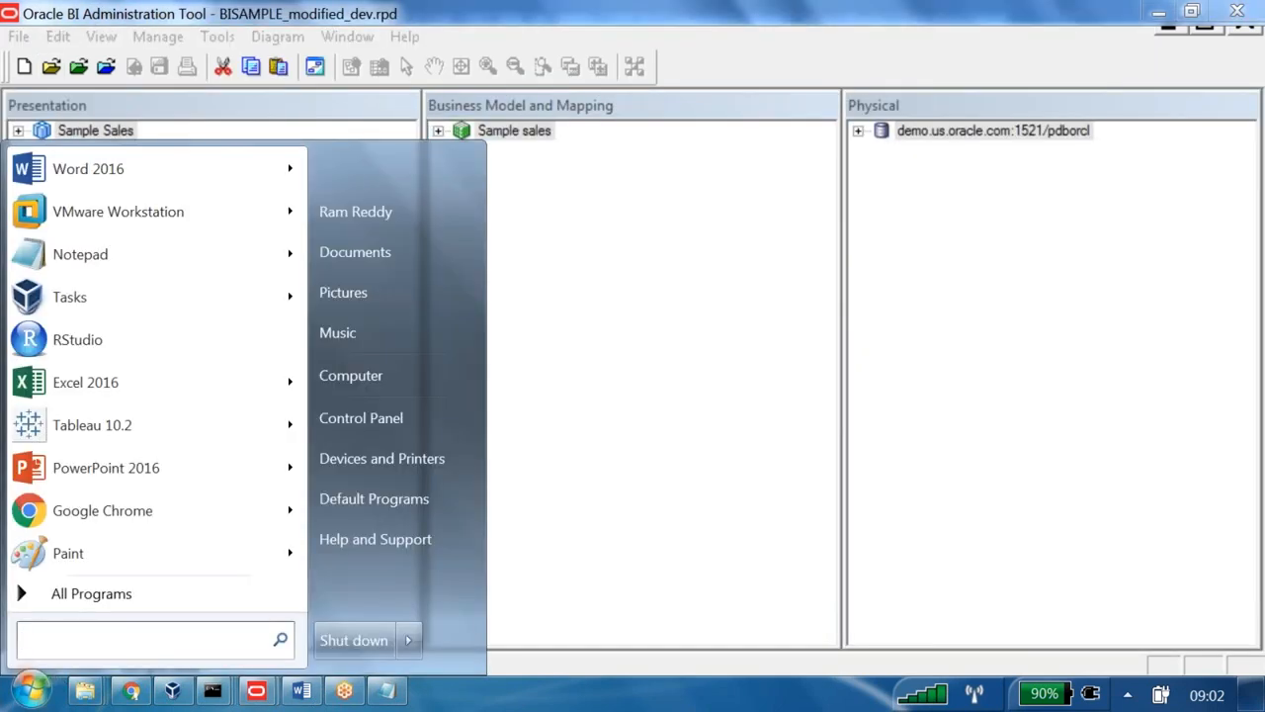
# - Launch a second Administration Tool and open BISAMPLE_test.rpd offline with its password
pyautogui.write('ad')
pyautogui.click(139, 234)
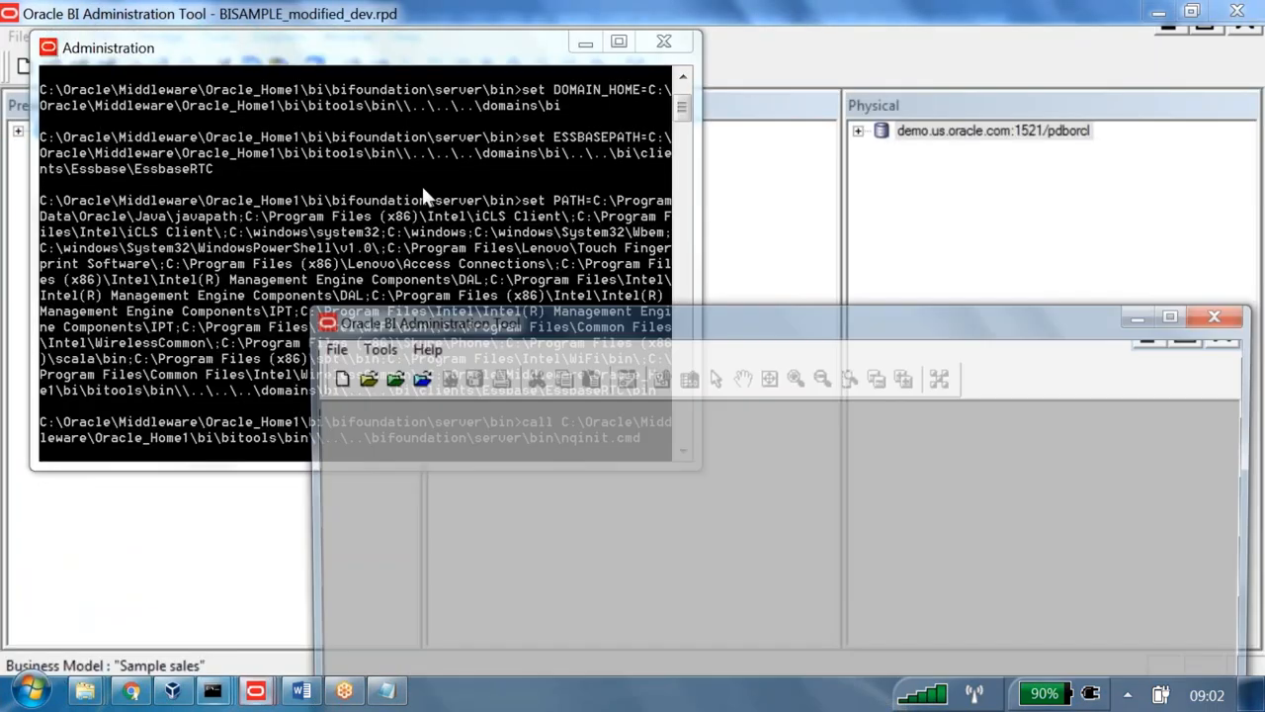
pyautogui.click(360, 377)
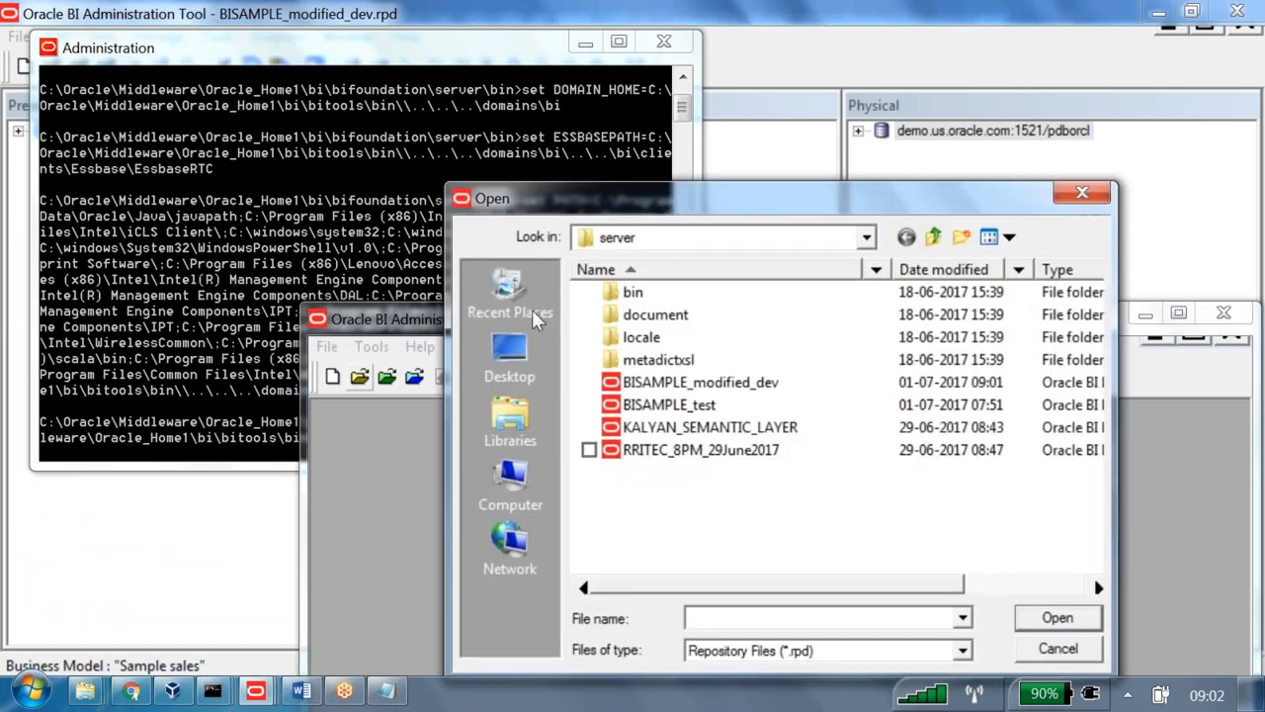
pyautogui.click(662, 404)
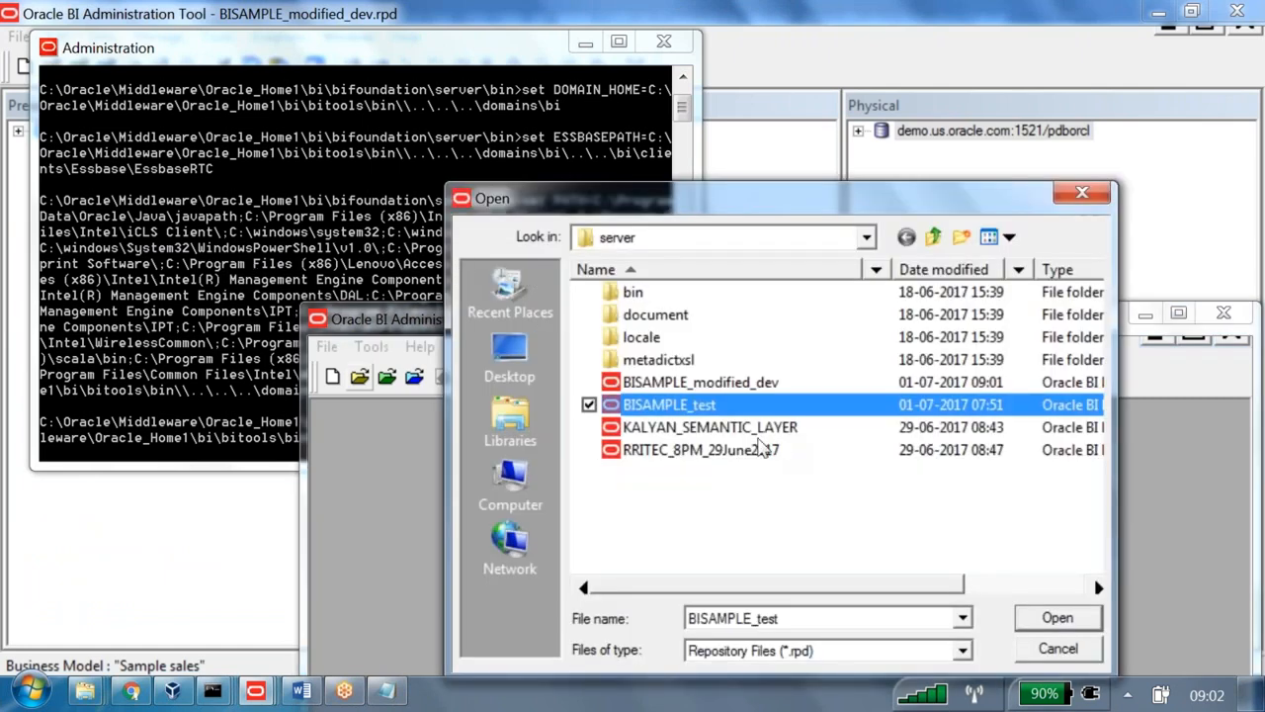
pyautogui.doubleClick(699, 407)
pyautogui.write('•••••••••')
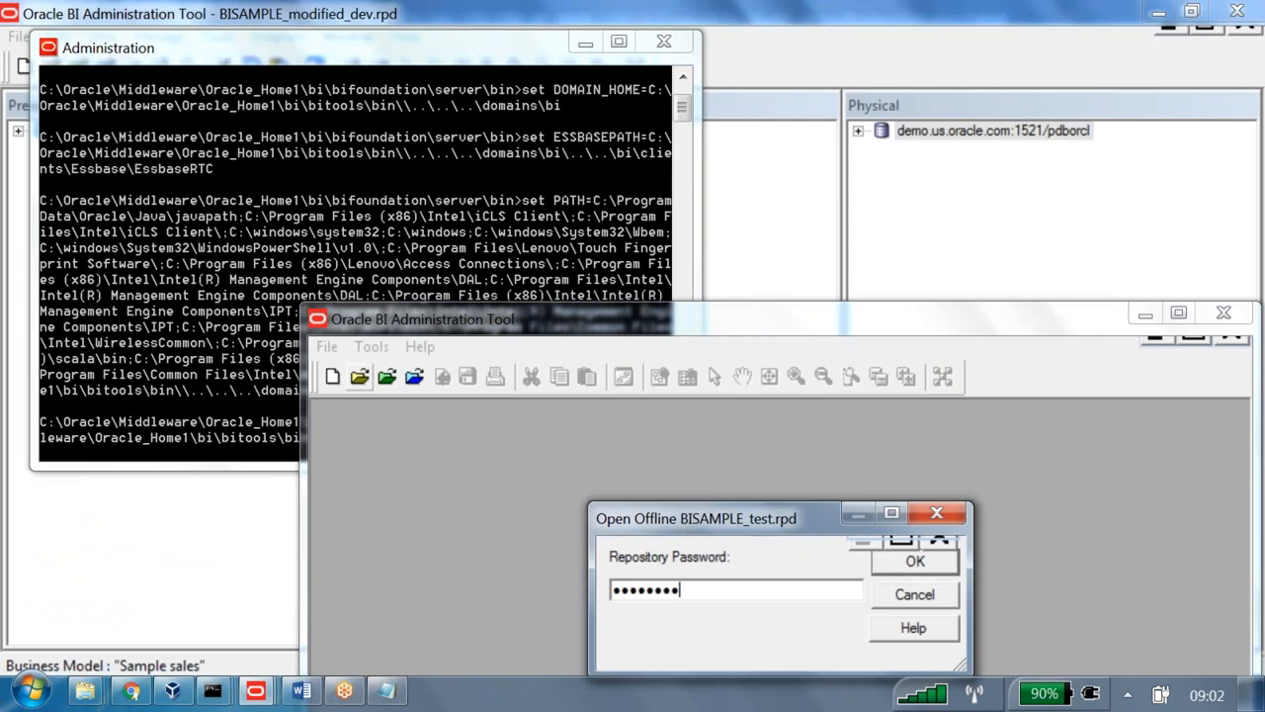
pyautogui.press('Return')
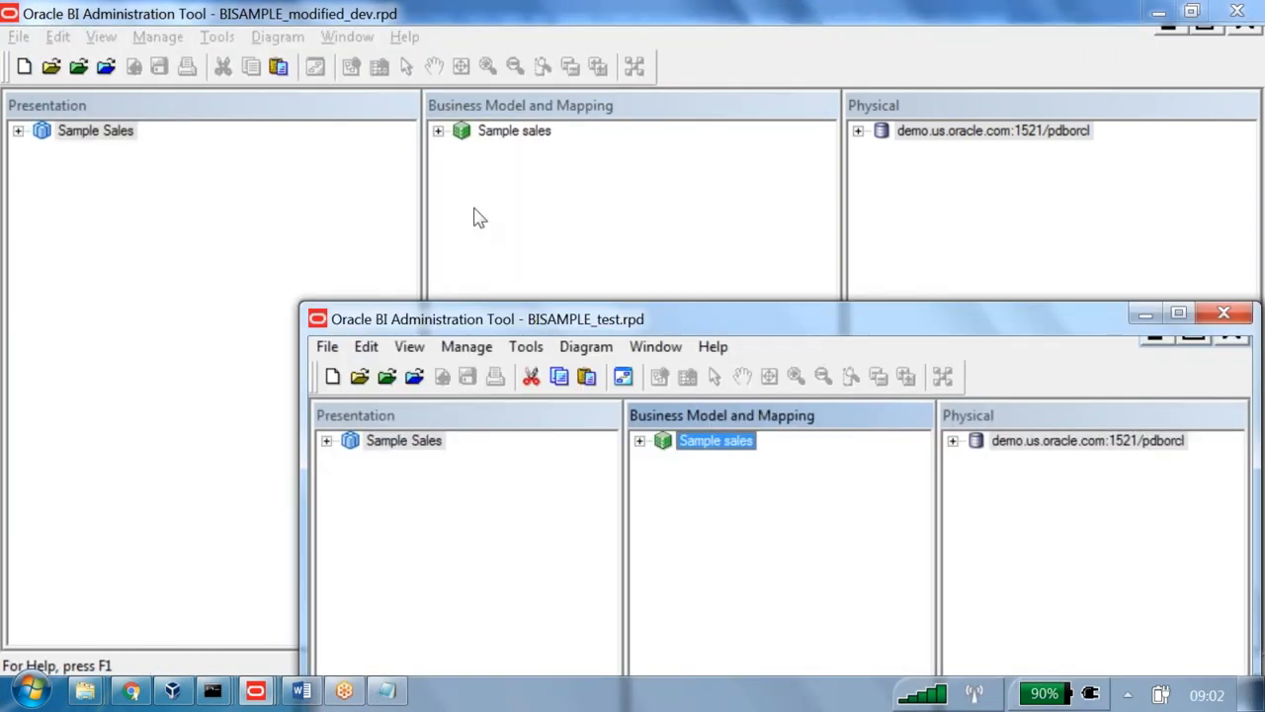
# - Copy the abcd1 column from BISAMPLE_modified_dev's F1 revenue
pyautogui.moveTo(492, 318); pyautogui.dragTo(411, 300)
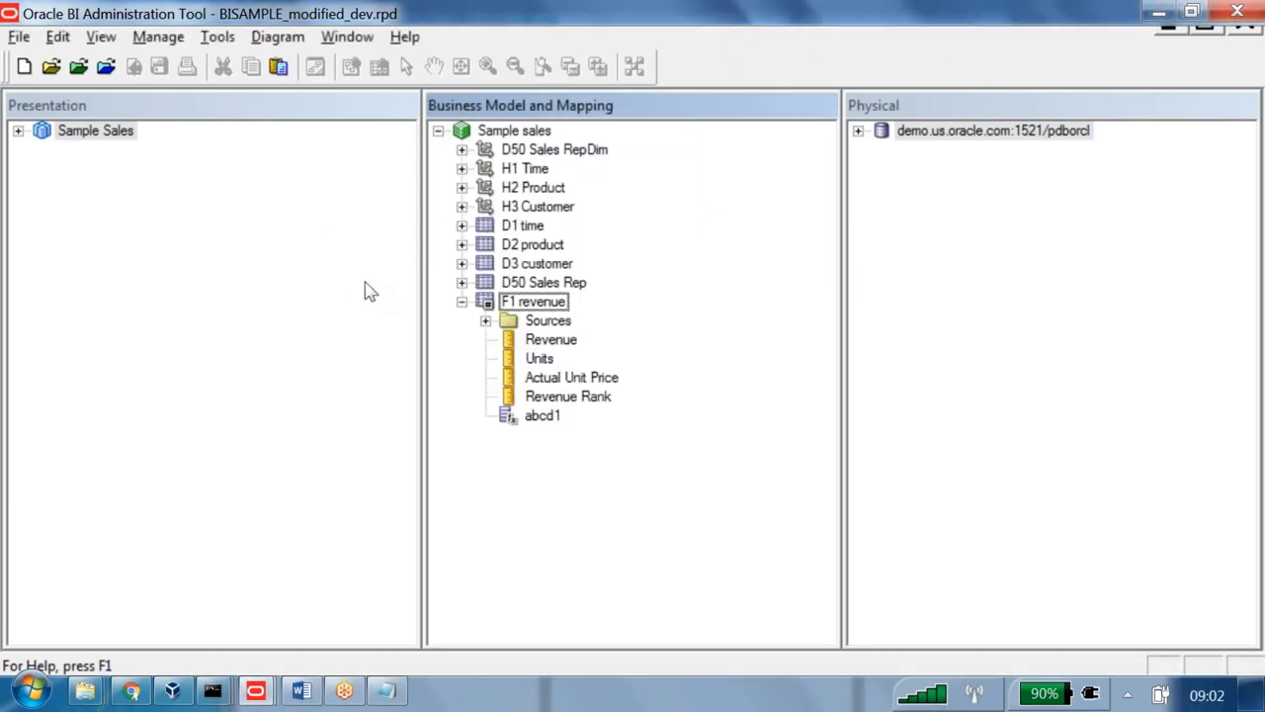
pyautogui.click(542, 416)
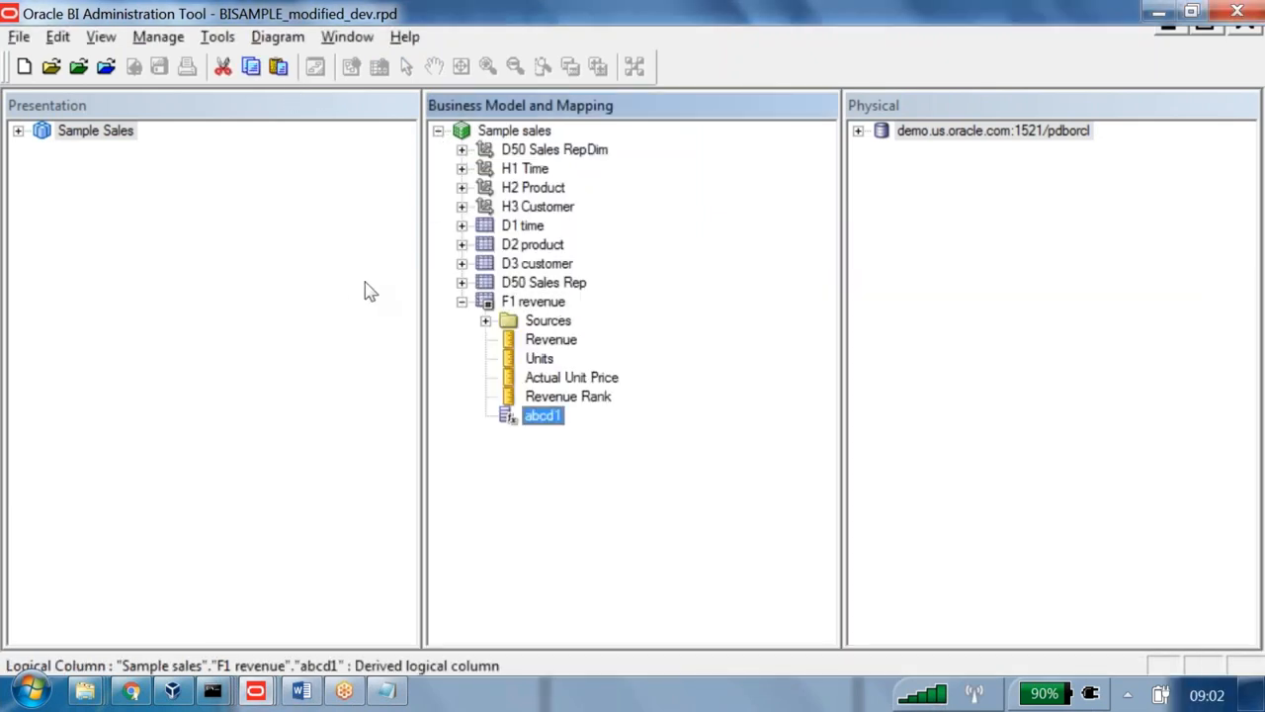
pyautogui.rightClick(543, 420)
pyautogui.click(608, 281)
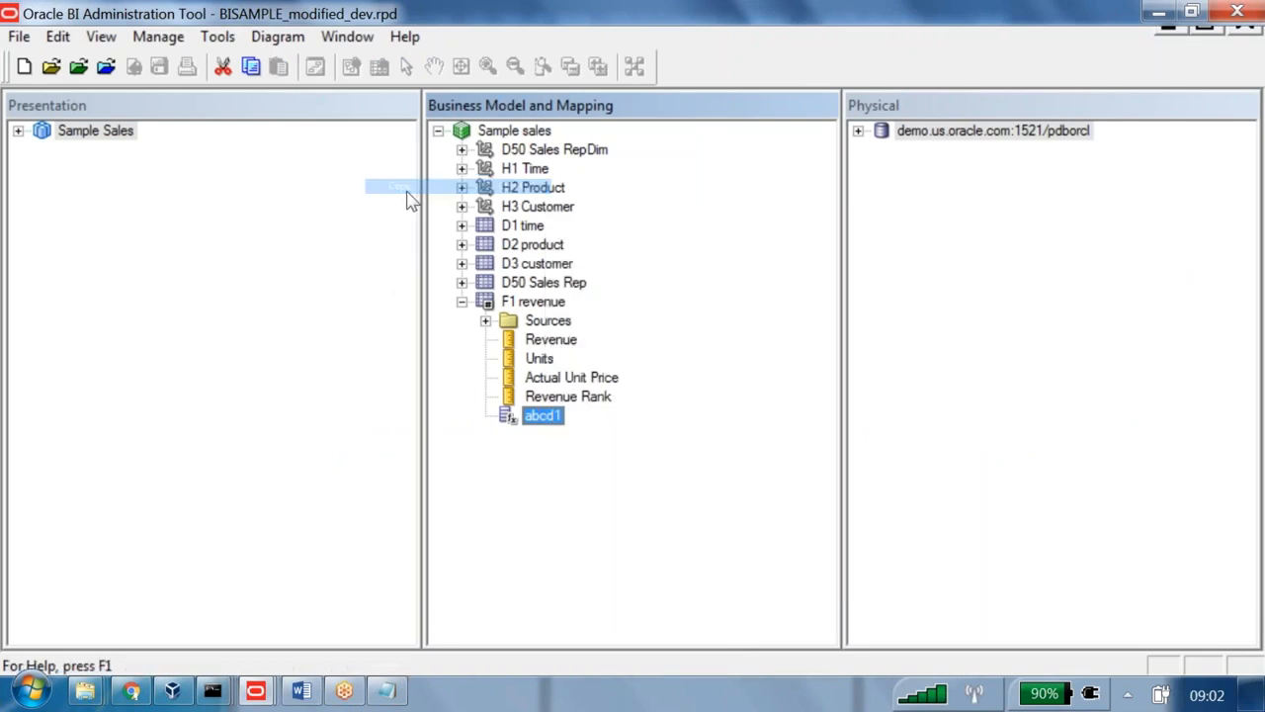
# - Paste abcd1 into F1 revenue under Sample sales in the maximized BISAMPLE_test window
pyautogui.hotkey('alt', 'Tab')
pyautogui.press('super+Up')
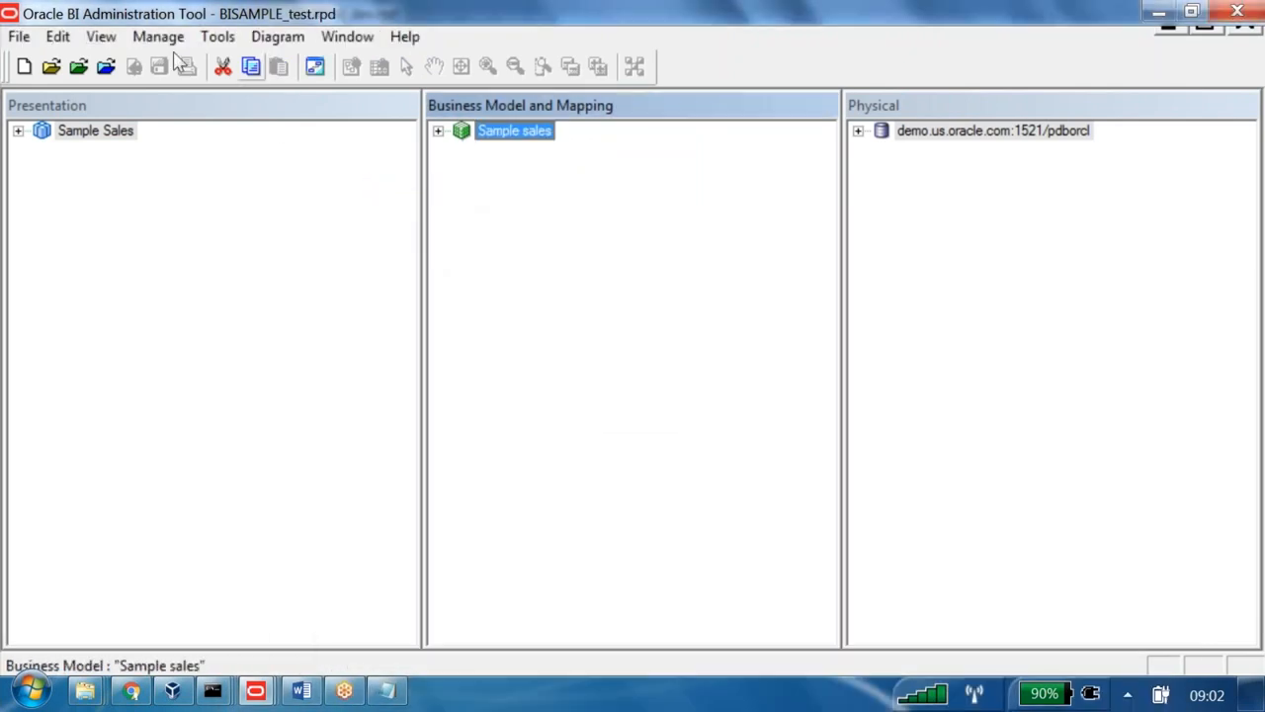
pyautogui.click(440, 131)
pyautogui.click(463, 301)
pyautogui.rightClick(544, 301)
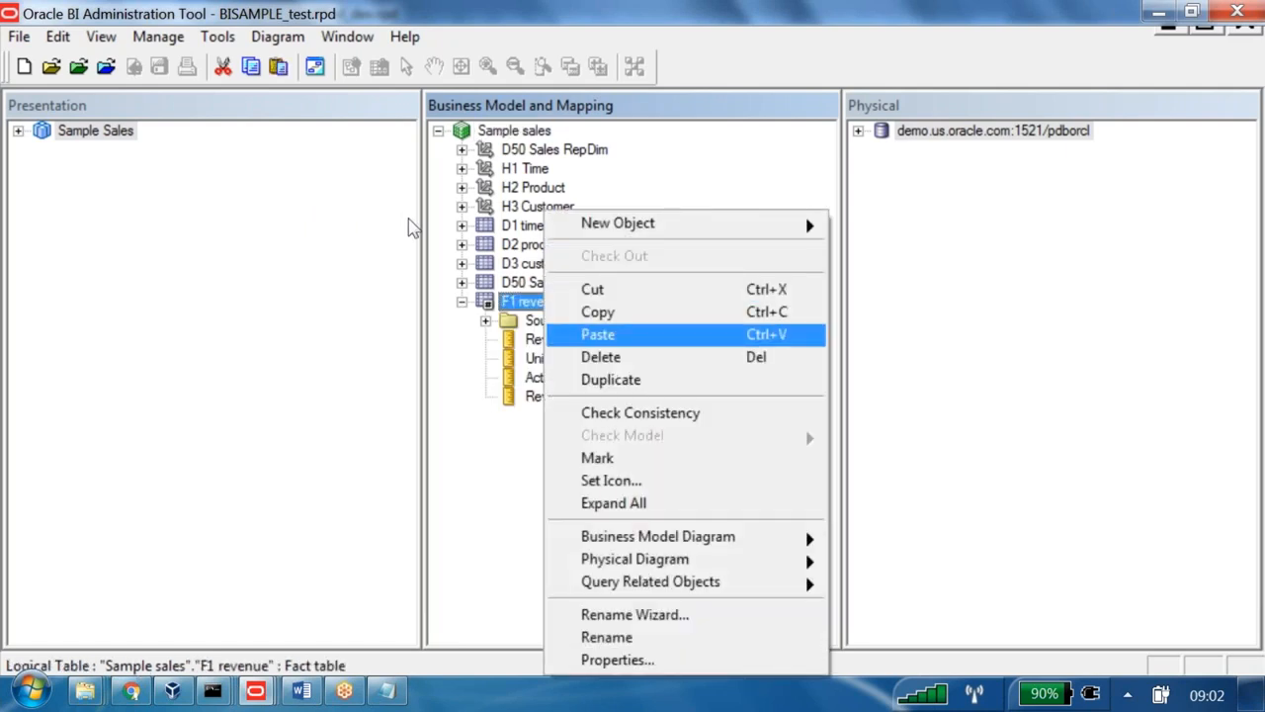
pyautogui.press('Return')
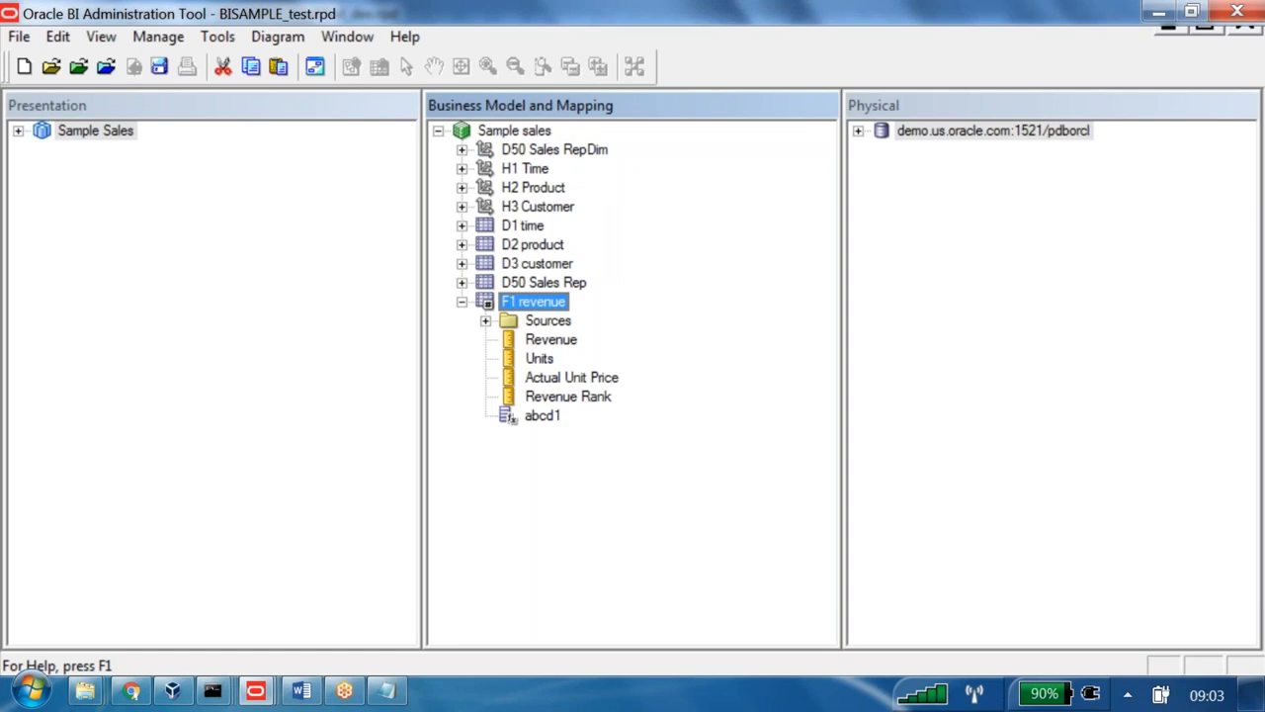
# - Delete abcd1 from BISAMPLE_test's F1 revenue and close the repository without saving
pyautogui.press('Delete')
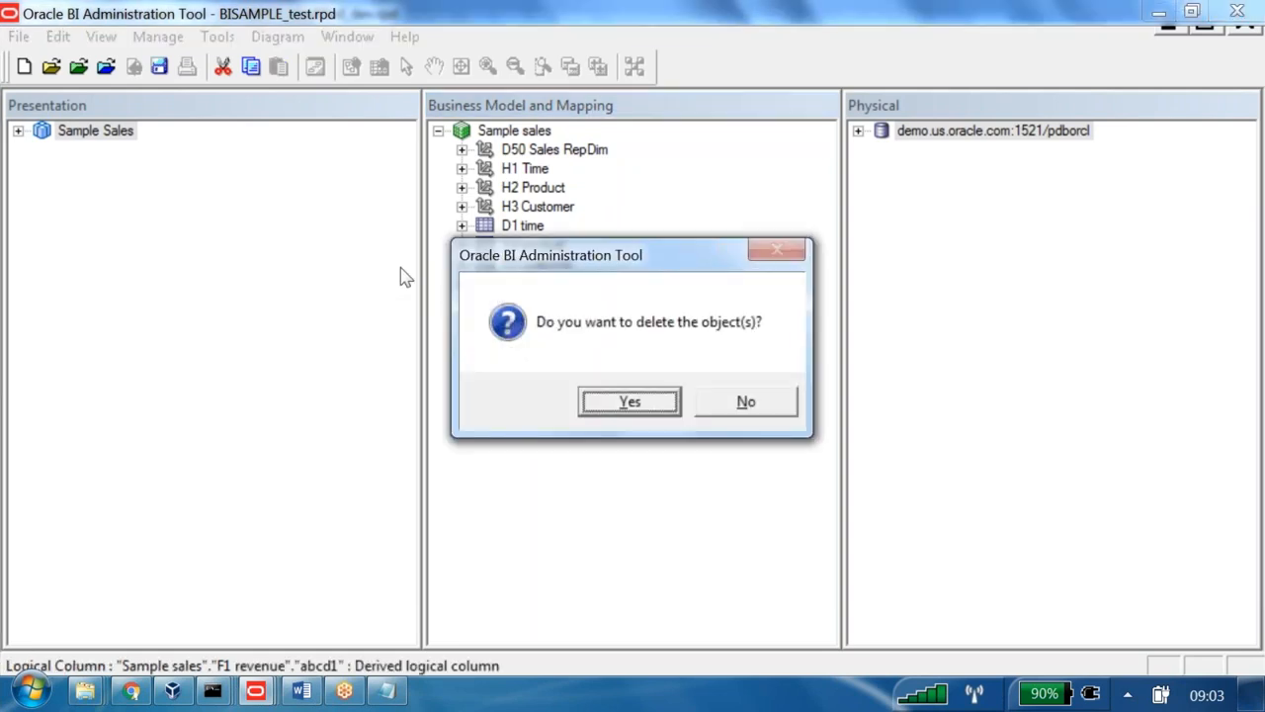
pyautogui.press('Return')
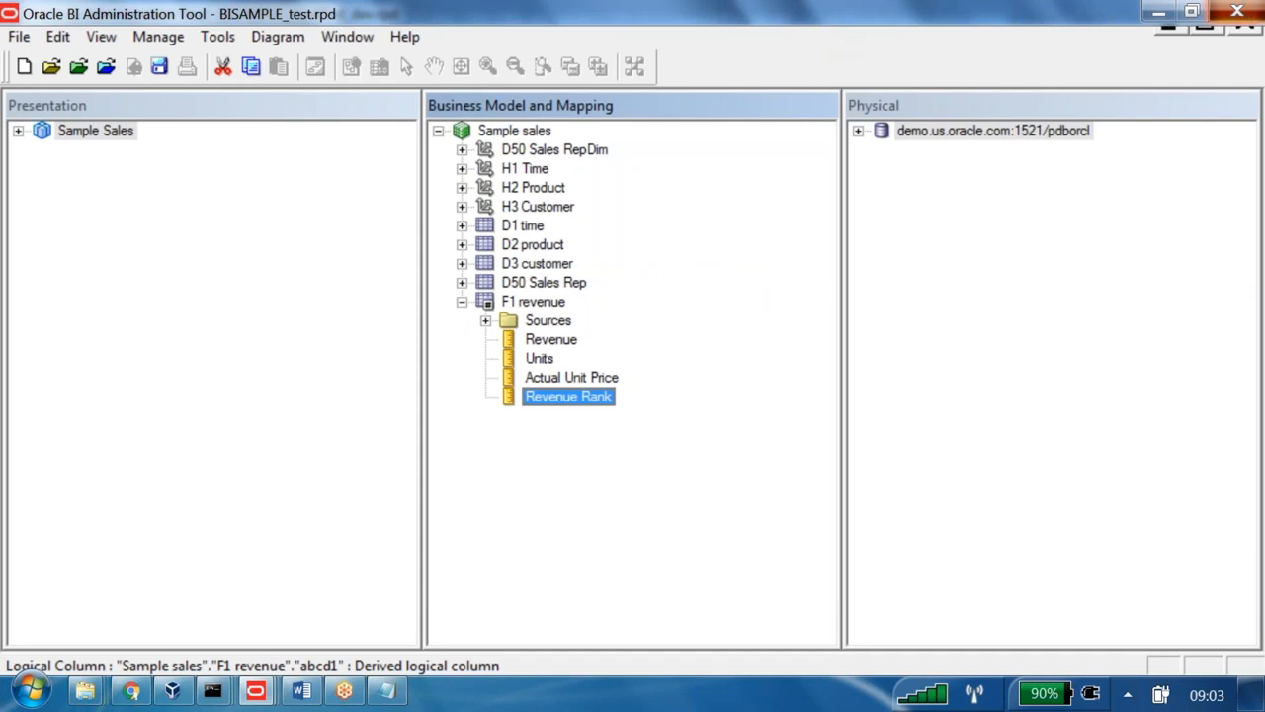
pyautogui.click(1238, 11)
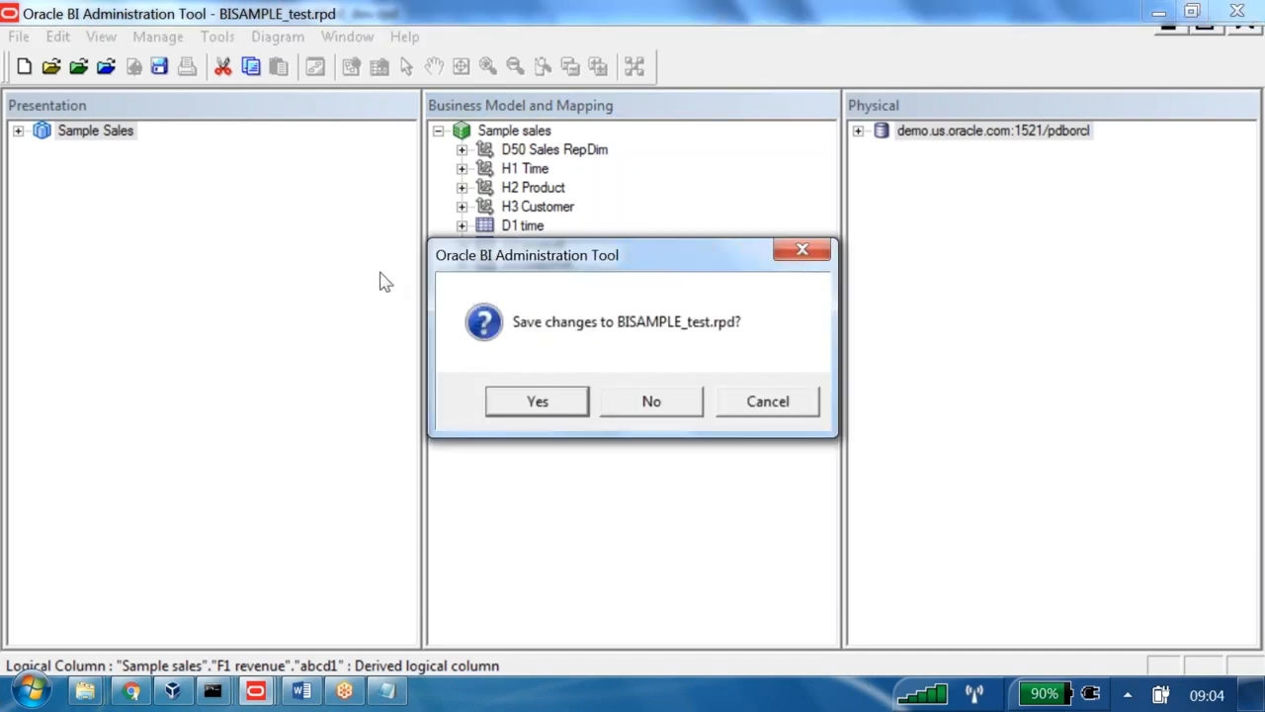
pyautogui.press('Tab')
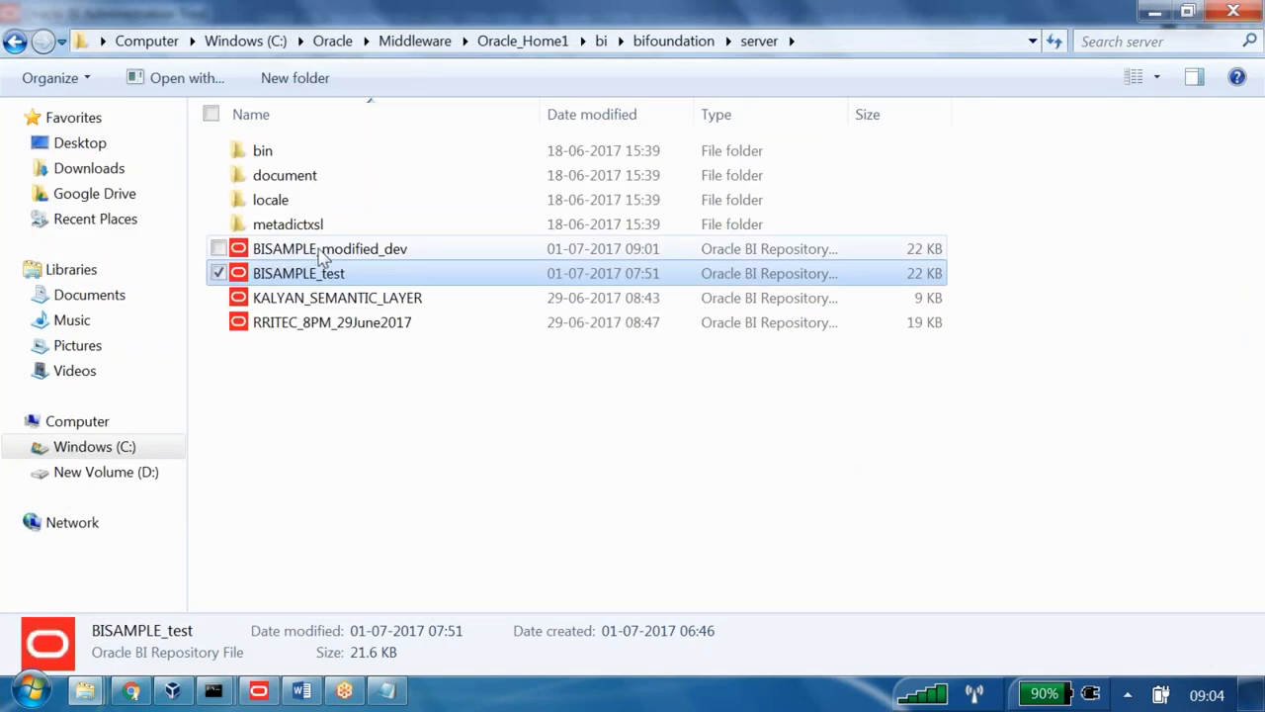
pyautogui.click(321, 253)
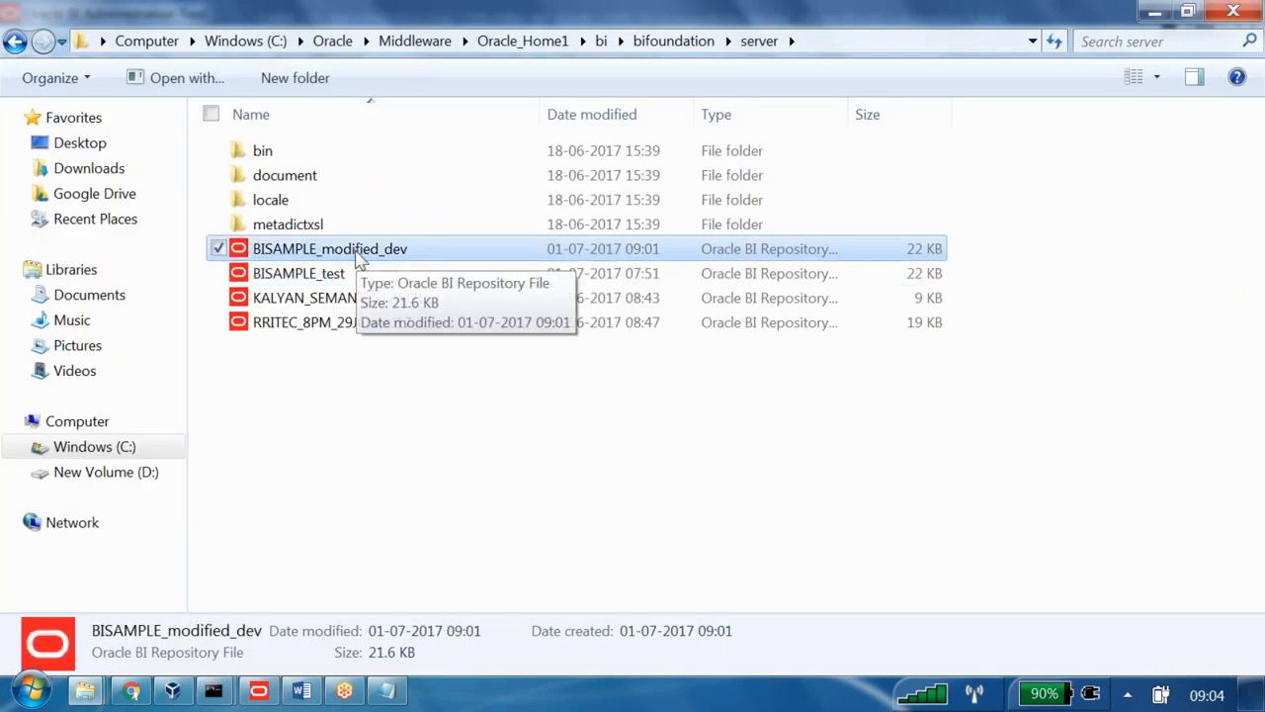
pyautogui.click(33, 692)
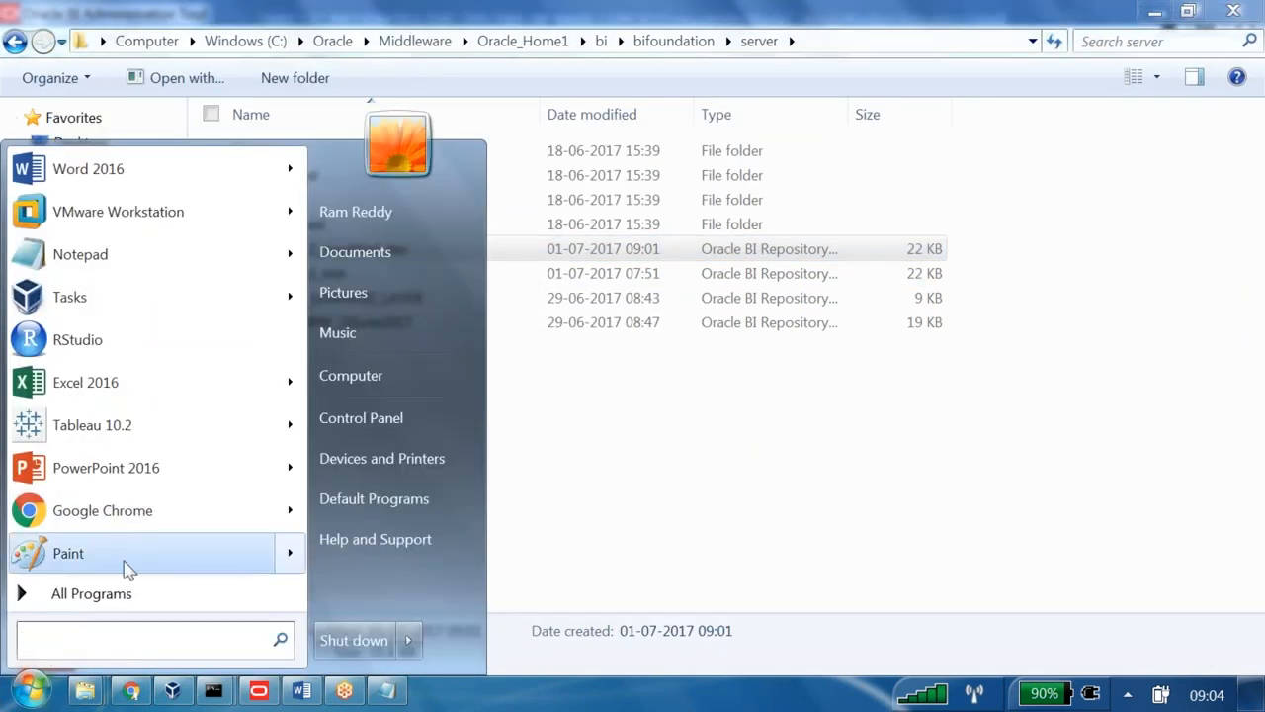
pyautogui.write('ad')
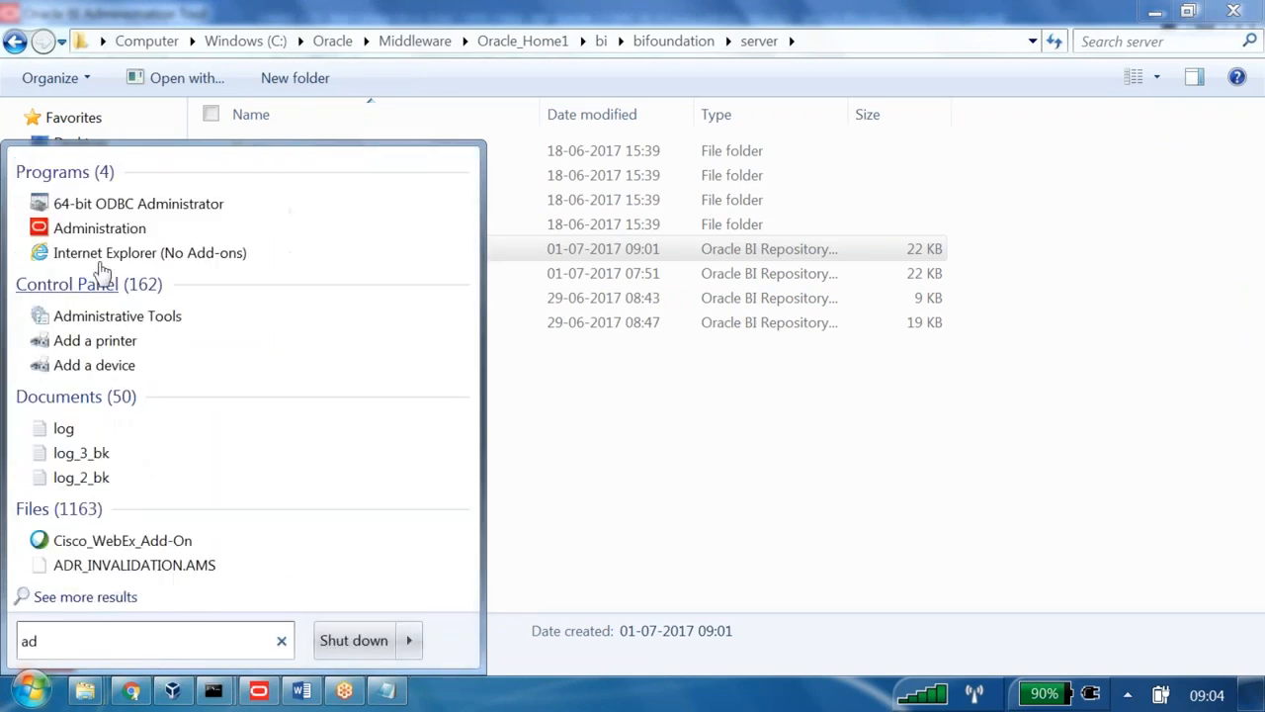
pyautogui.click(99, 229)
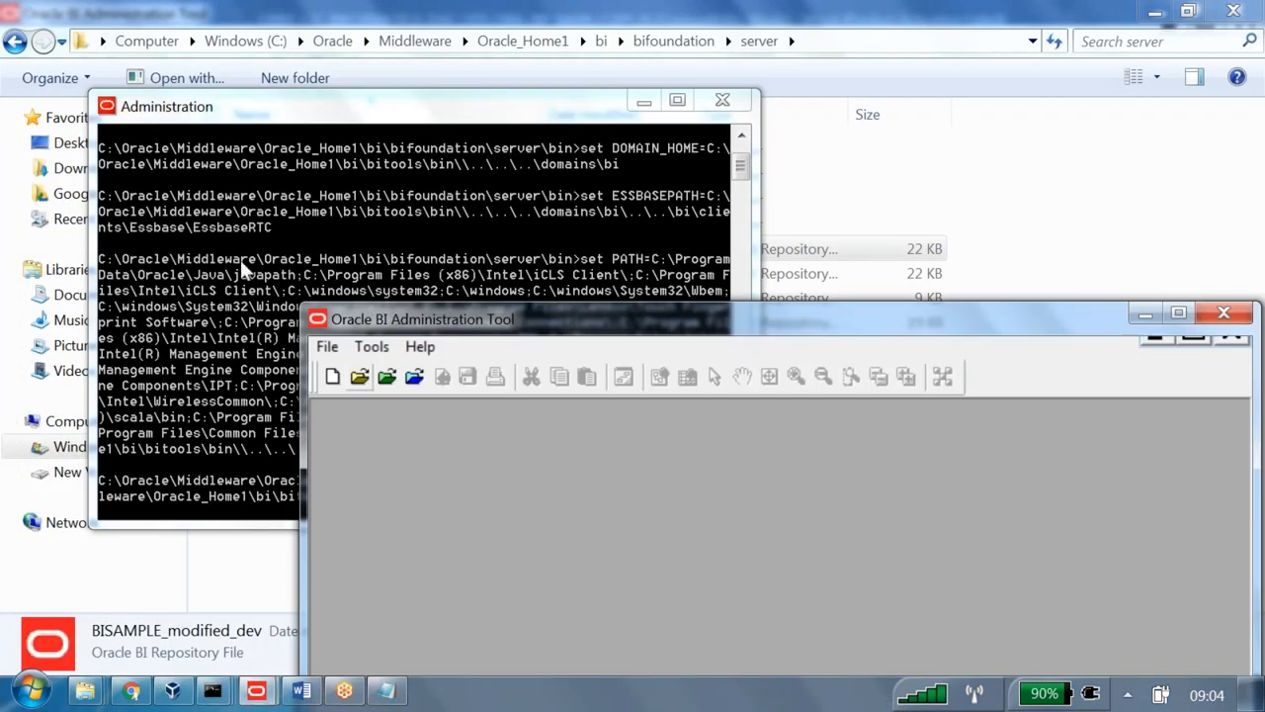
pyautogui.click(360, 378)
pyautogui.click(703, 405)
pyautogui.doubleClick(698, 410)
pyautogui.write('••••••••••')
pyautogui.press('Return')
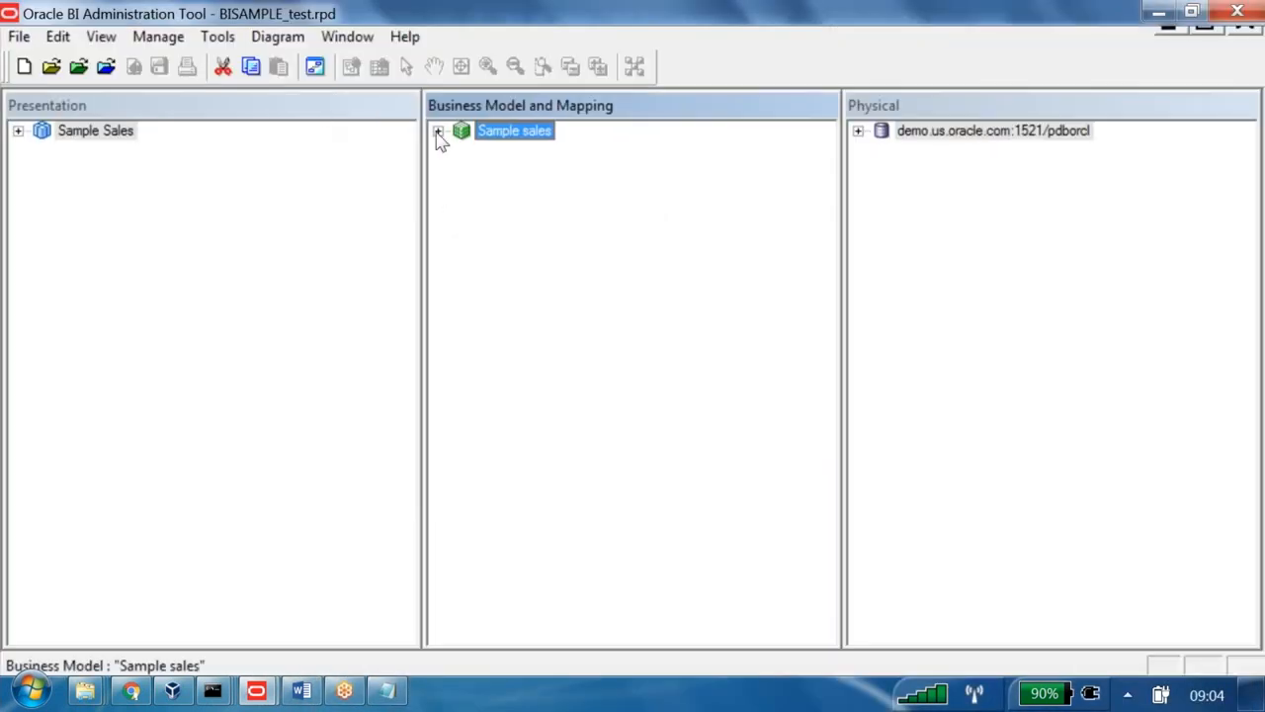
pyautogui.click(438, 131)
pyautogui.click(462, 301)
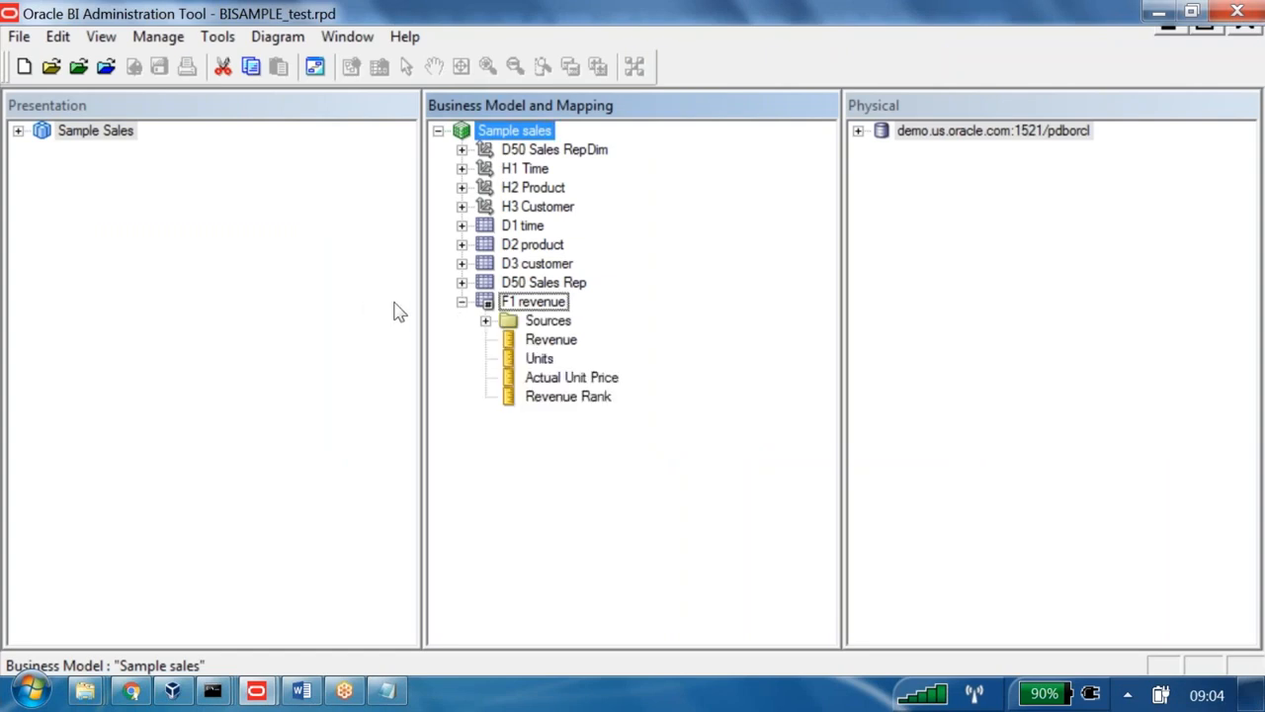
pyautogui.click(1237, 12)
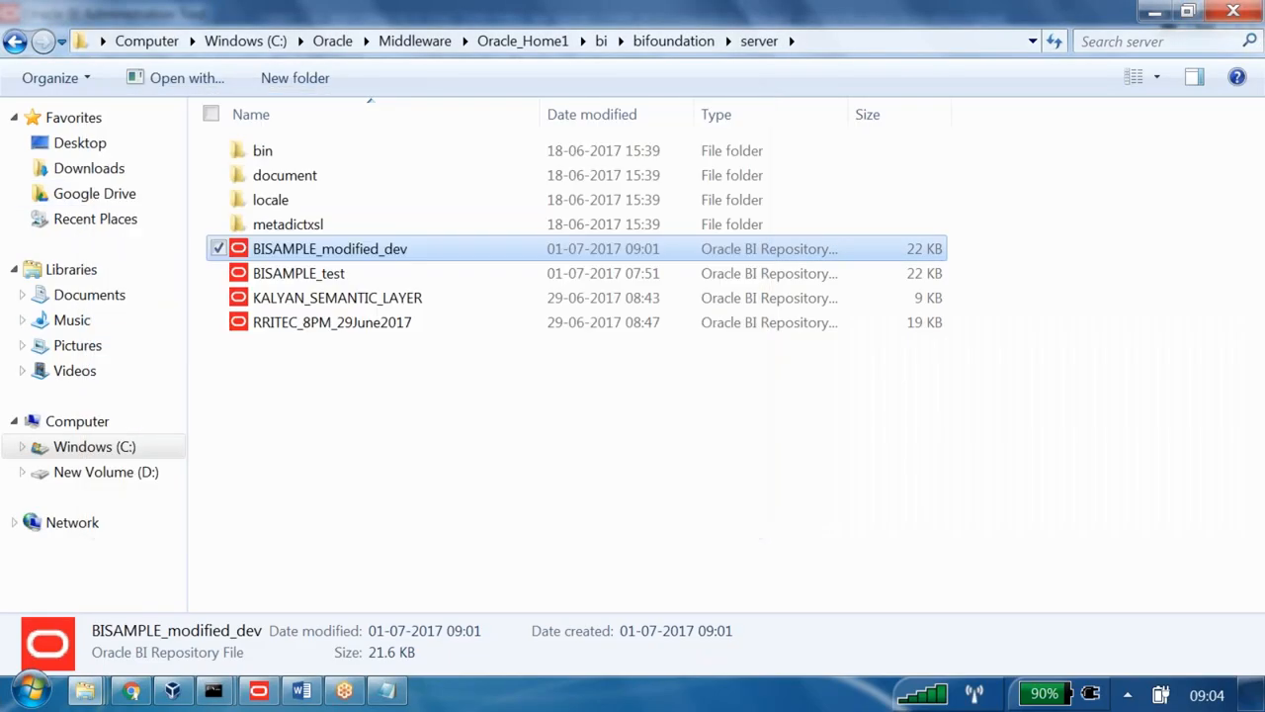
# - Launch the Administration Tool and open BISAMPLE_modified_dev.rpd offline with the repository password
pyautogui.click(31, 690)
pyautogui.write('ad')
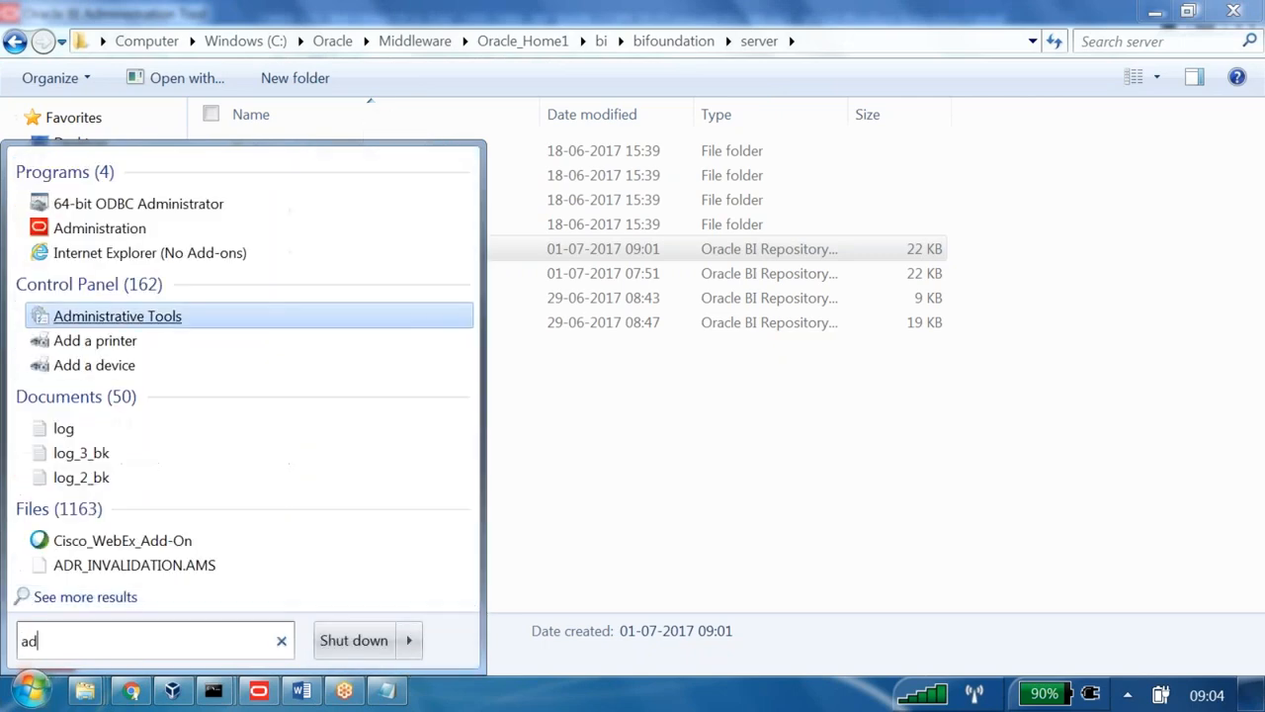
pyautogui.click(87, 227)
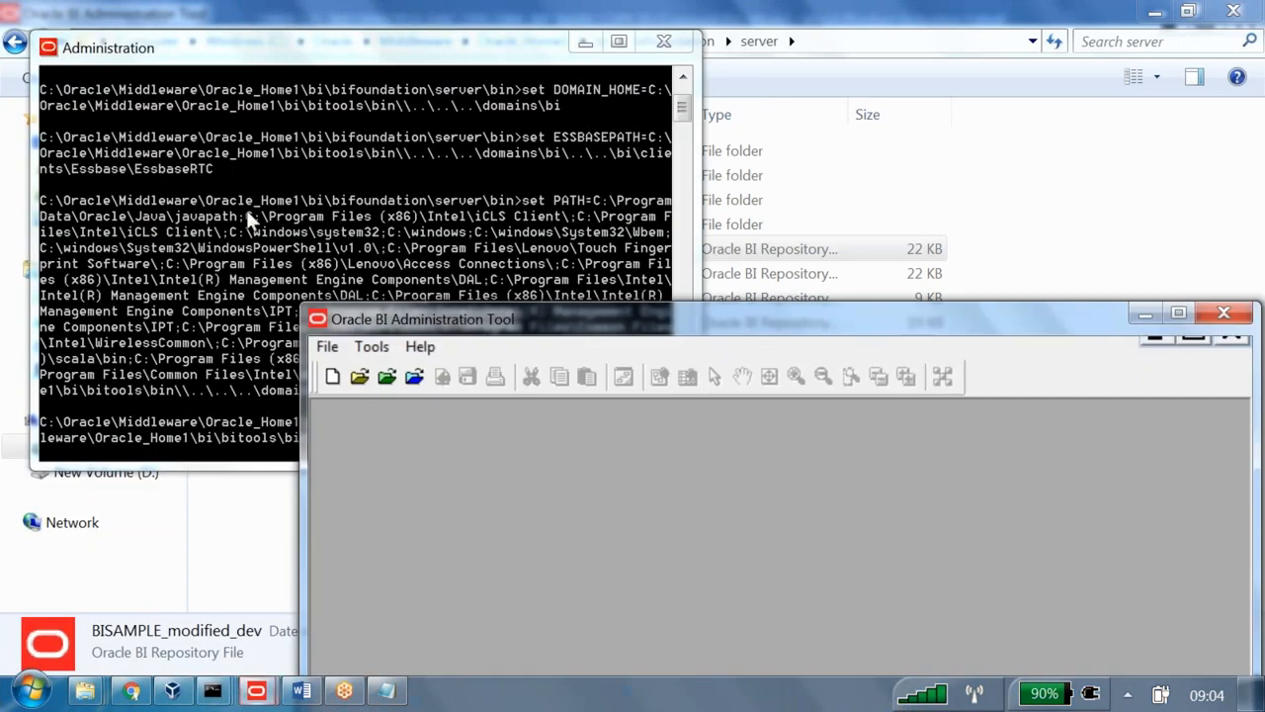
pyautogui.click(18, 36)
pyautogui.moveTo(79, 108)
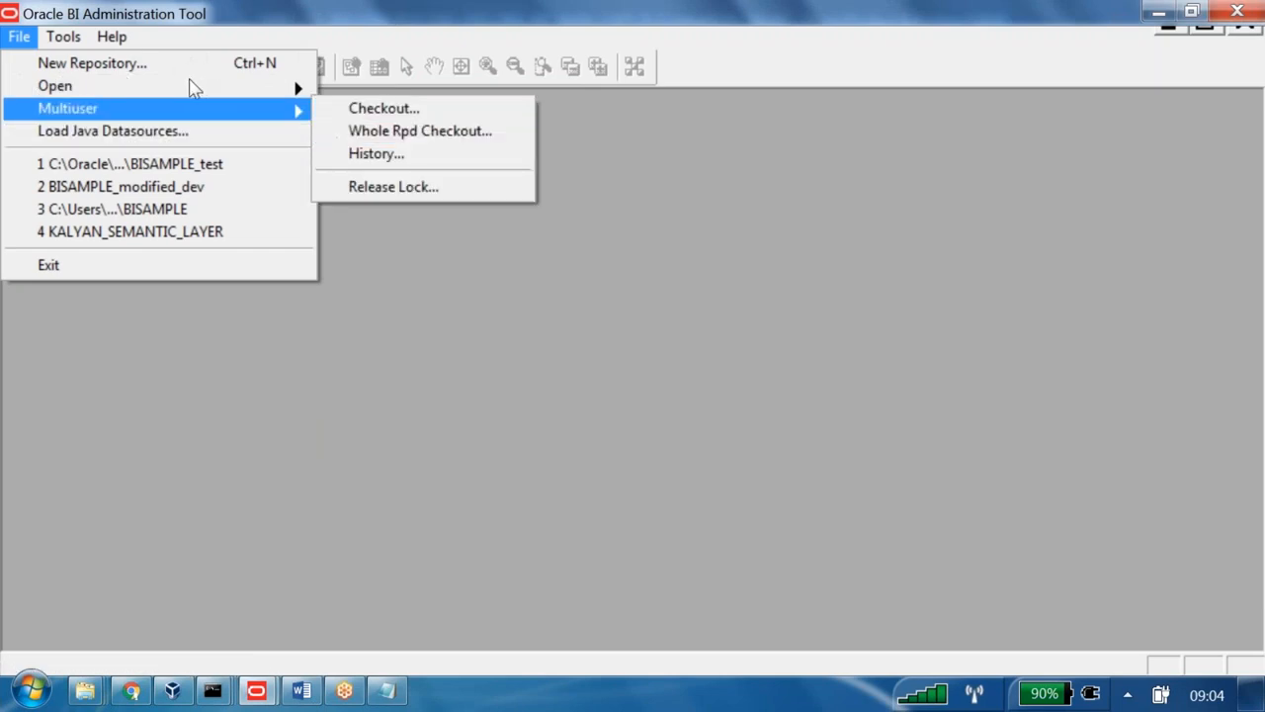
pyautogui.moveTo(195, 86)
pyautogui.click(371, 86)
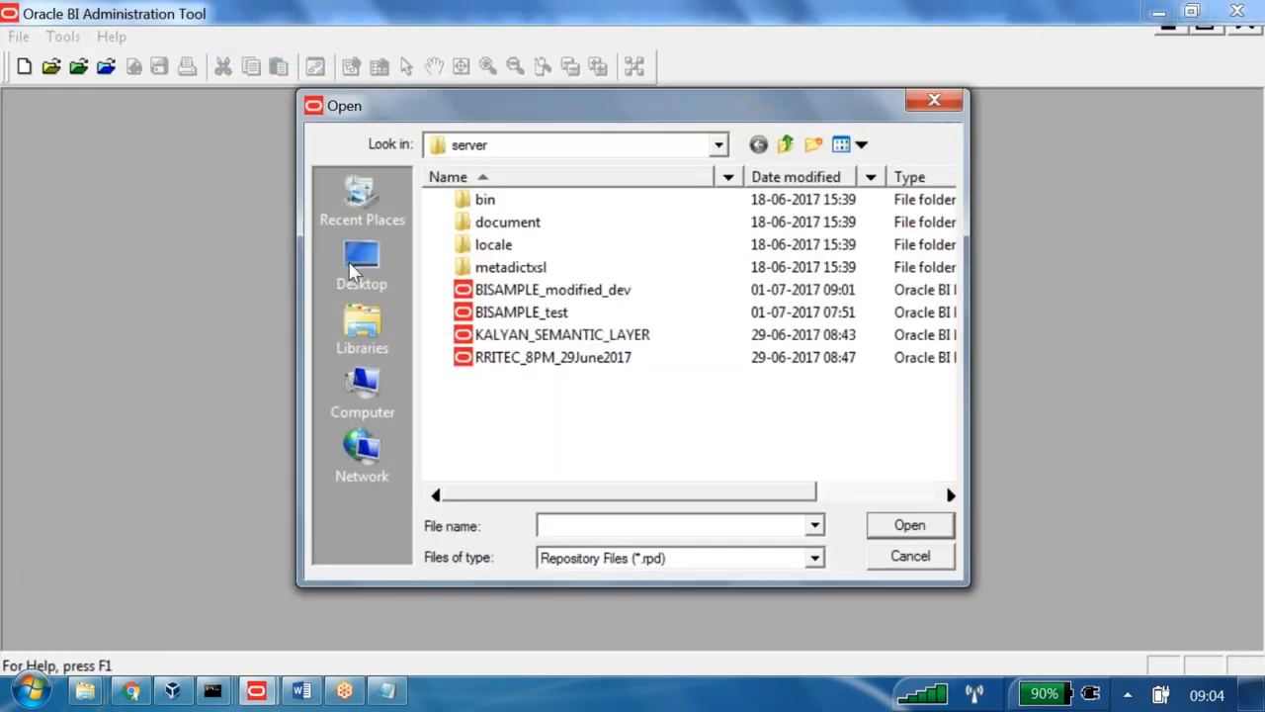
pyautogui.click(541, 291)
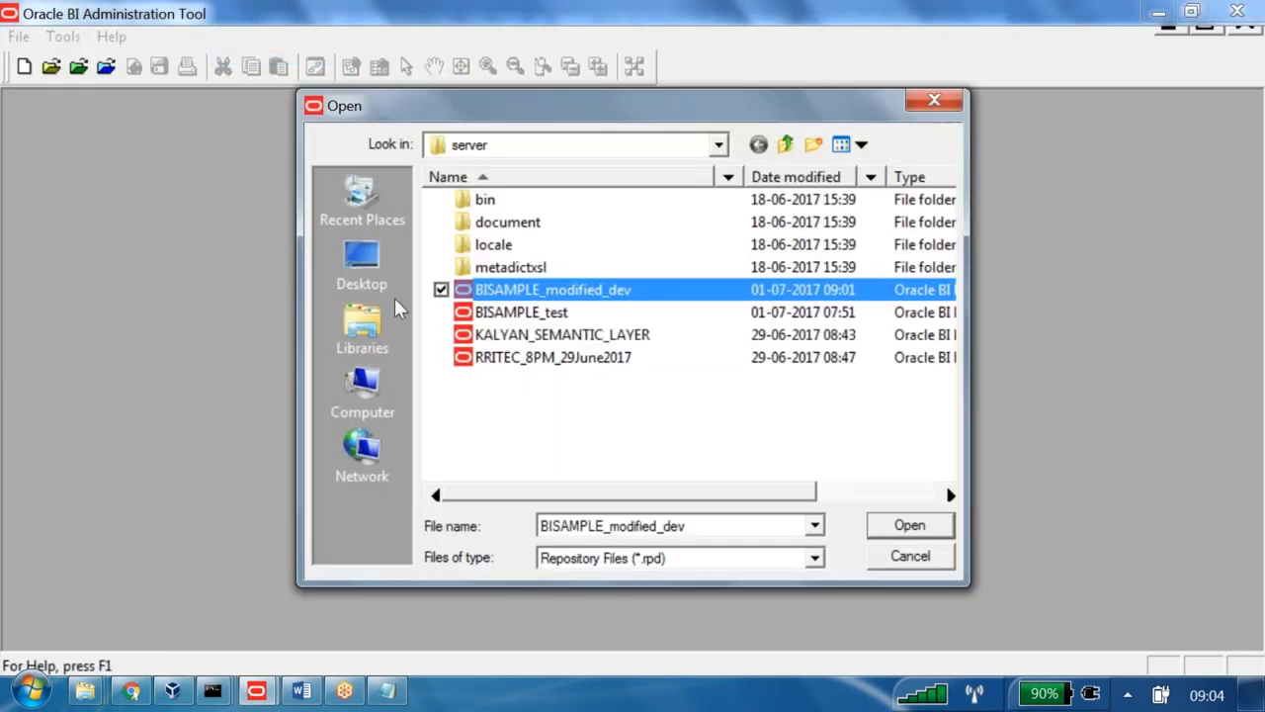
pyautogui.click(909, 525)
pyautogui.write('Admin123')
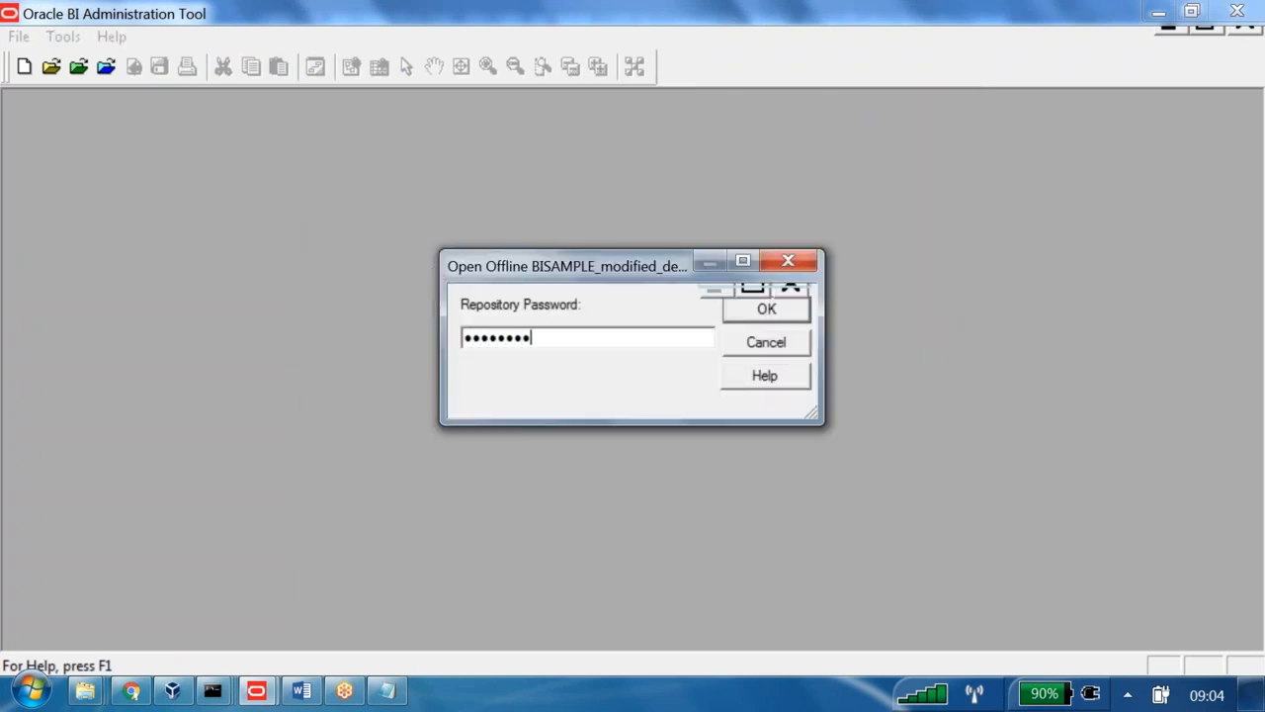
pyautogui.press('Return')
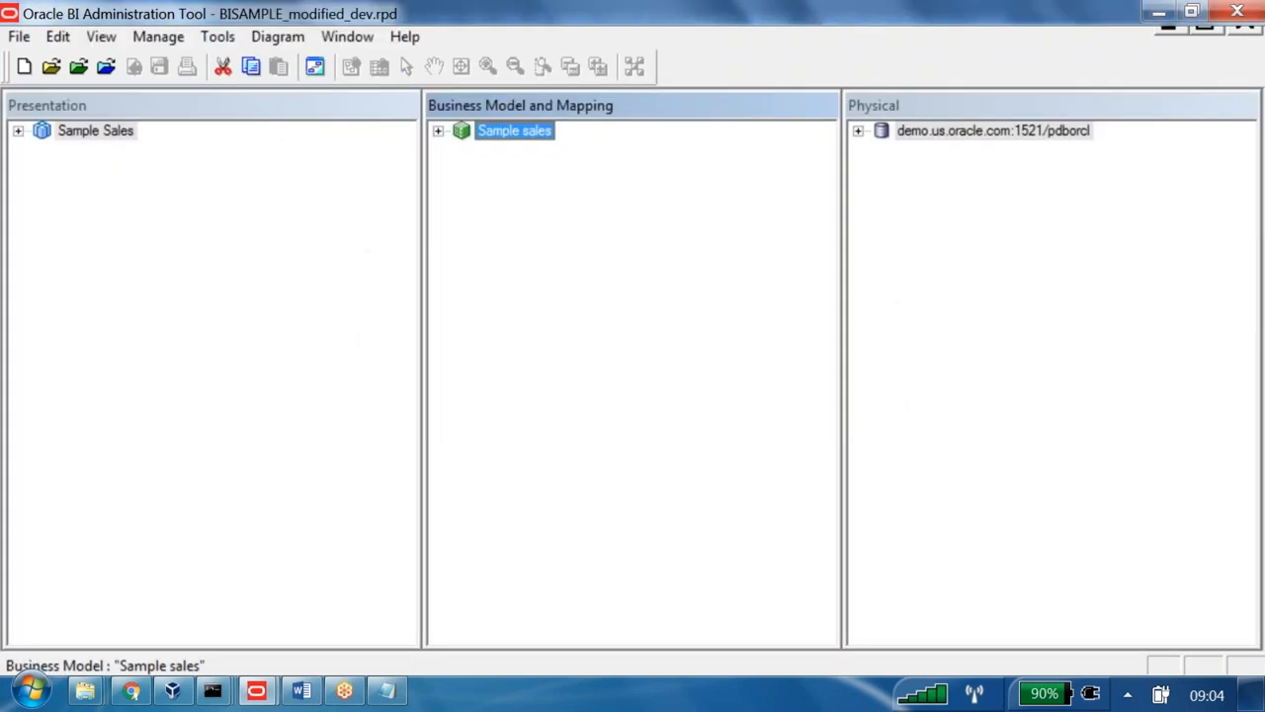
# - Expand Sample sales > F1 revenue and select the abcd1 column
pyautogui.click(438, 130)
pyautogui.click(462, 301)
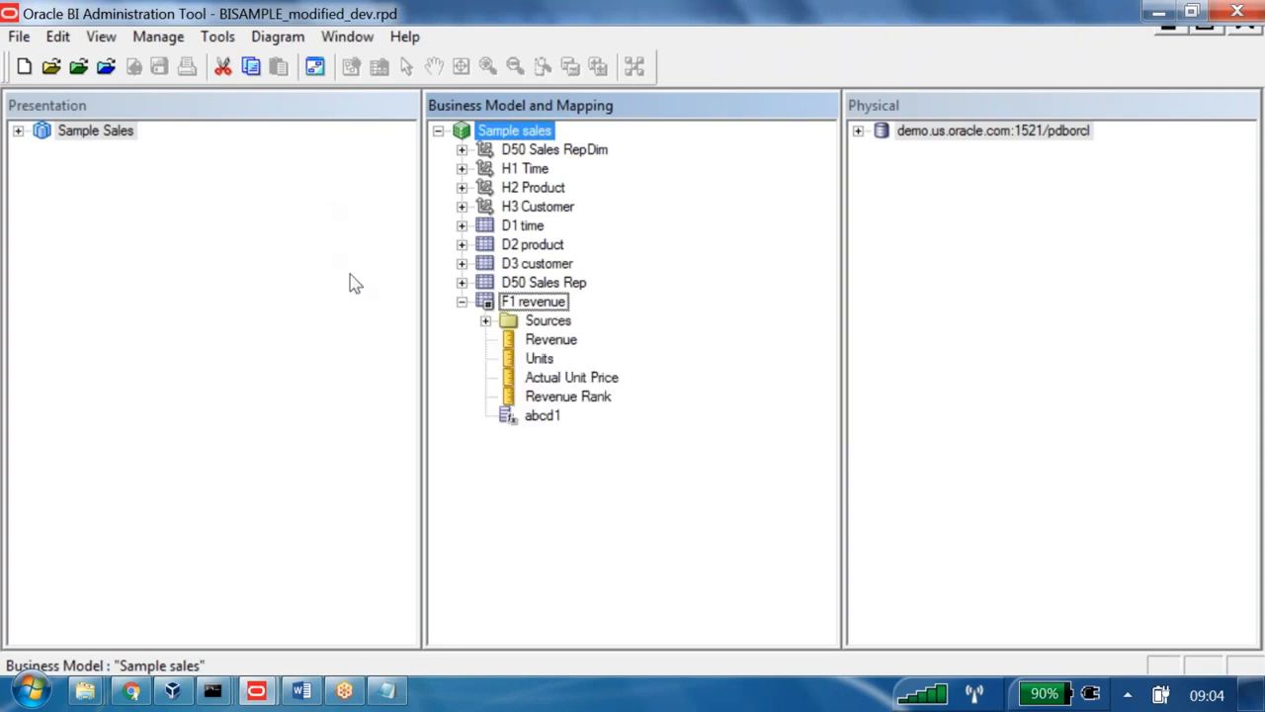
pyautogui.click(539, 415)
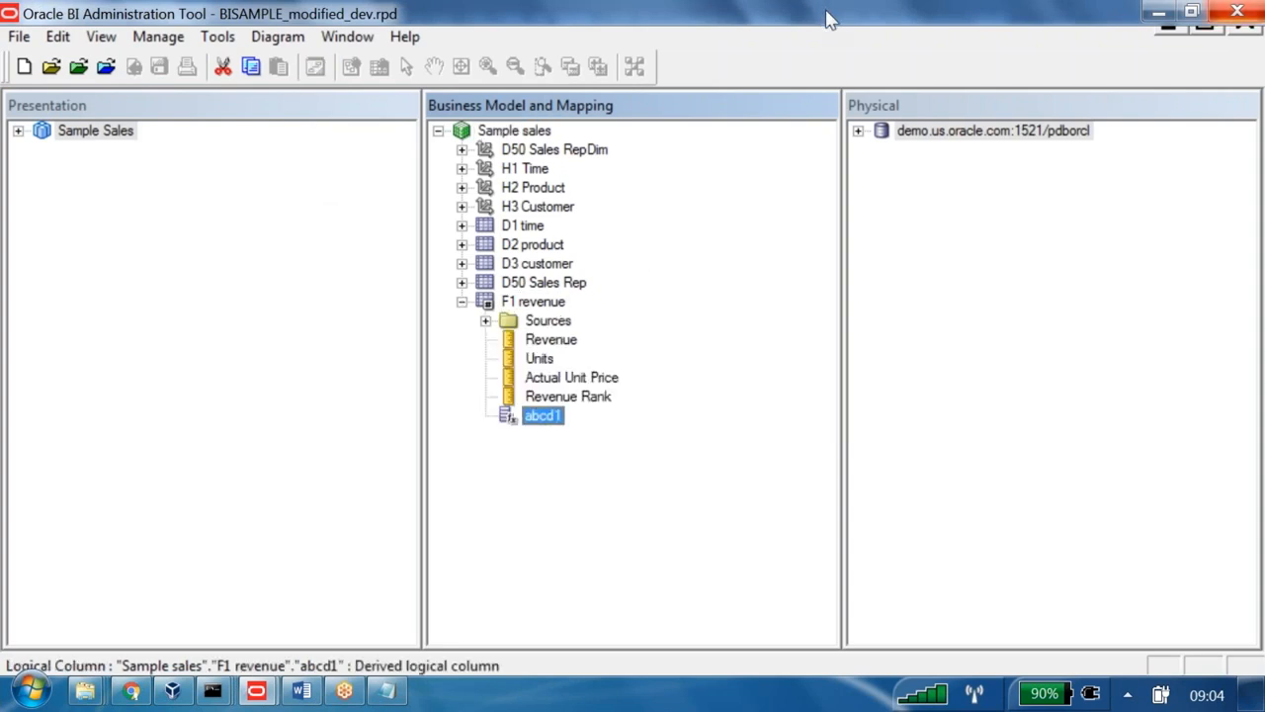
pyautogui.click(19, 37)
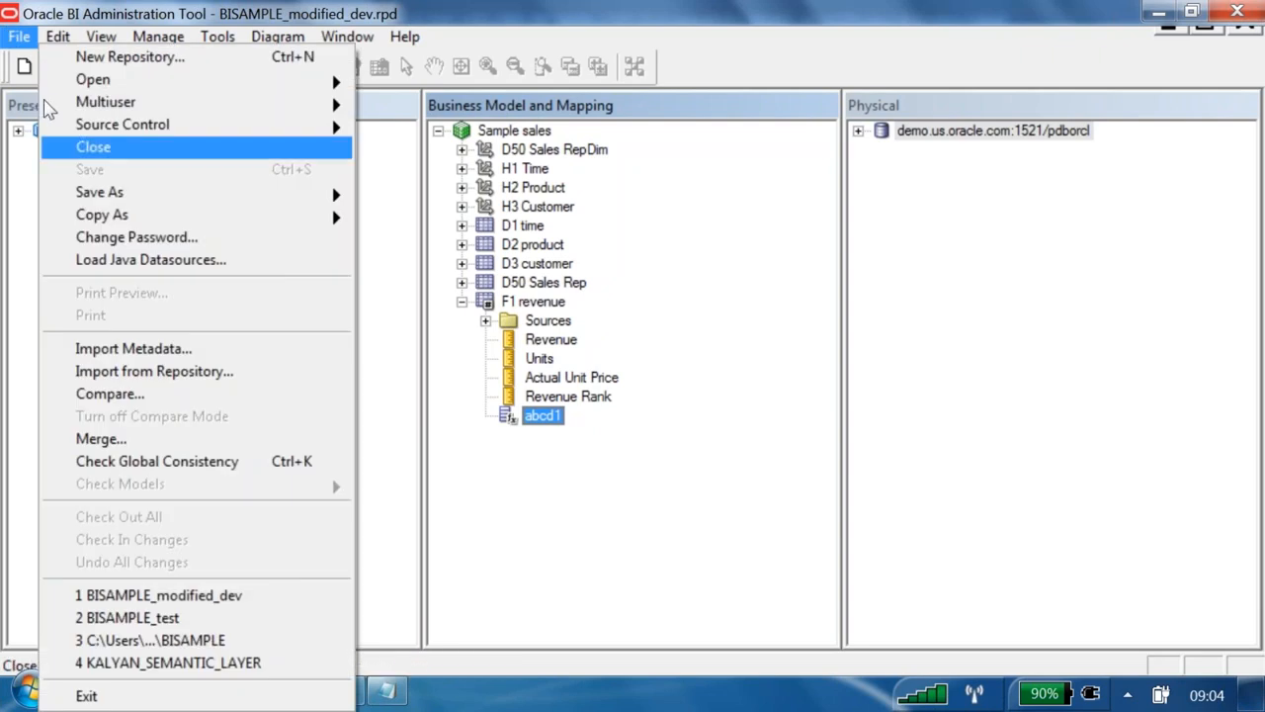
# - Close BISAMPLE_modified_dev and review notes steps 4–6 before returning to the Admin Tool
pyautogui.click(93, 147)
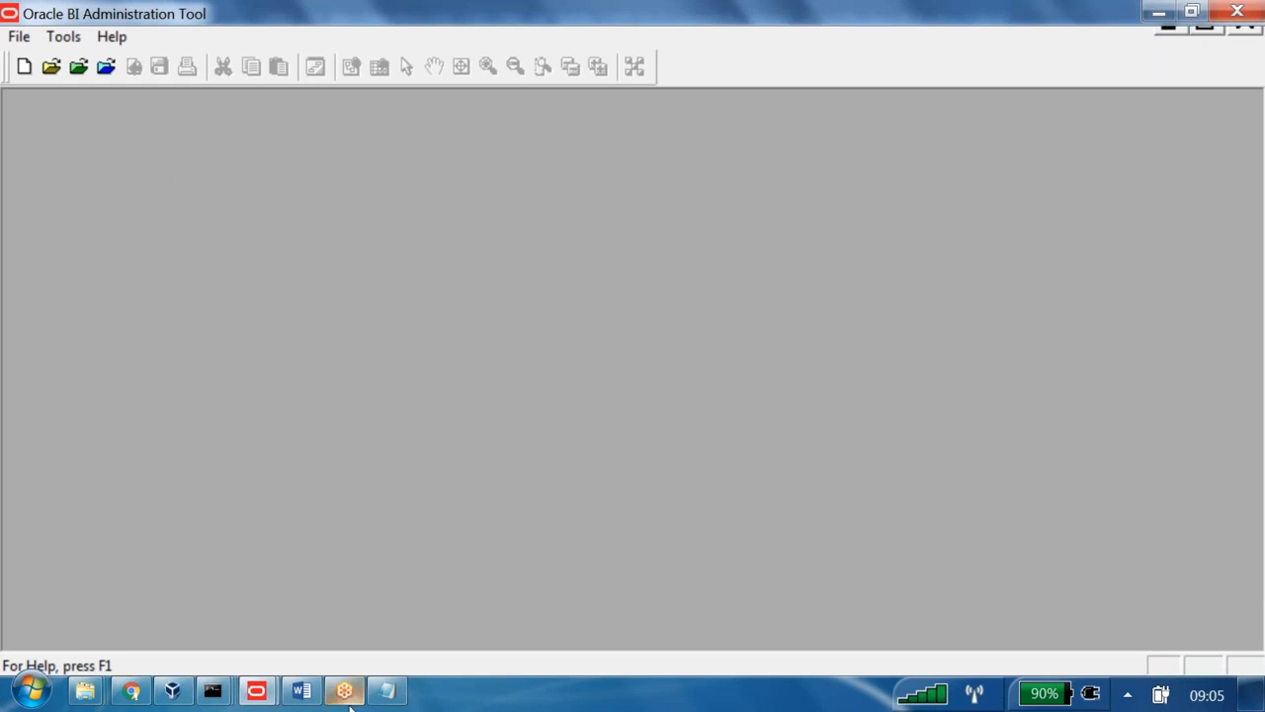
pyautogui.click(302, 691)
pyautogui.scroll(1, 578, 404)
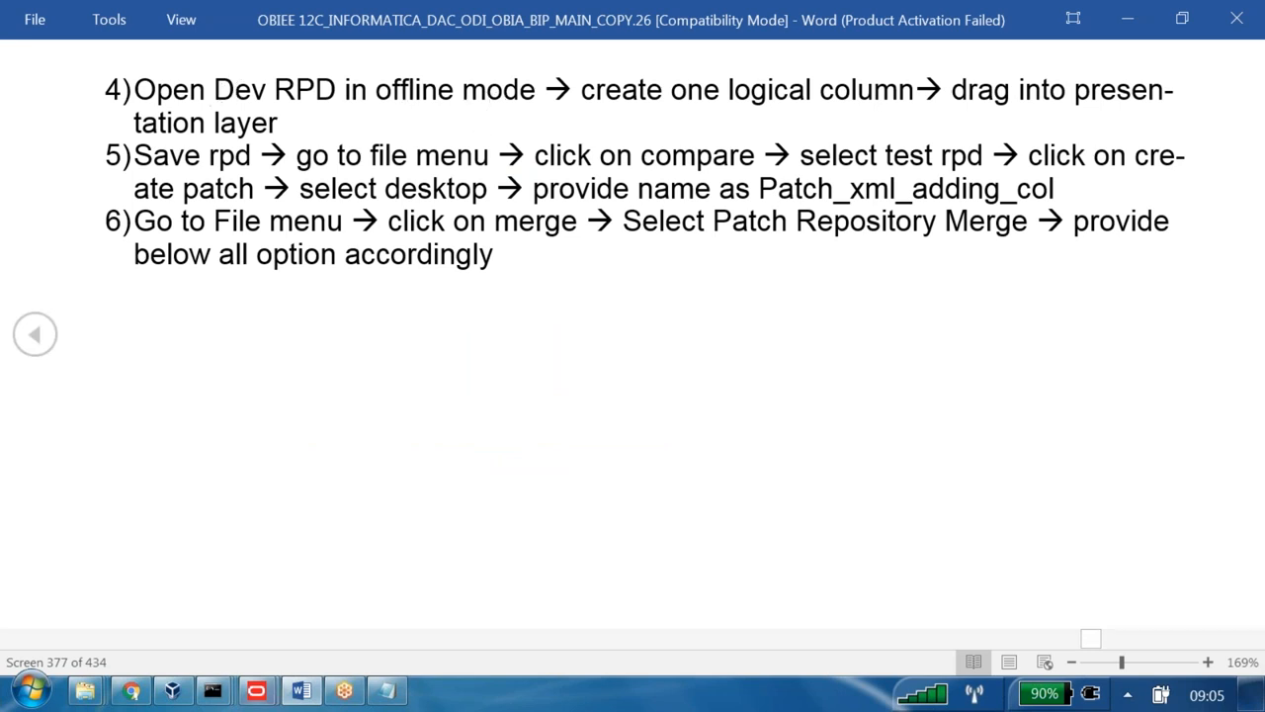
pyautogui.click(255, 690)
# - Reopen BISAMPLE_modified_dev offline, entering the repository password
pyautogui.click(222, 620)
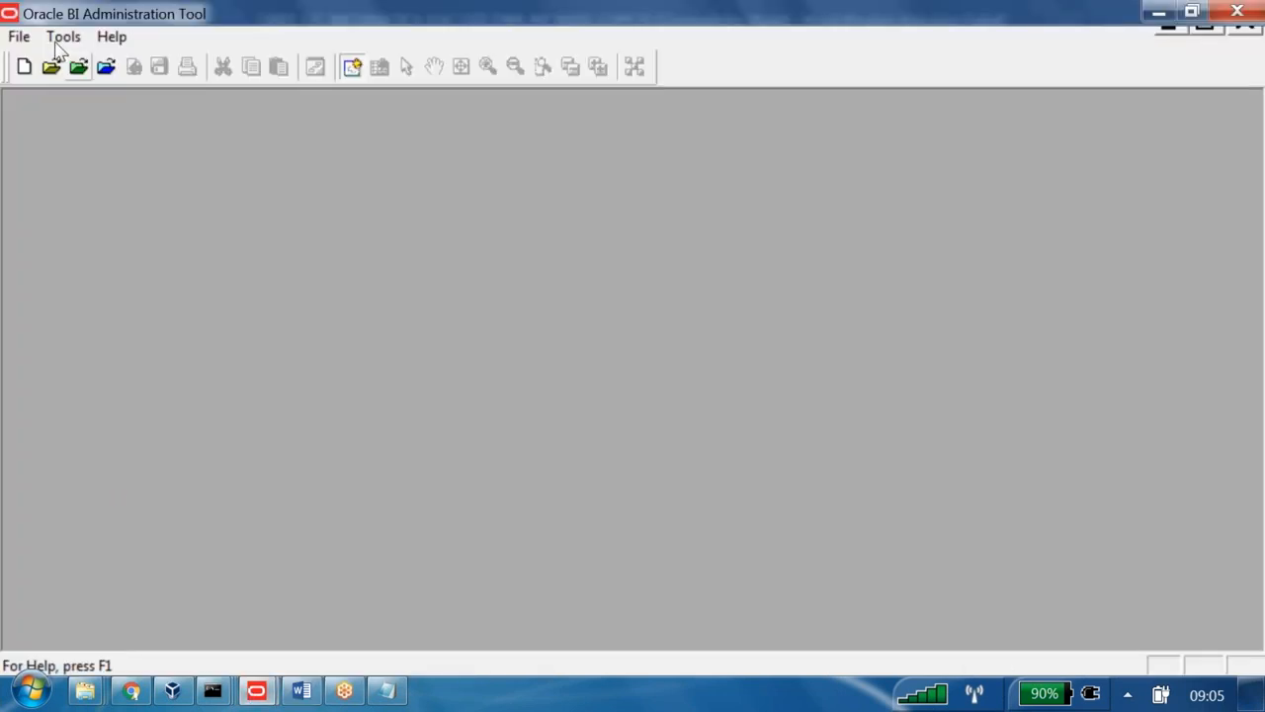
pyautogui.click(36, 58)
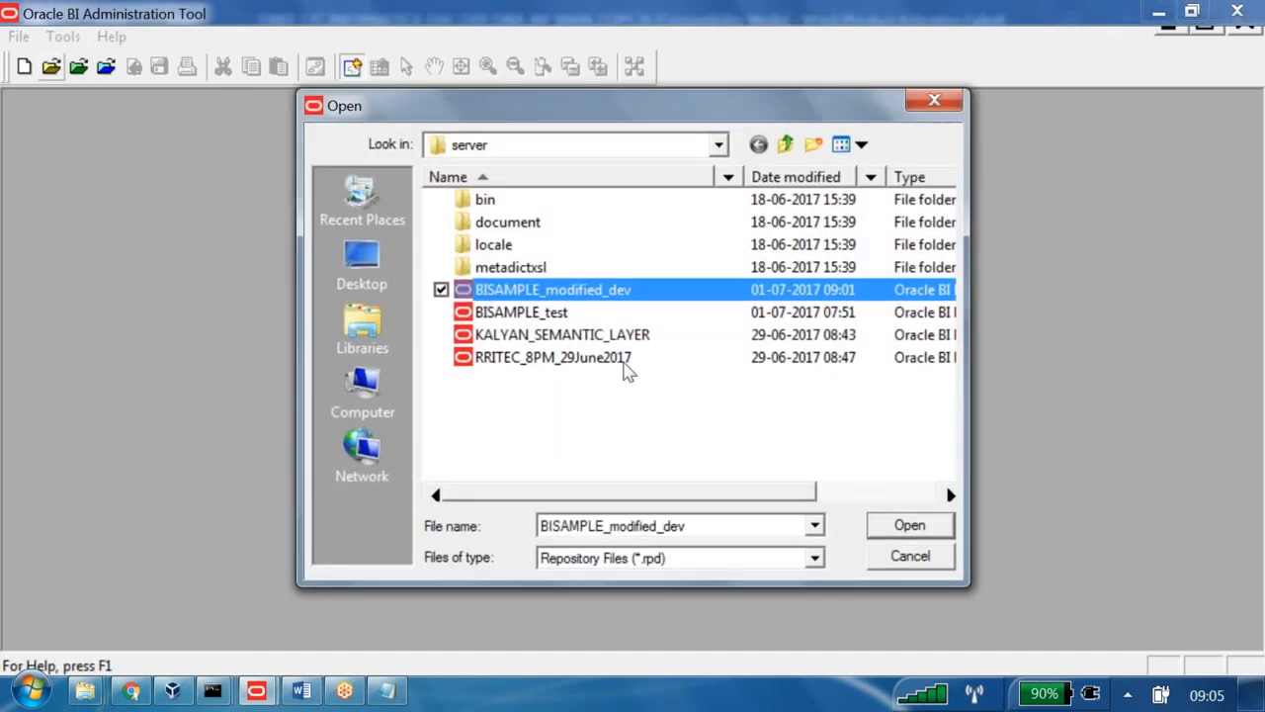
pyautogui.press('Return')
pyautogui.write('Admin1234')
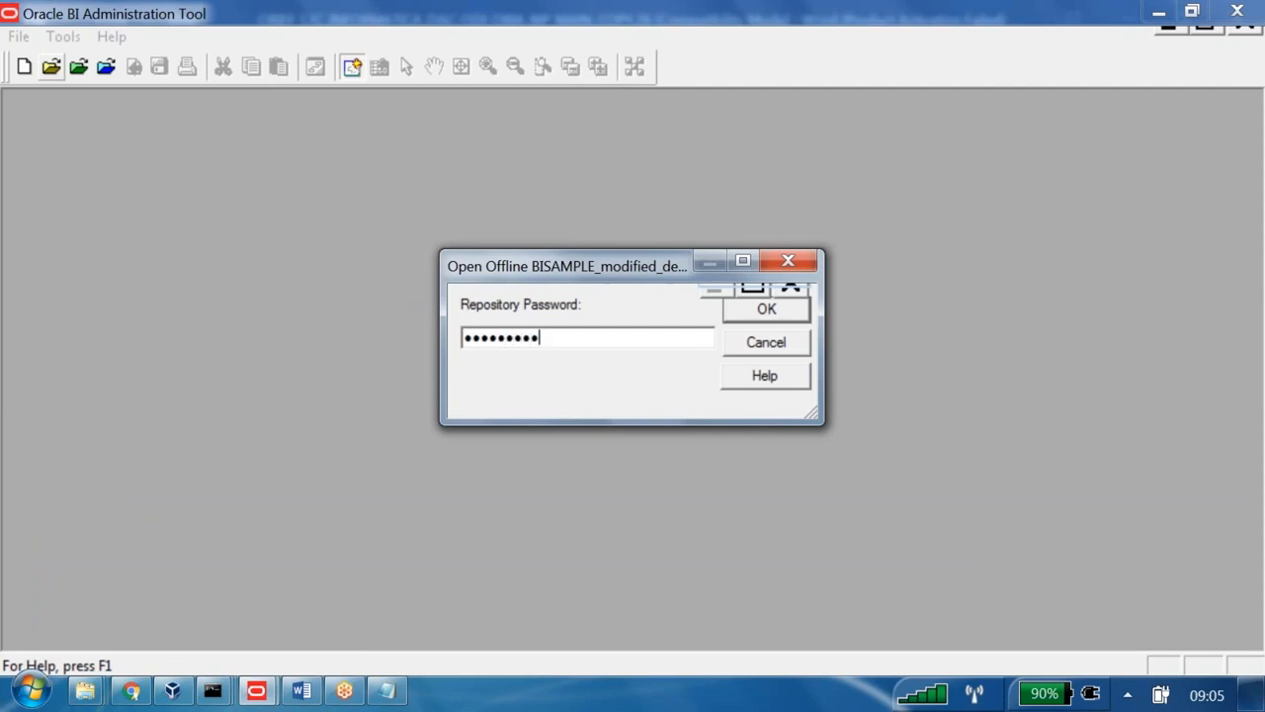
pyautogui.press('Return')
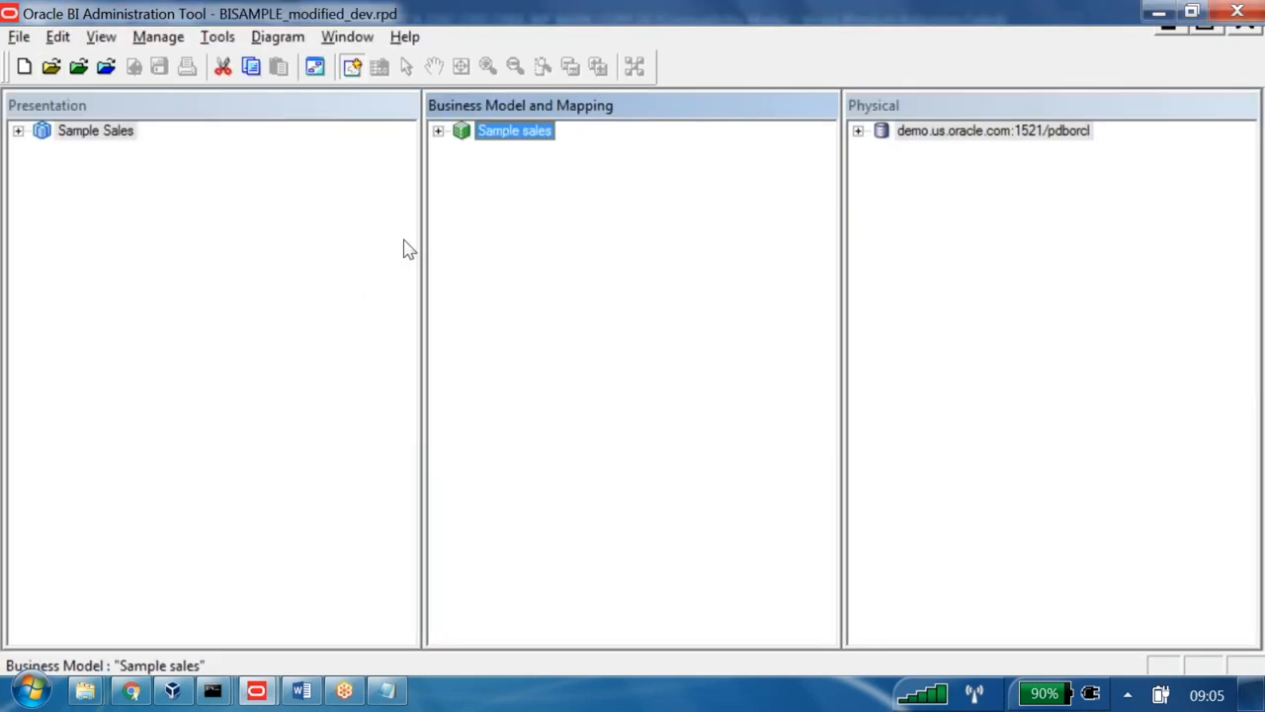
# - Expand Sample sales and F1 revenue and select the abcd1 column, then return to the Word notes
pyautogui.press('Right')
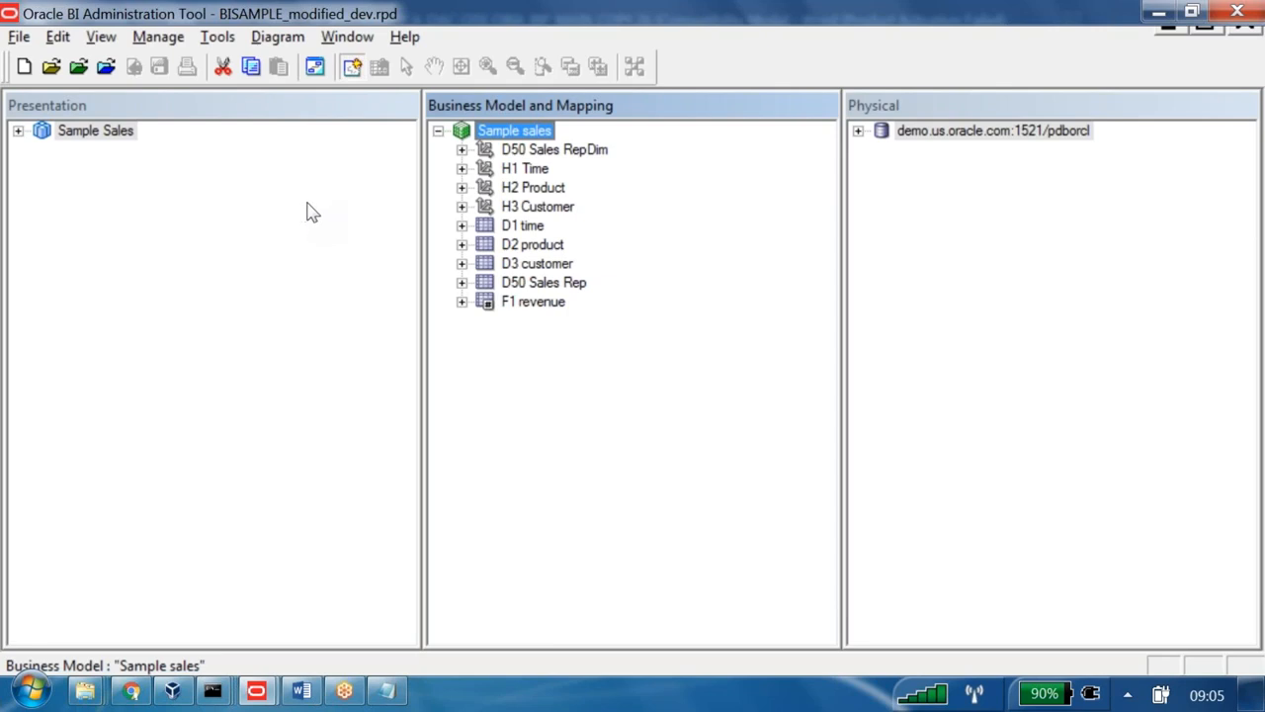
pyautogui.click(461, 301)
pyautogui.click(543, 416)
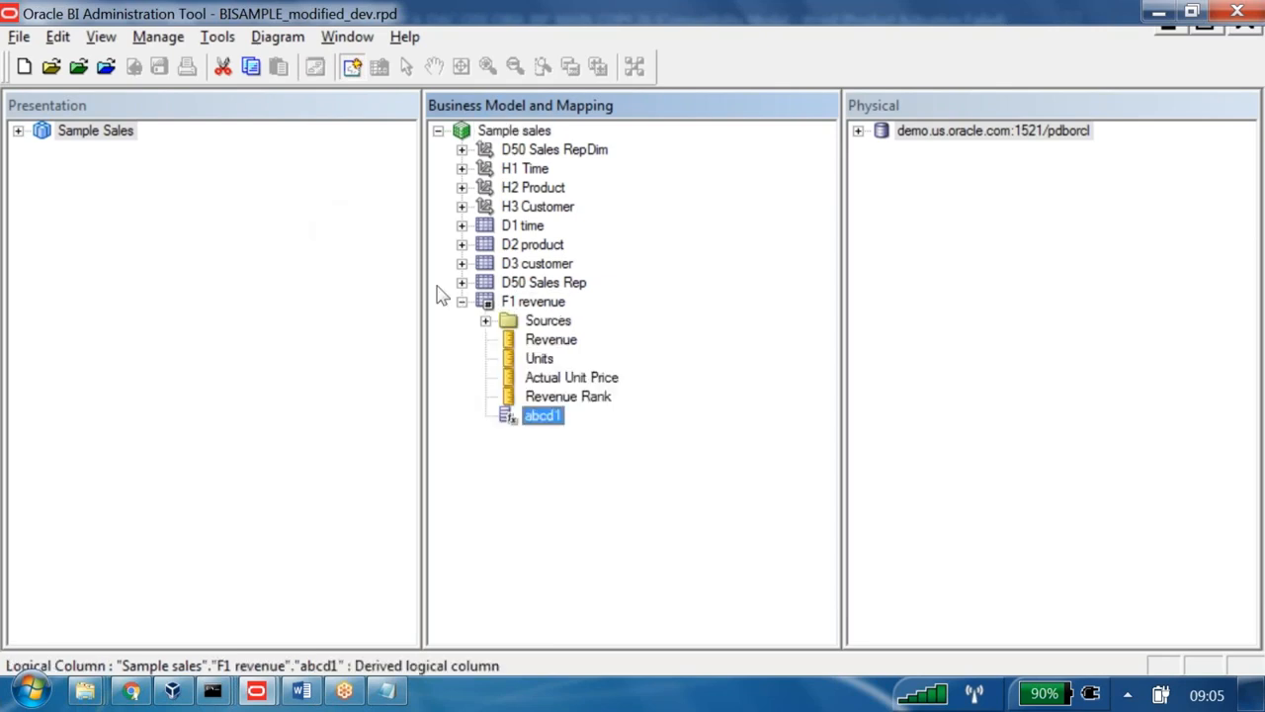
pyautogui.hotkey('alt', 'Tab')
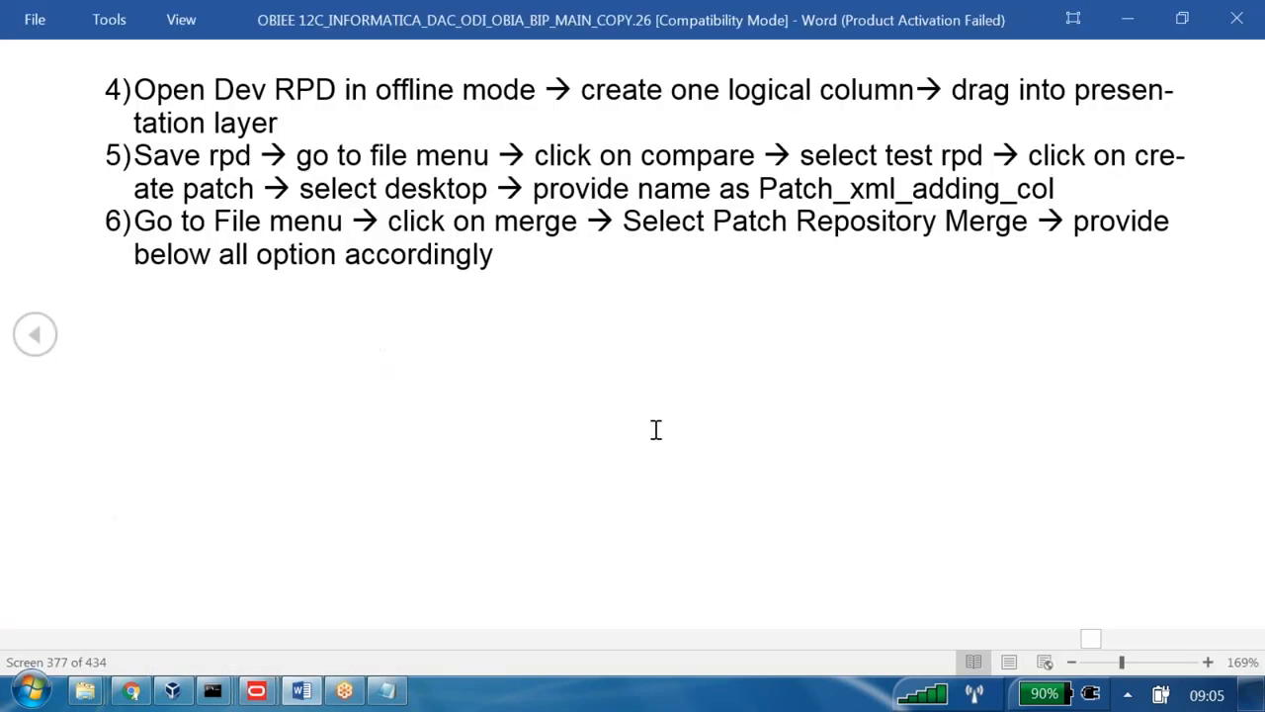
# - Drag abcd1 from F1 revenue into the Base Facts table under Sample Sales
pyautogui.moveTo(581, 91); pyautogui.dragTo(856, 108)
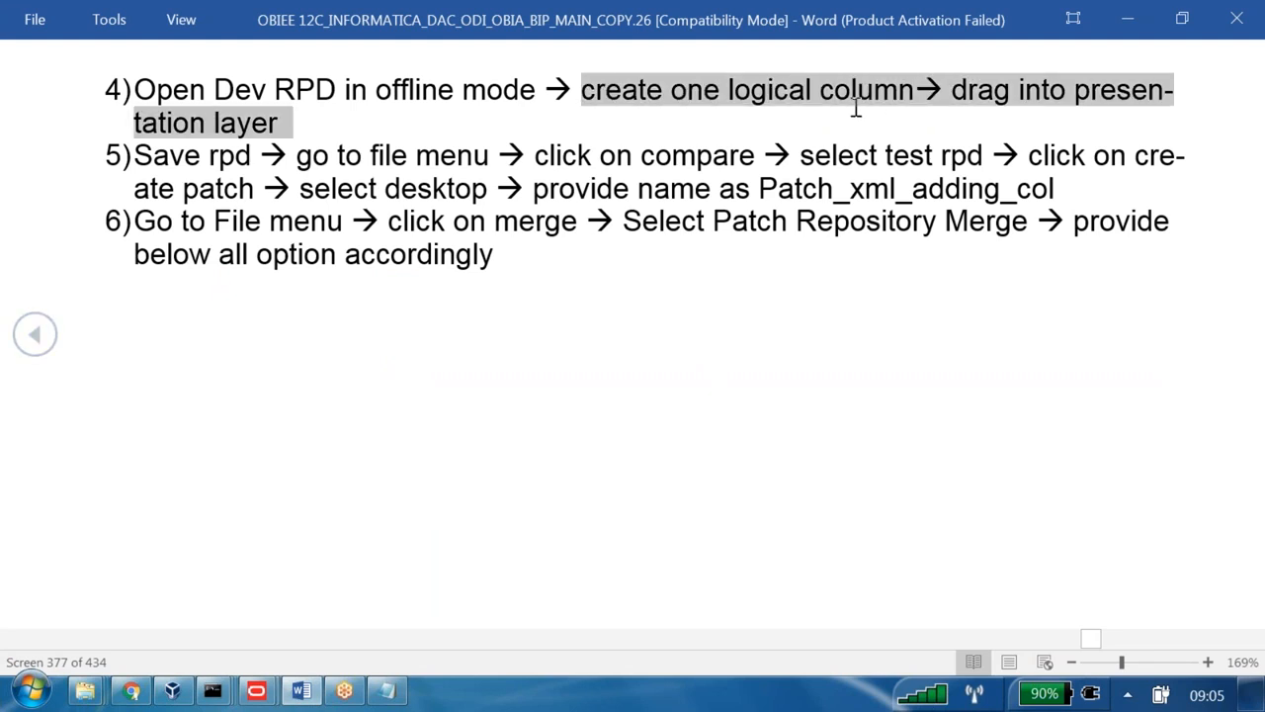
pyautogui.hotkey('alt', 'Tab')
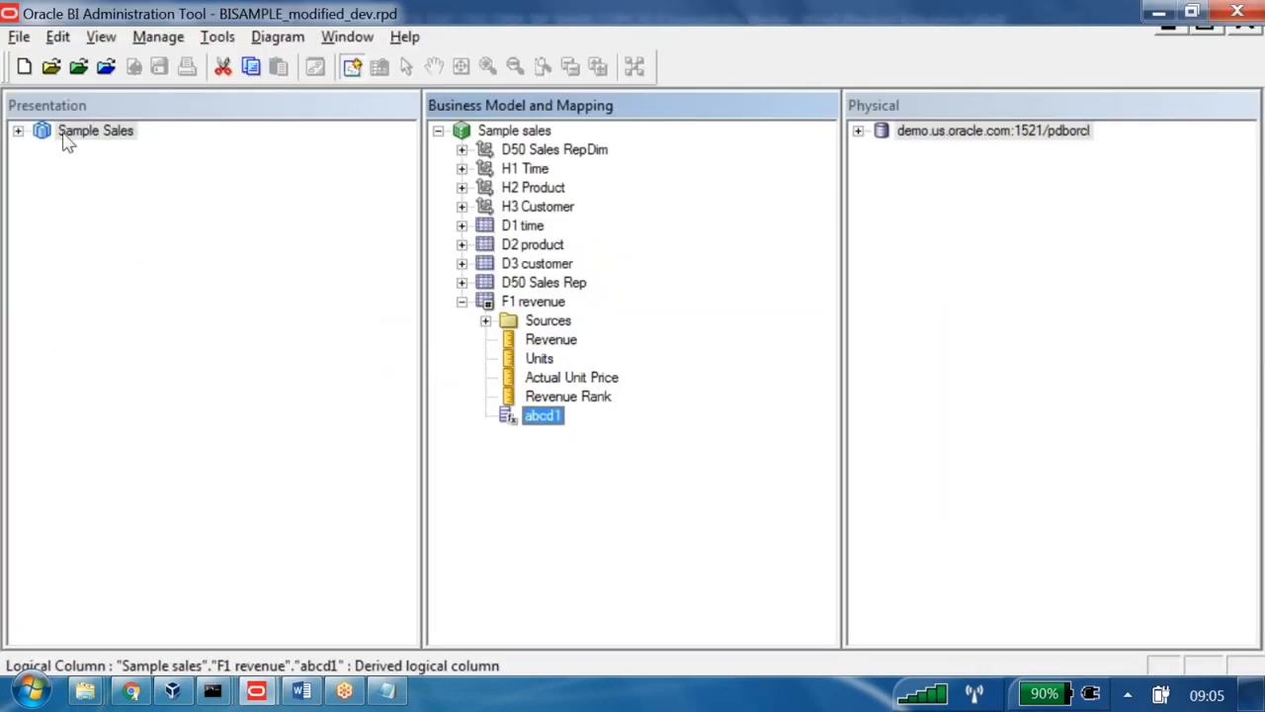
pyautogui.click(17, 131)
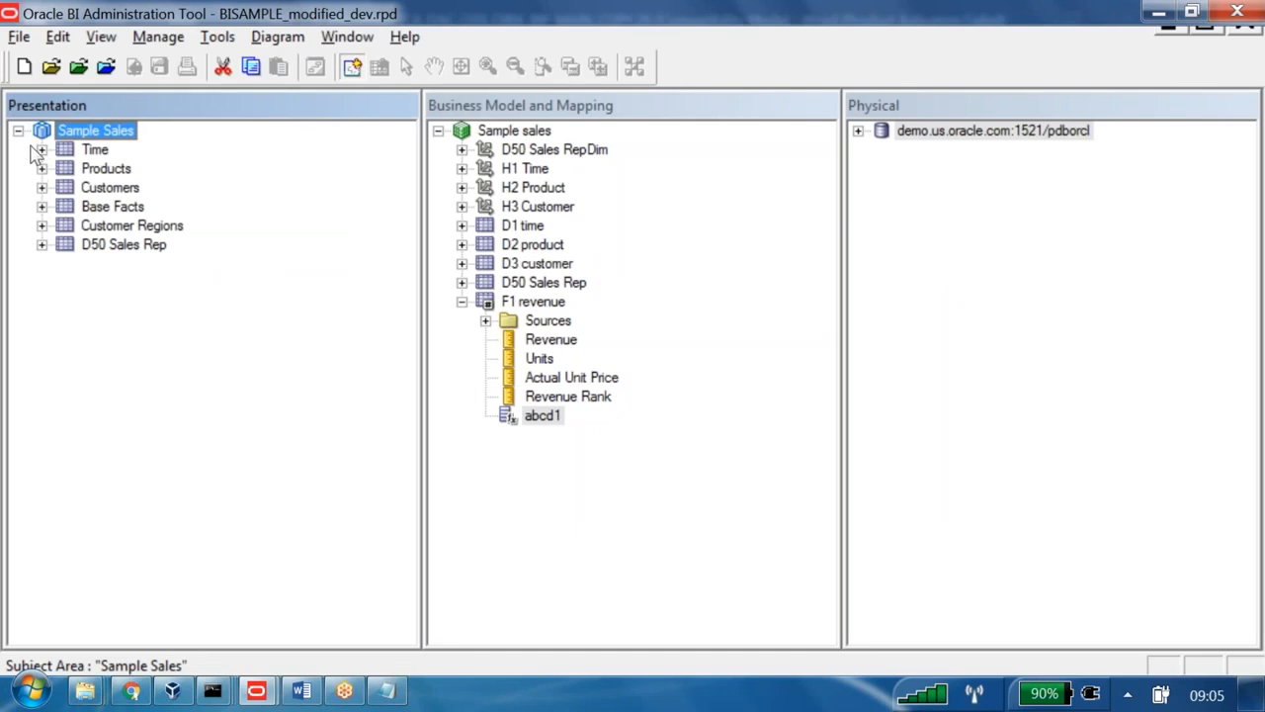
pyautogui.click(41, 206)
pyautogui.moveTo(542, 416); pyautogui.dragTo(110, 208)
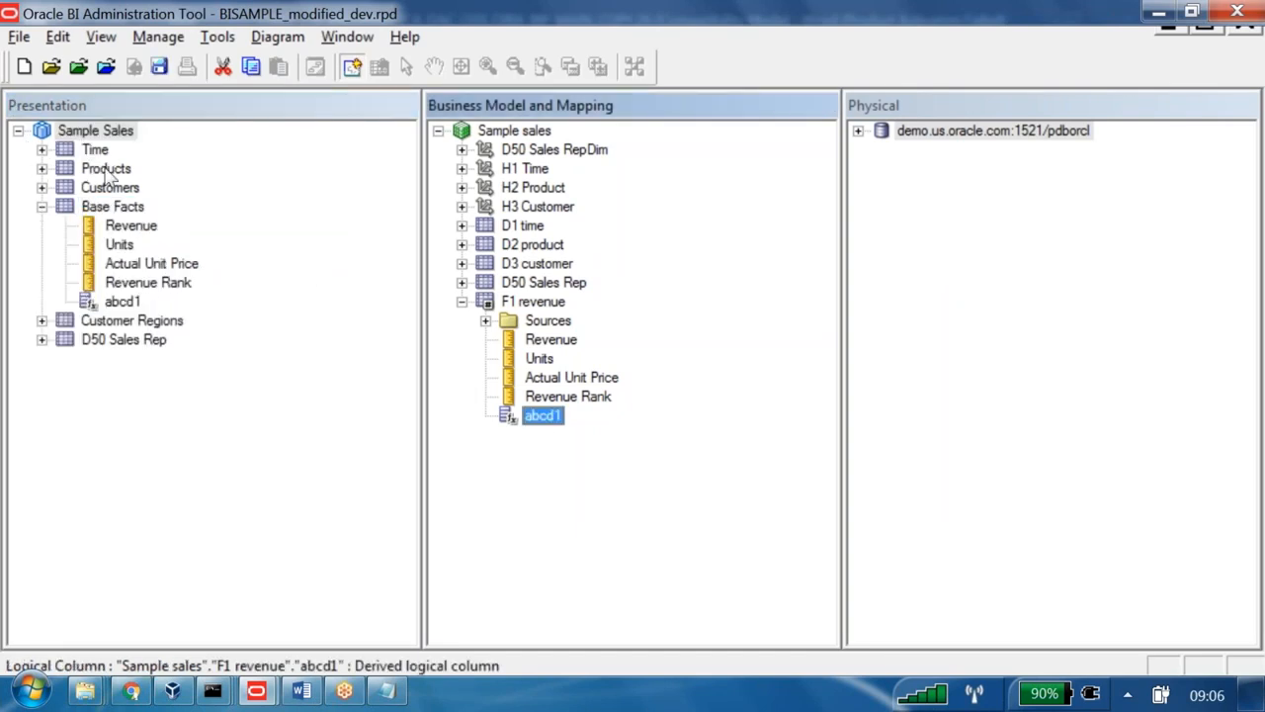
# - Check the notes, then save the dev repository
pyautogui.hotkey('alt', 'Tab')
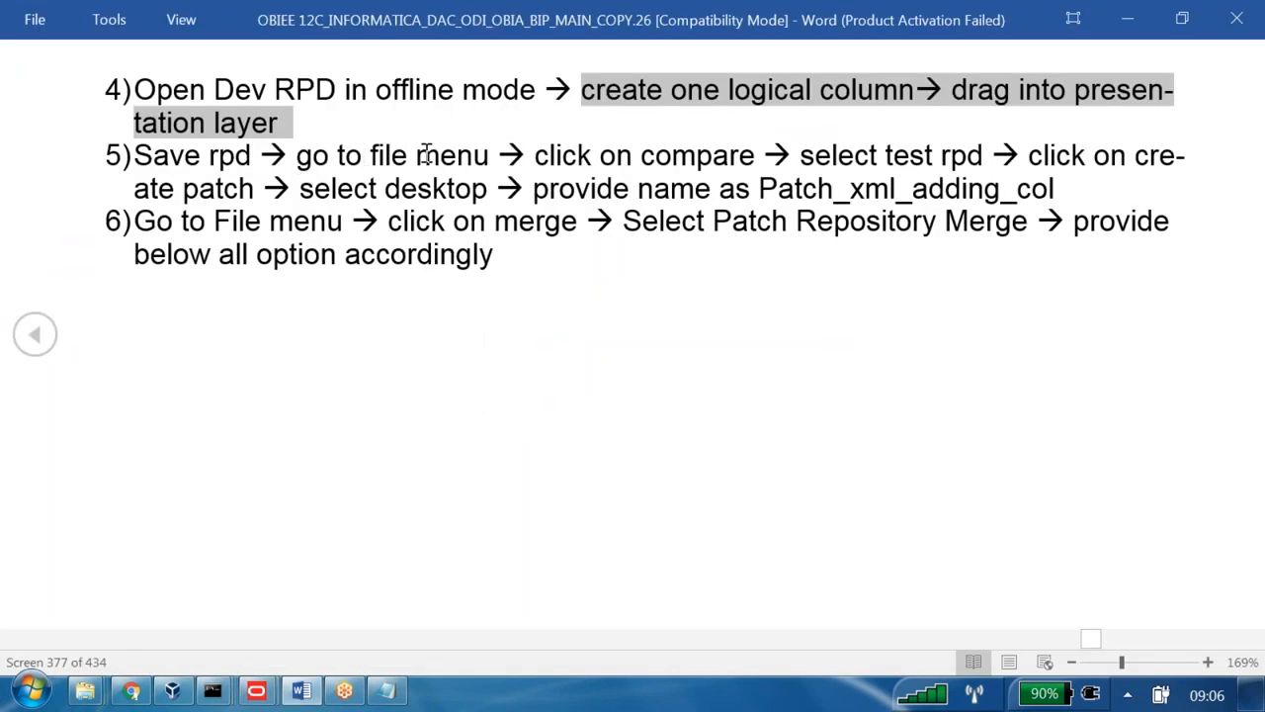
pyautogui.hotkey('alt', 'Tab')
pyautogui.click(158, 66)
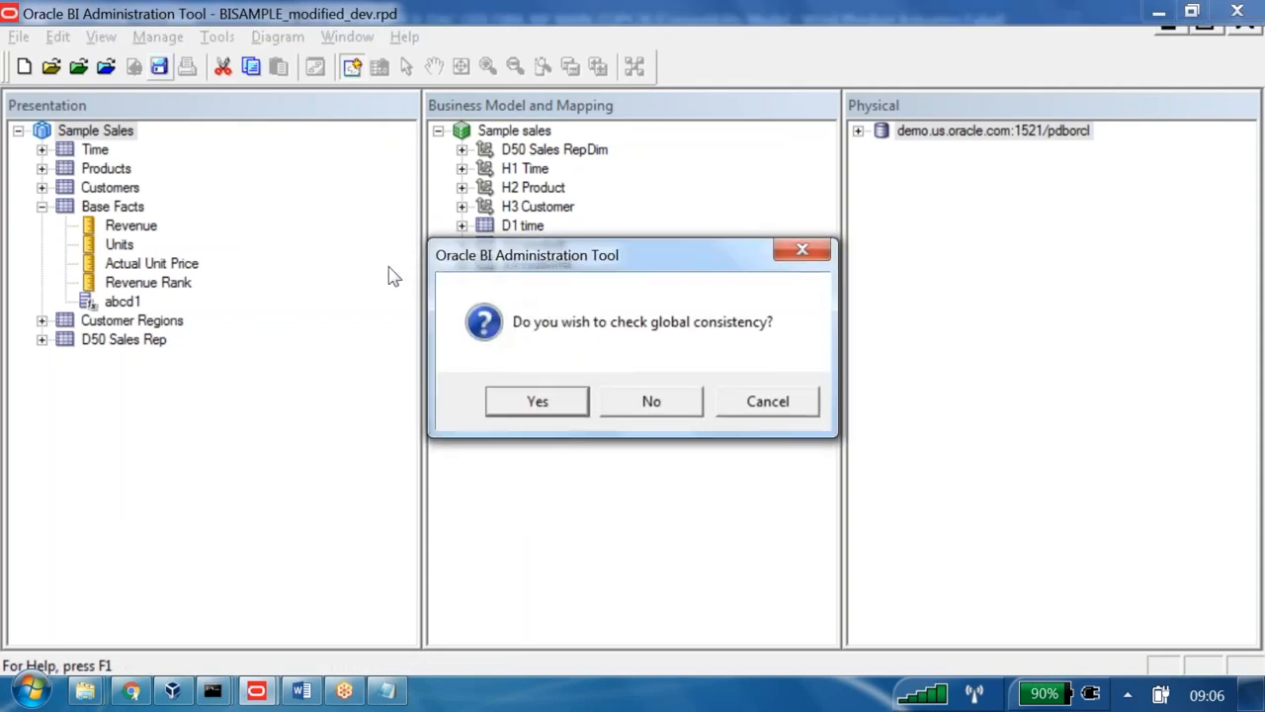
# - Run the global consistency check on save, then start File > Compare
pyautogui.press('Return')
pyautogui.press('Return')
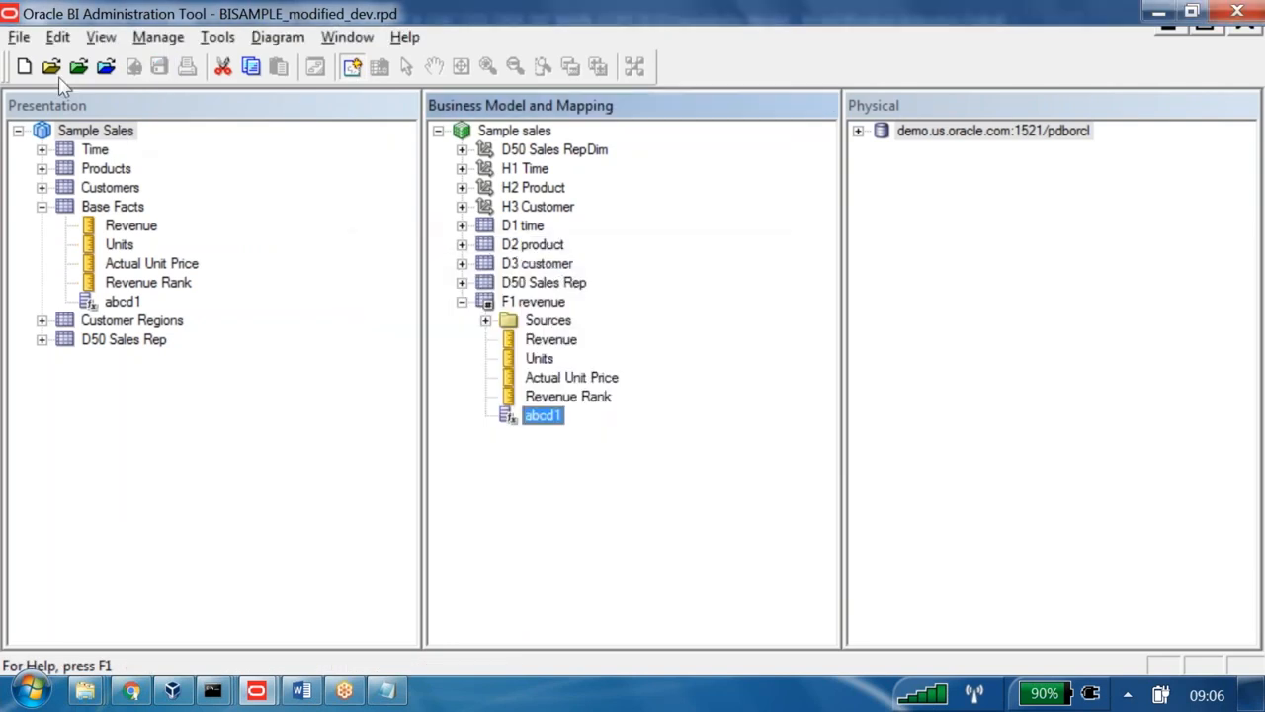
pyautogui.click(19, 36)
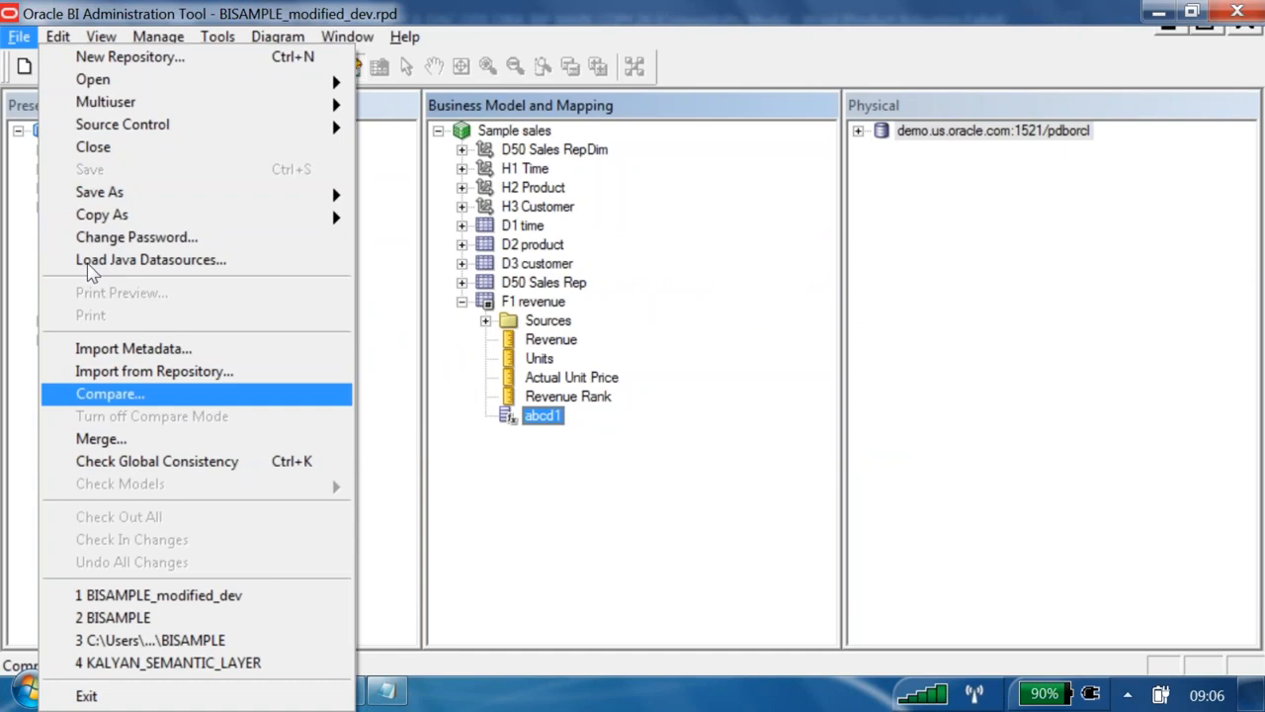
pyautogui.press('Return')
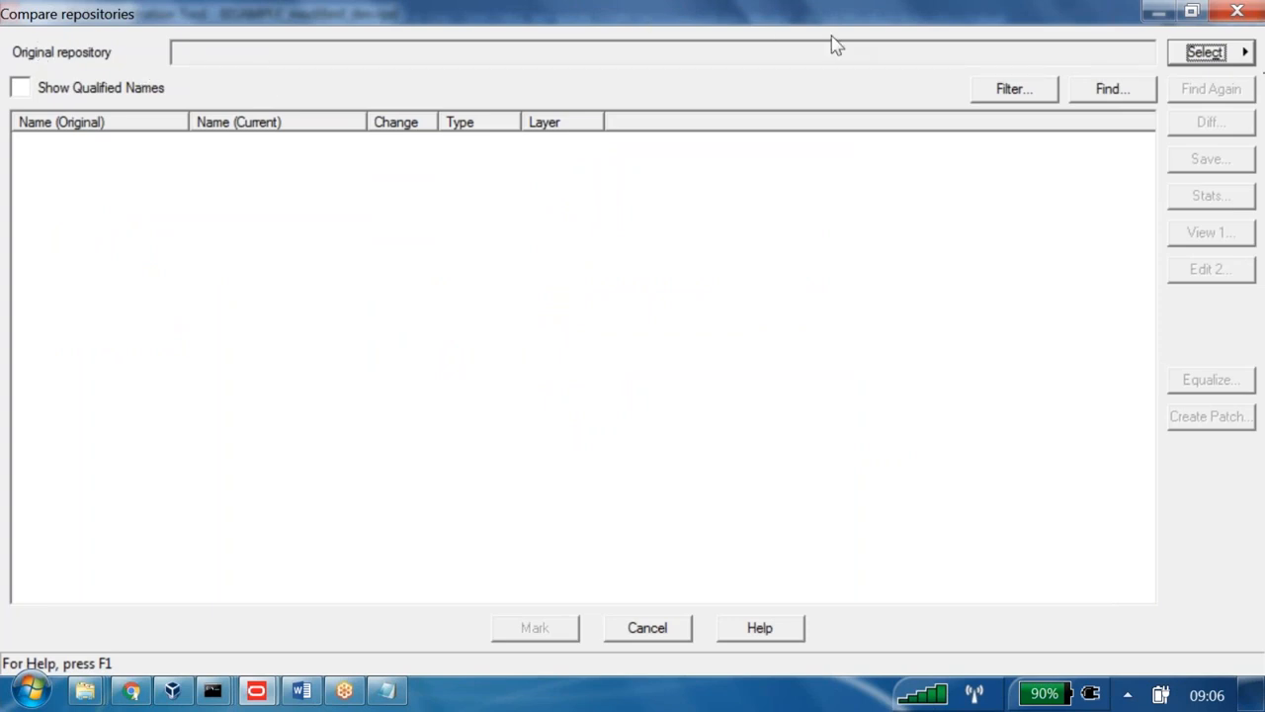
pyautogui.press('space')
# - Select BISAMPLE_test.rpd as the original repository and enter its password
pyautogui.press('Down')
pyautogui.press('Return')
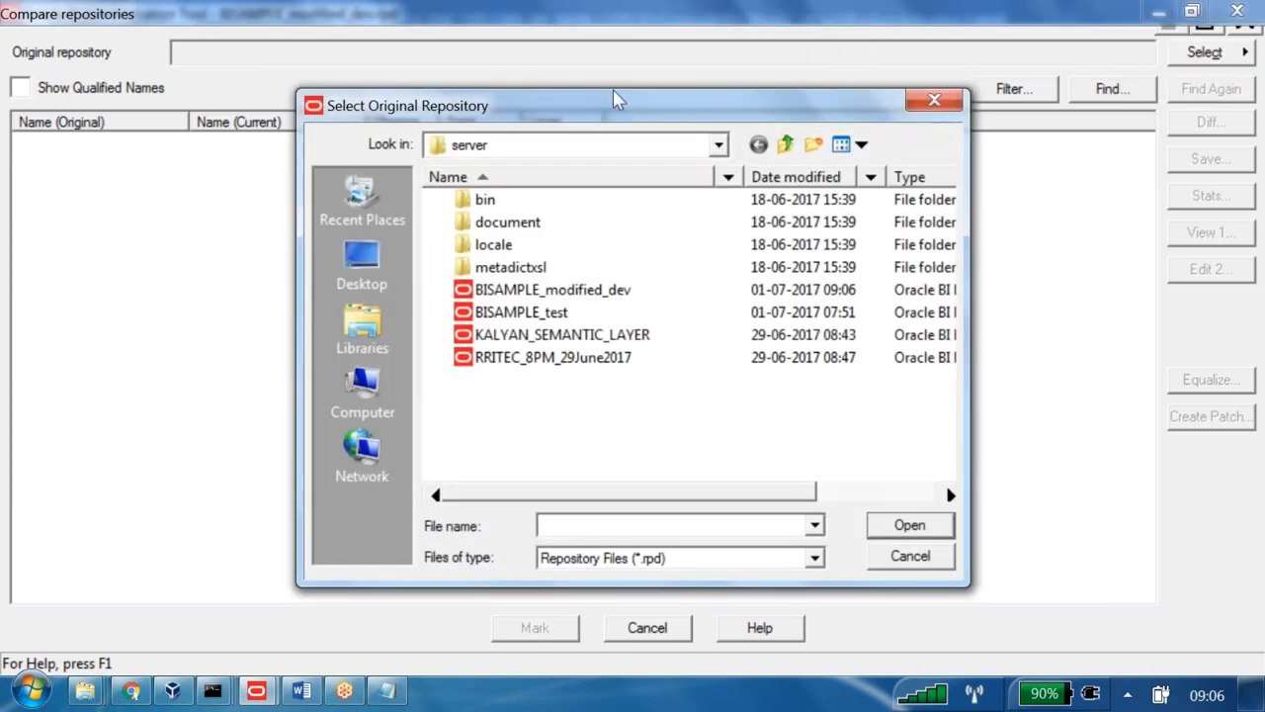
pyautogui.click(551, 312)
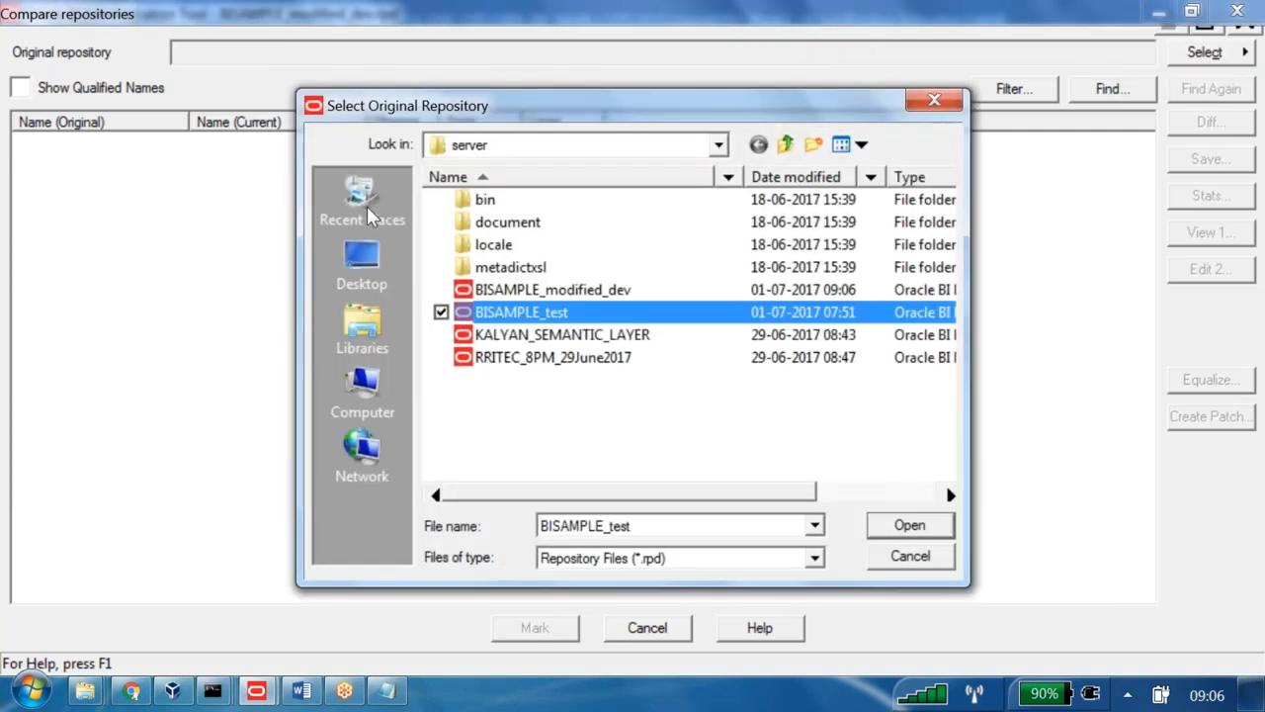
pyautogui.click(921, 528)
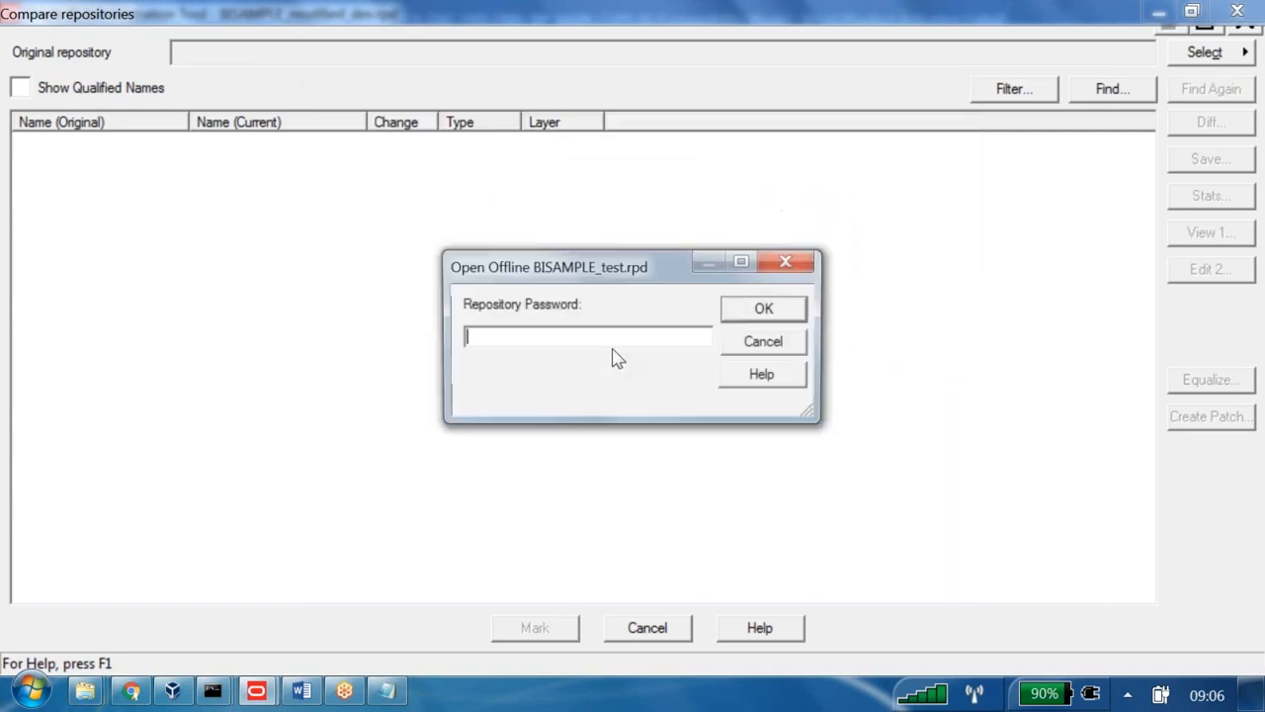
pyautogui.write('Admin123')
pyautogui.press('Return')
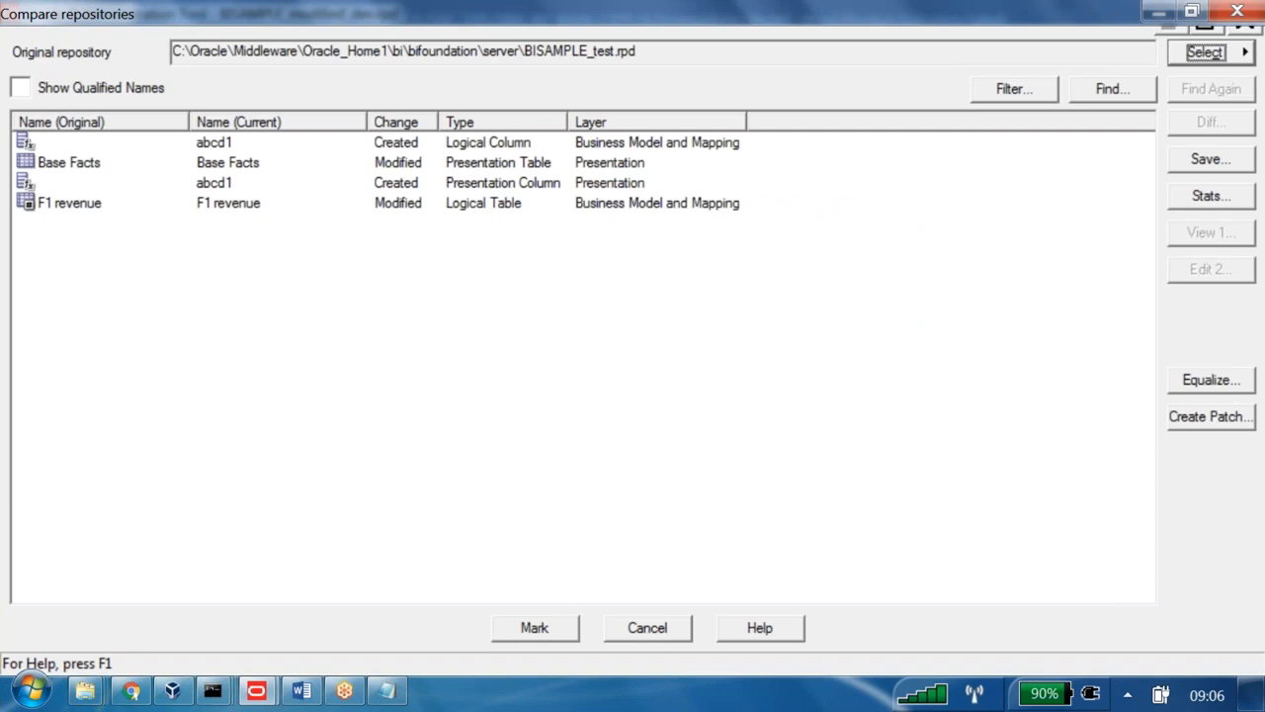
# - Review the four differences: abcd1 created twice, Base Facts and F1 revenue modified
pyautogui.click(51, 142)
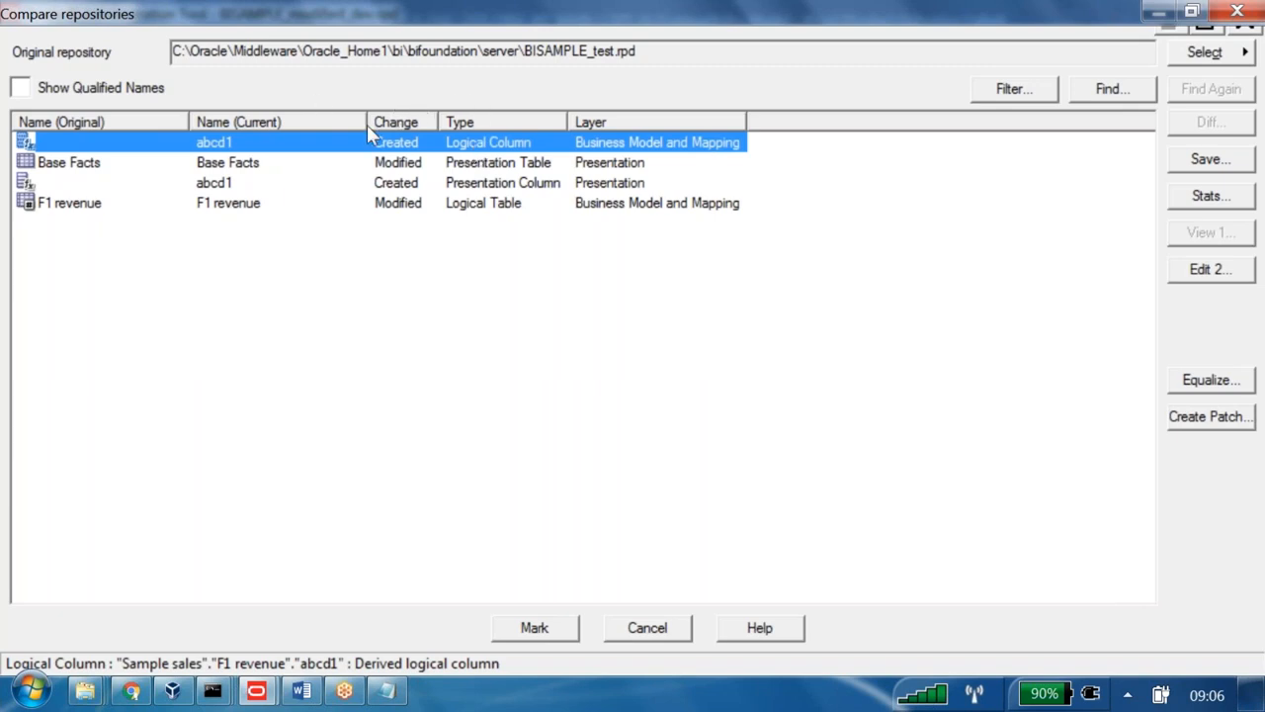
pyautogui.click(189, 183)
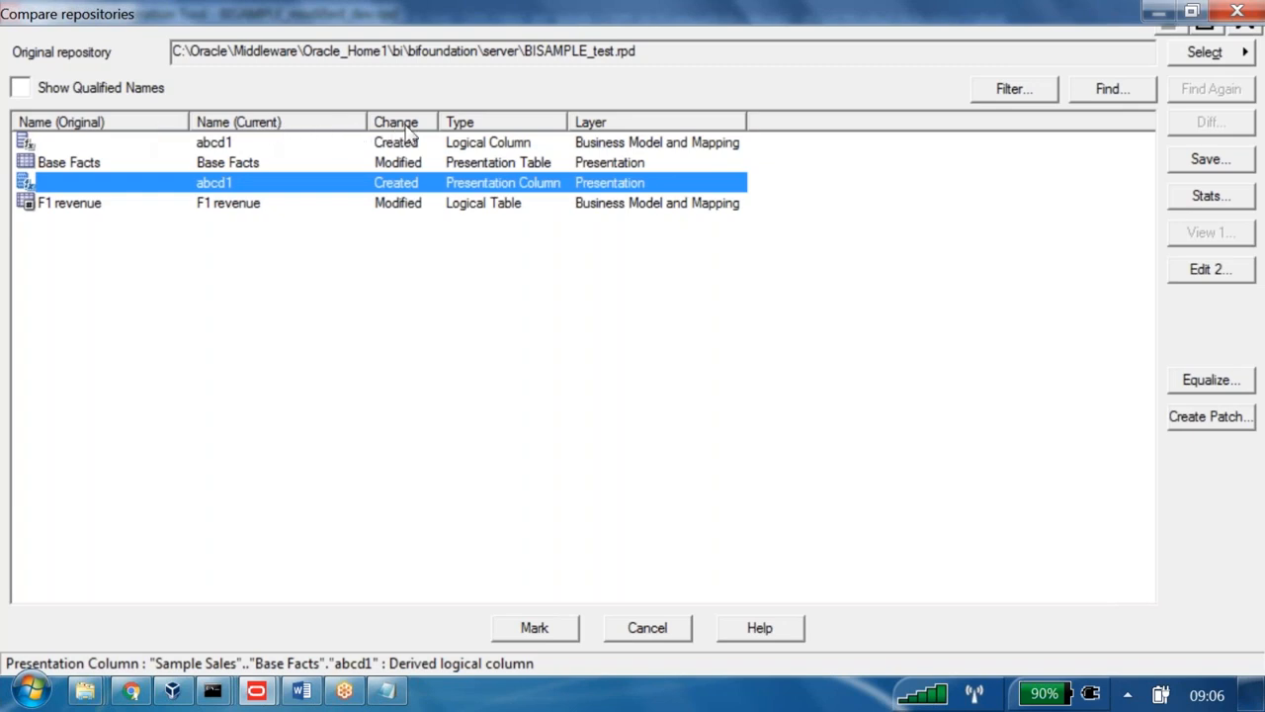
pyautogui.press('Up')
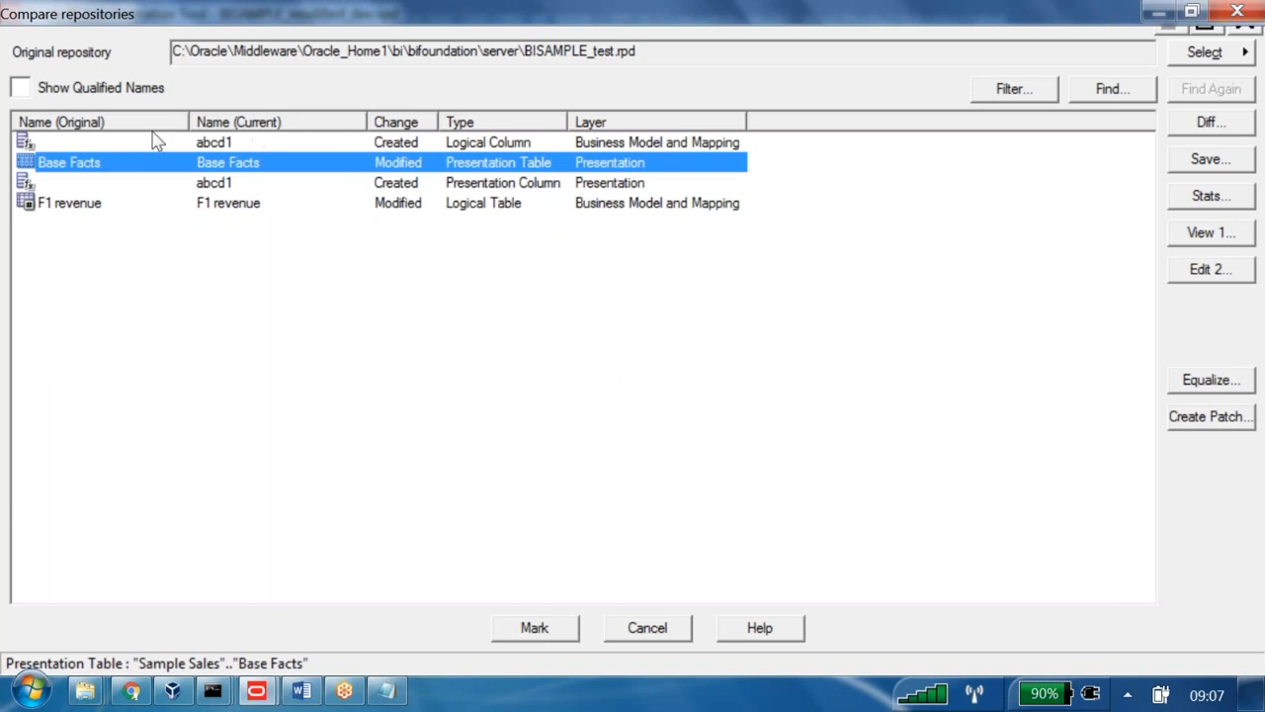
pyautogui.press('Down')
pyautogui.press('Down')
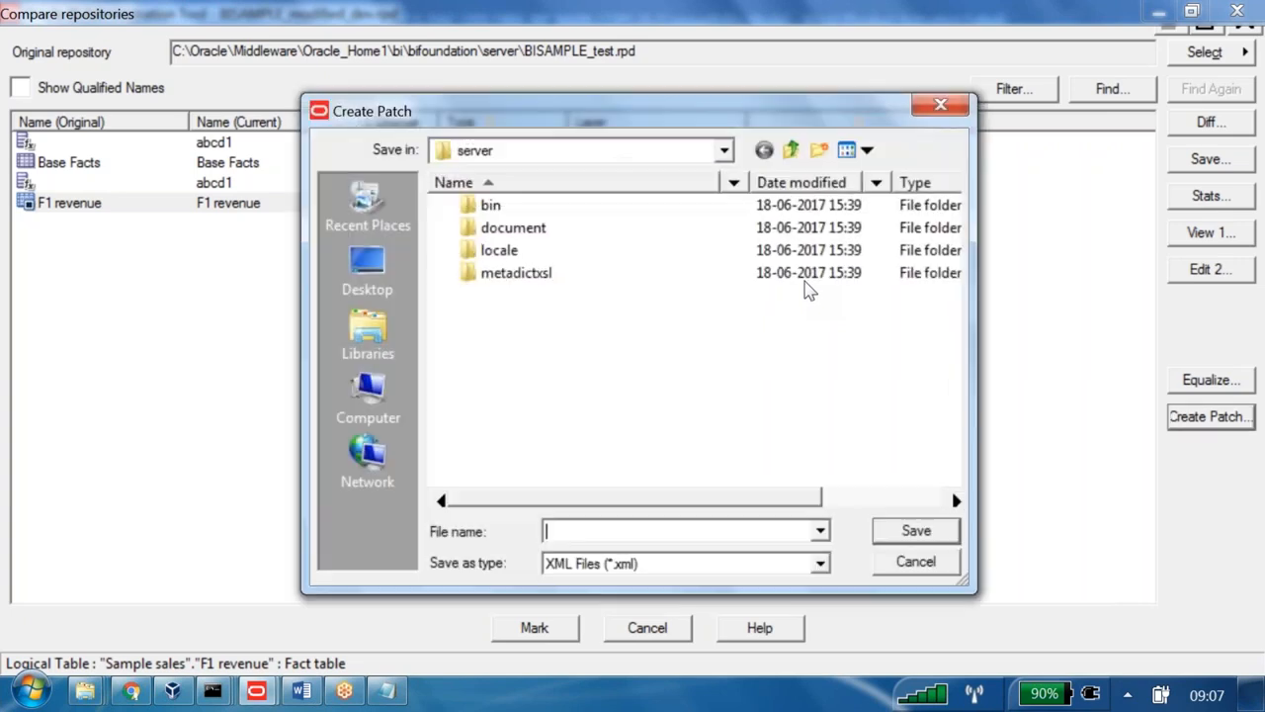
# - Save the patch to the Desktop as Patch_rpd_01_july_2017
pyautogui.click(367, 265)
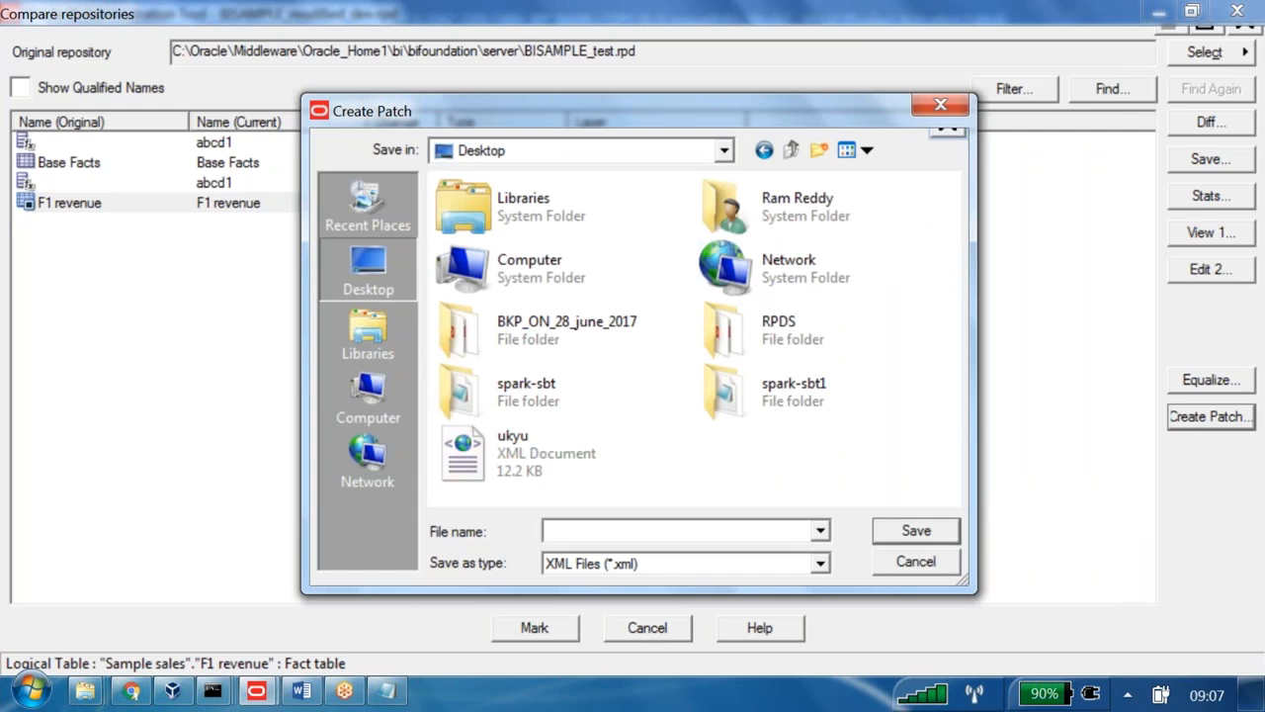
pyautogui.write('Patch_rpd_01_july')
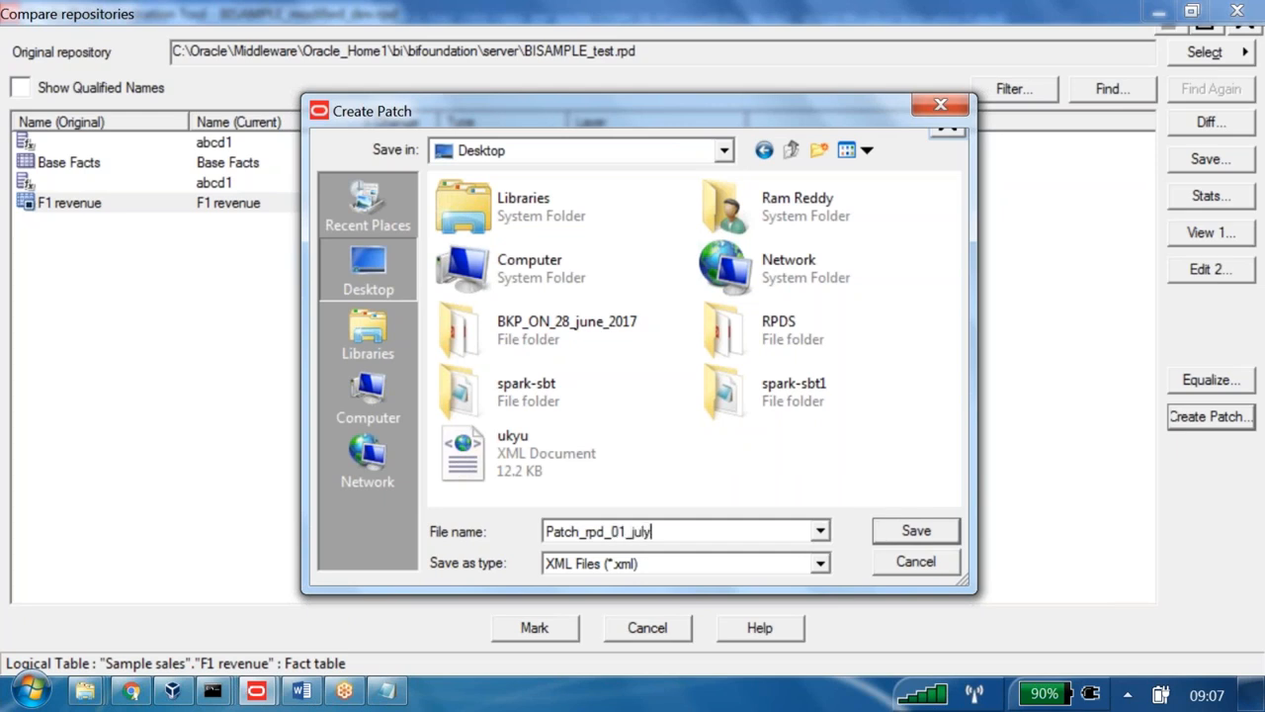
pyautogui.write('_2017')
pyautogui.press('Return')
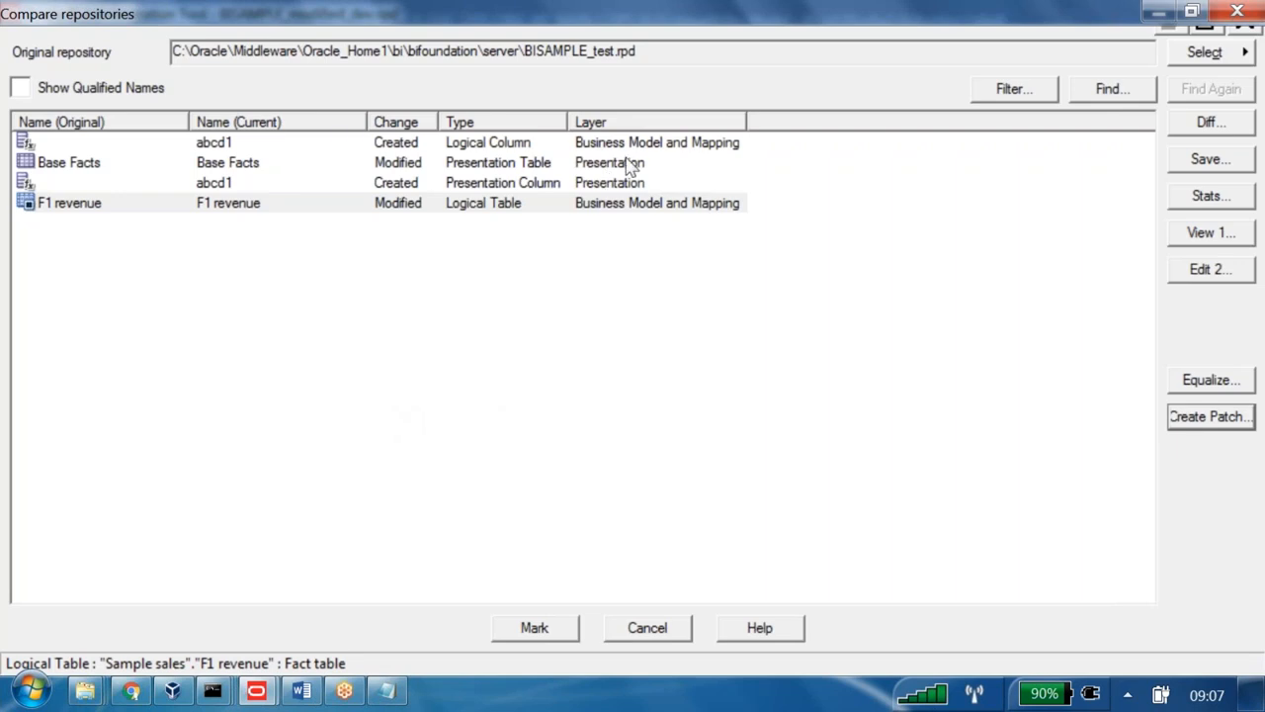
pyautogui.click(315, 692)
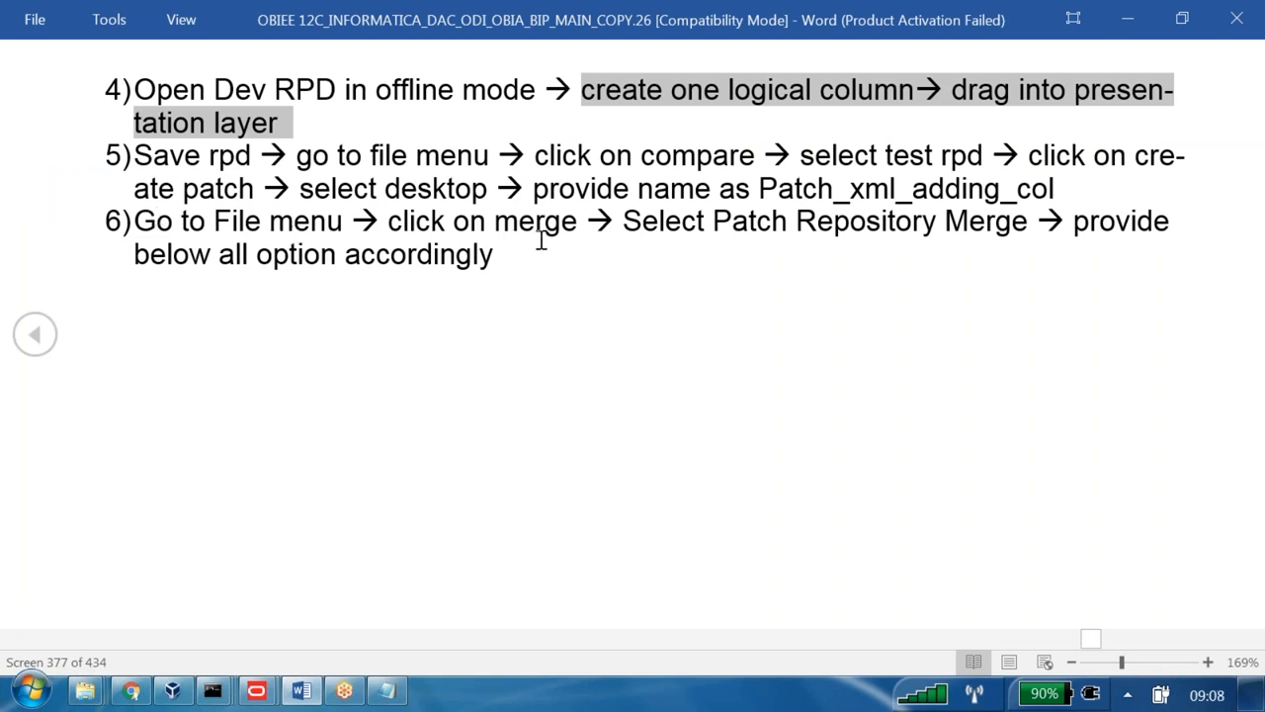
pyautogui.hotkey('alt', 'Tab')
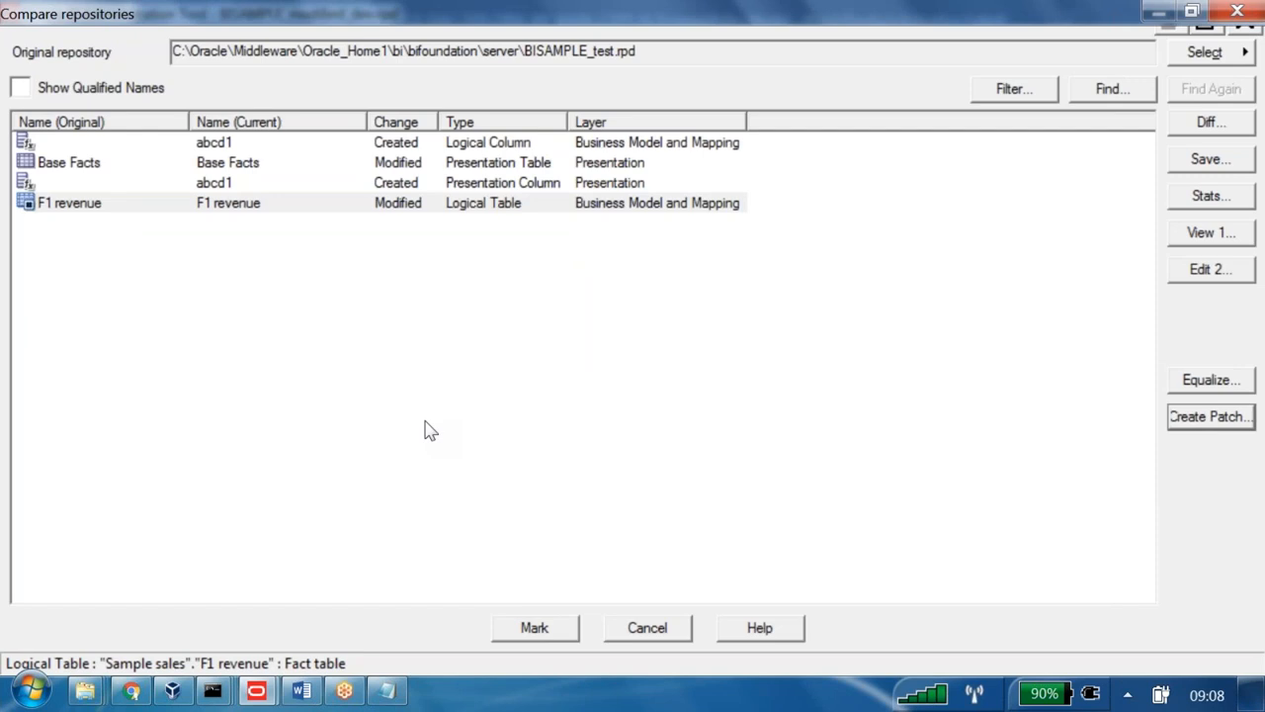
# - Close the comparison window and head to File > Merge
pyautogui.doubleClick(638, 13)
pyautogui.press('Escape')
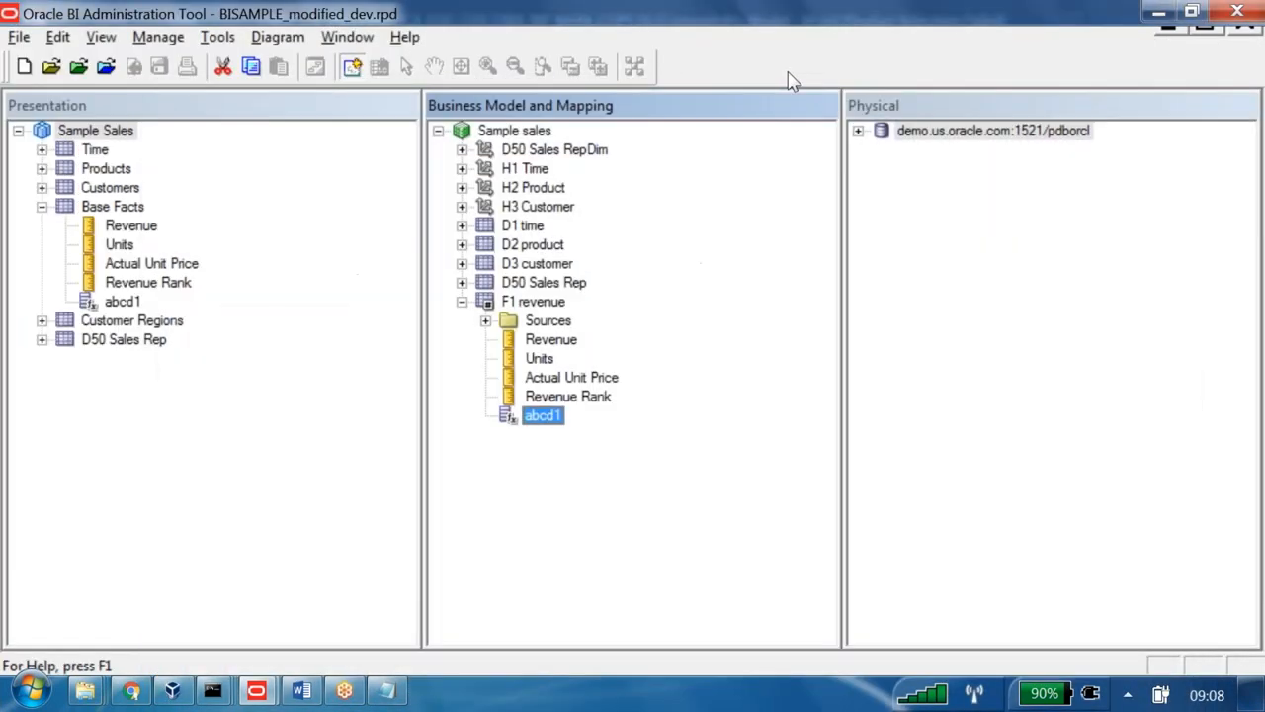
pyautogui.click(18, 37)
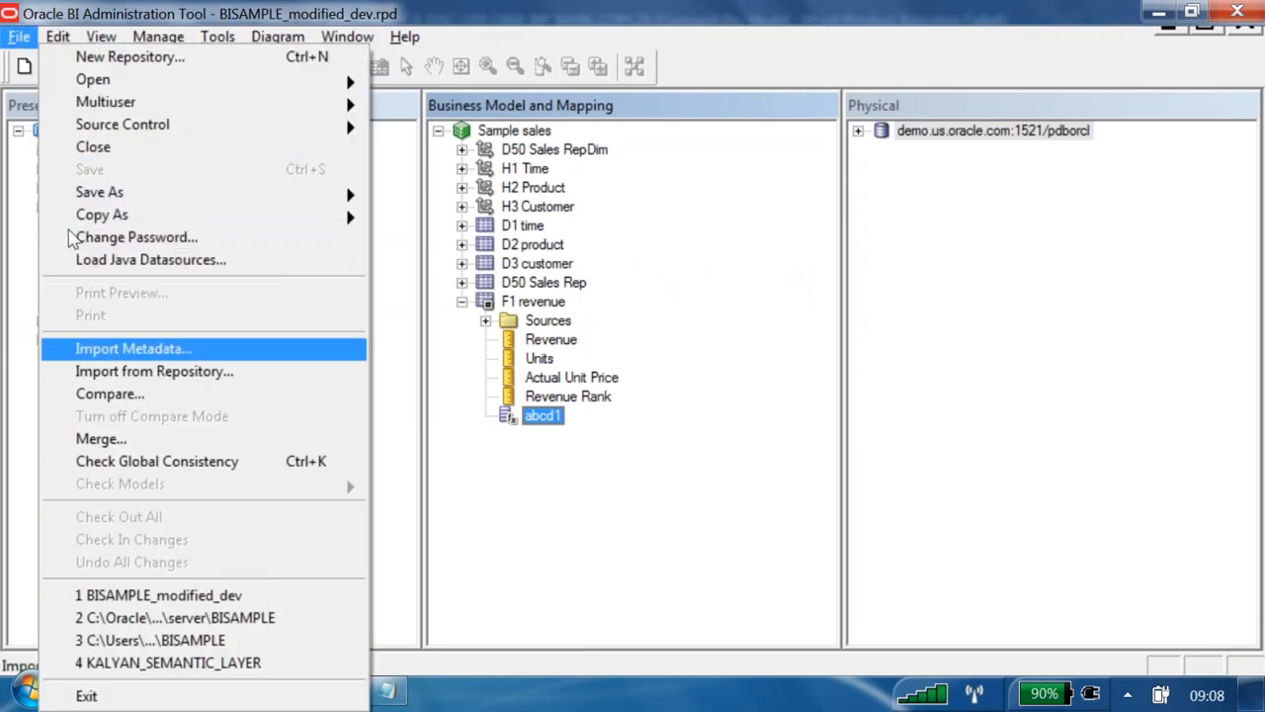
pyautogui.press('Up')
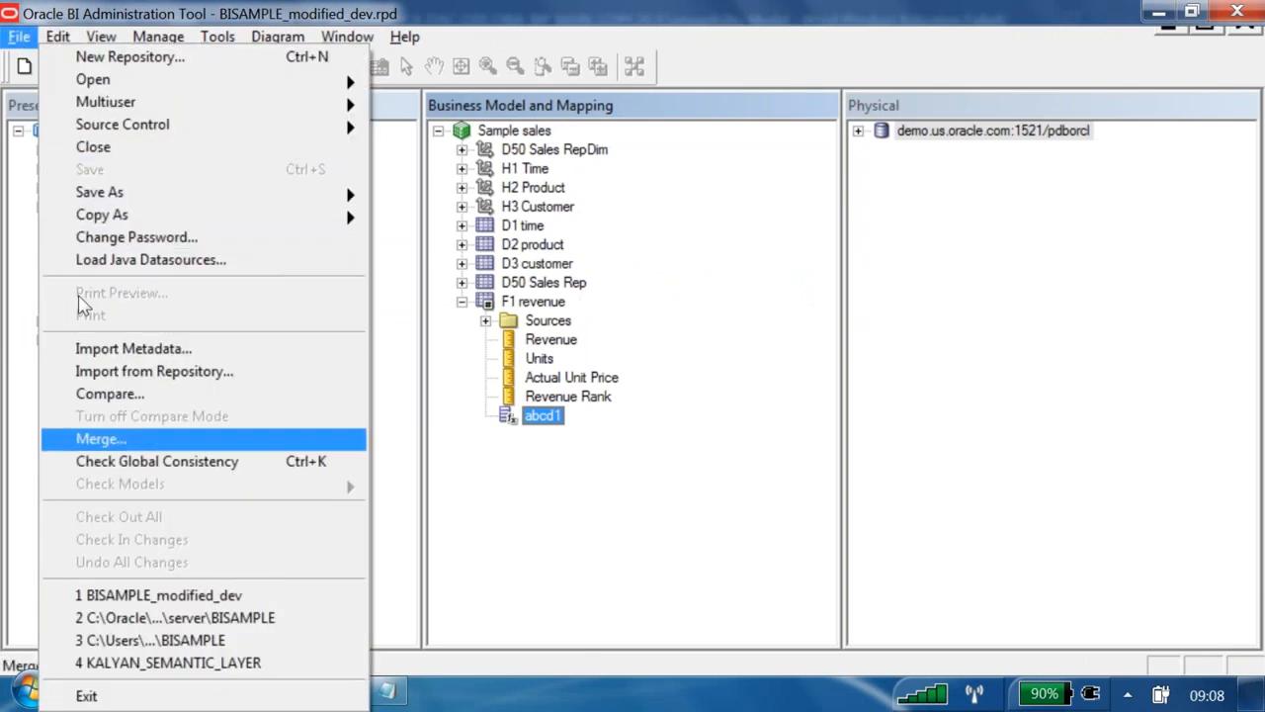
# - Start a Patch Repository Merge with BISAMPLE_test.rpd as the original master repository
pyautogui.click(99, 438)
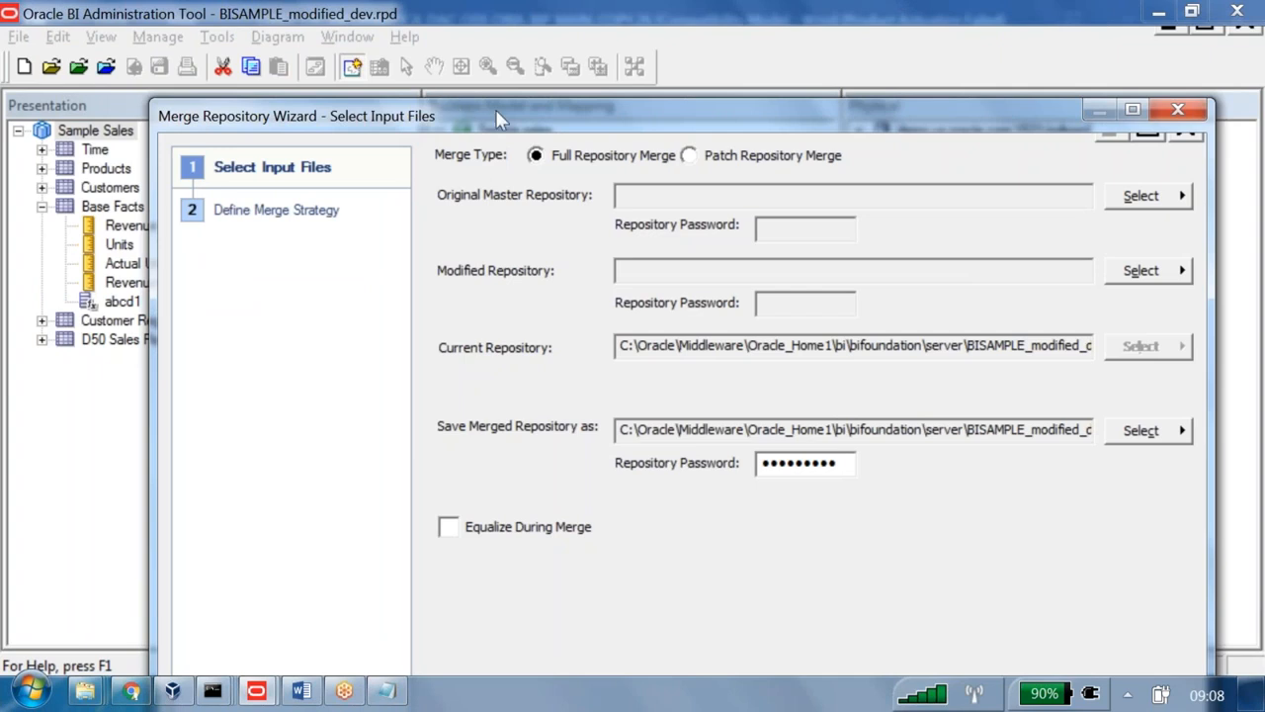
pyautogui.press('Right')
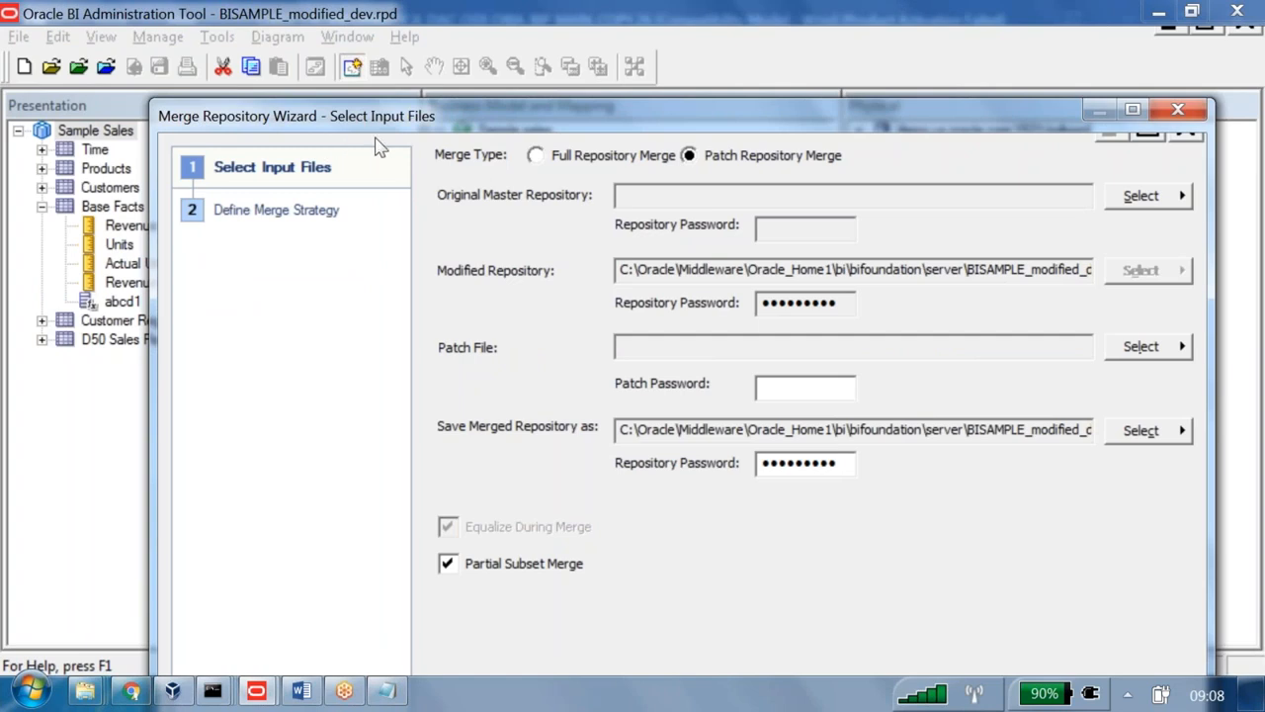
pyautogui.click(1166, 198)
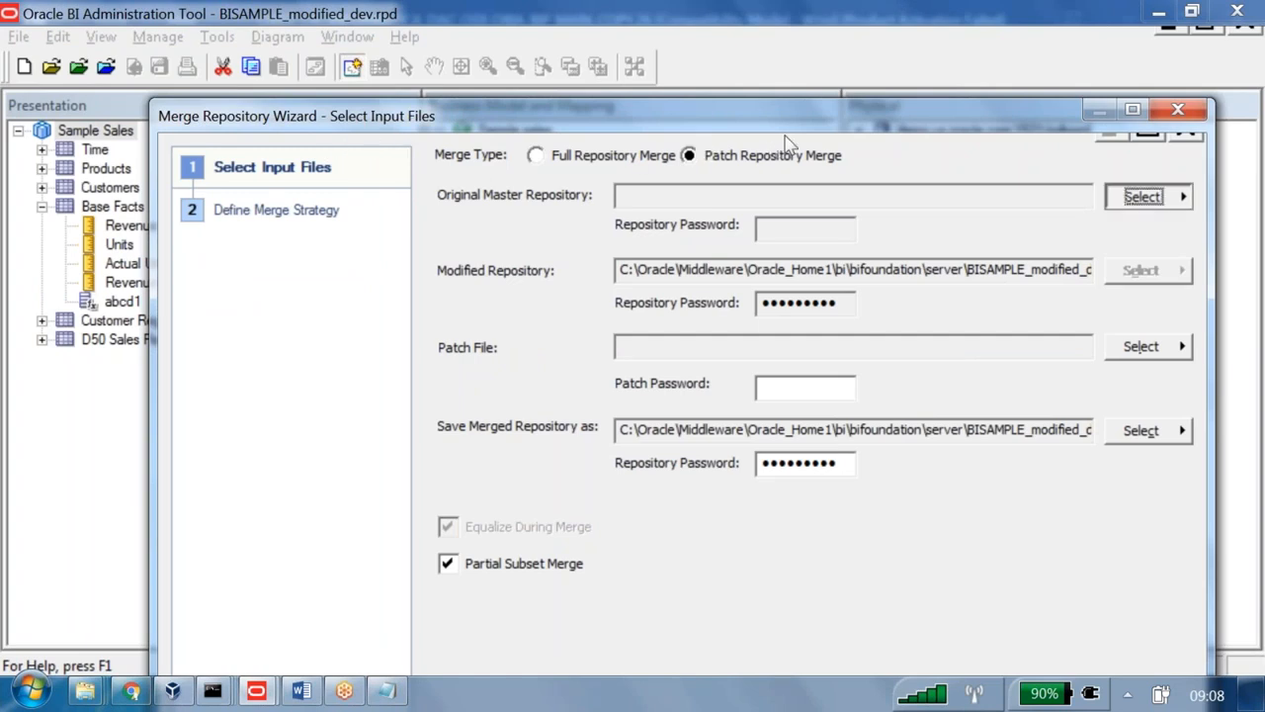
pyautogui.click(1182, 197)
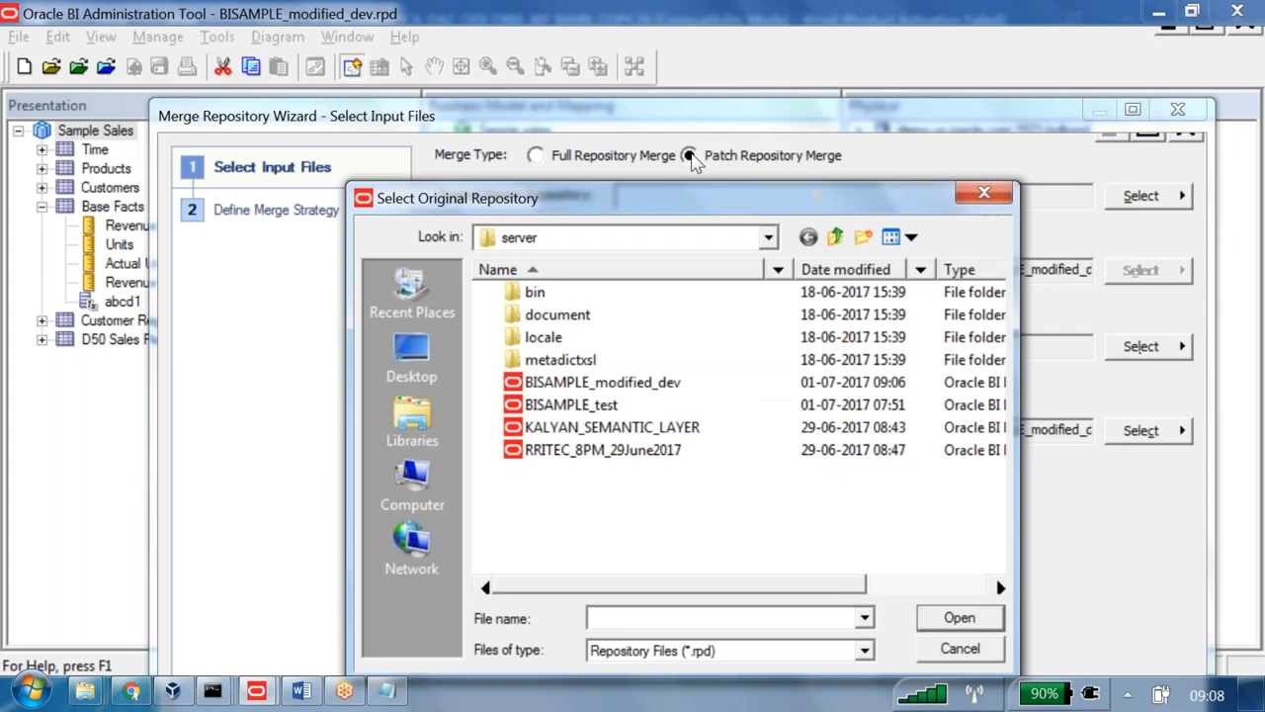
pyautogui.click(571, 404)
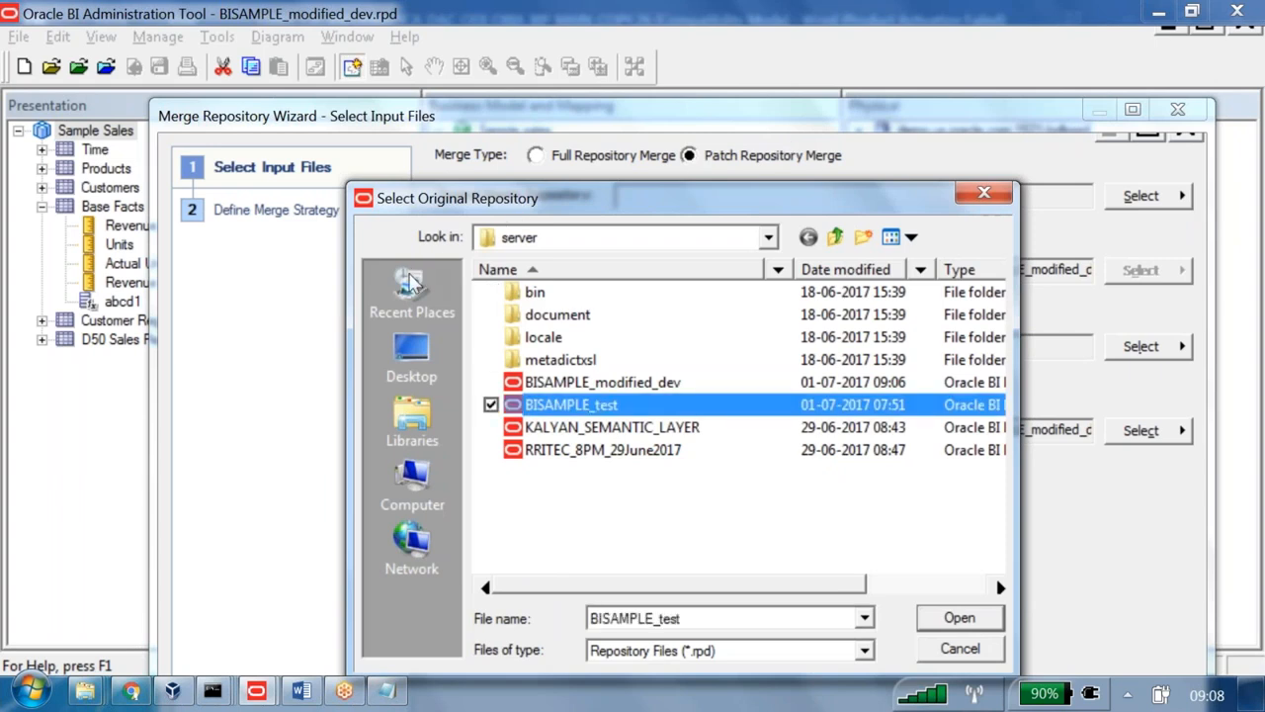
pyautogui.press('Return')
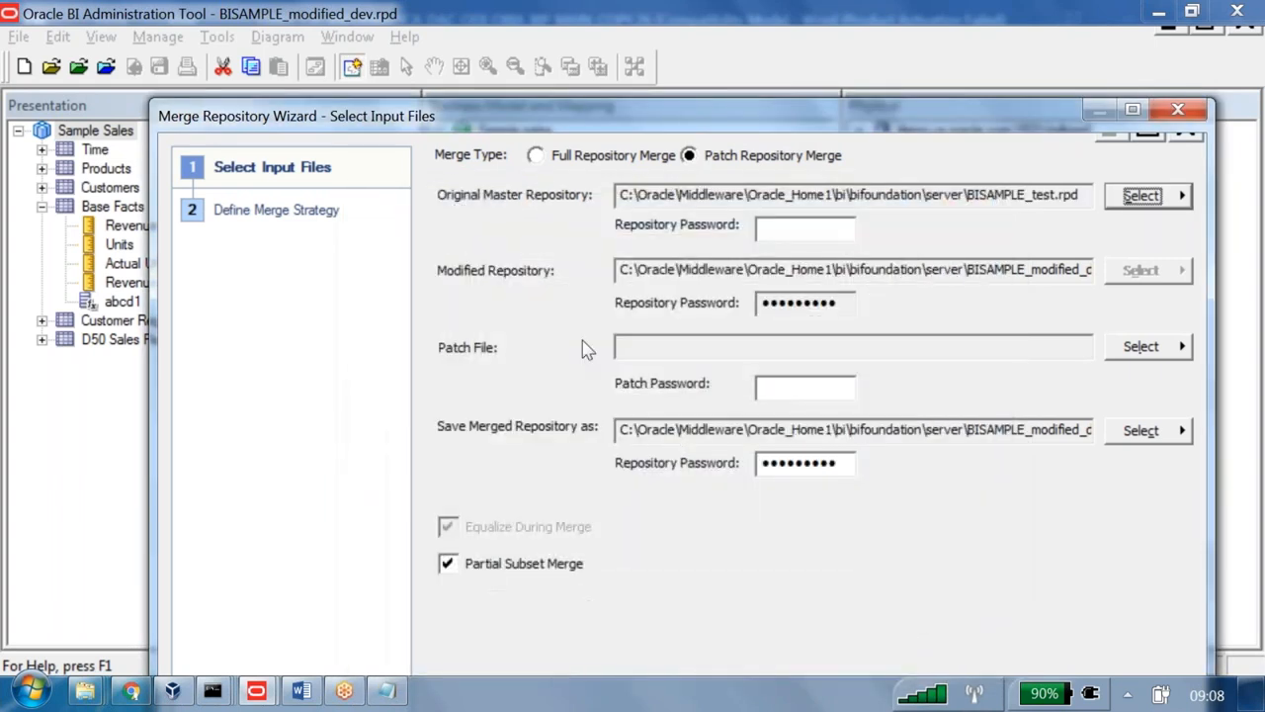
# - Enter the original repository's password
pyautogui.press('Tab')
pyautogui.write('Admin')
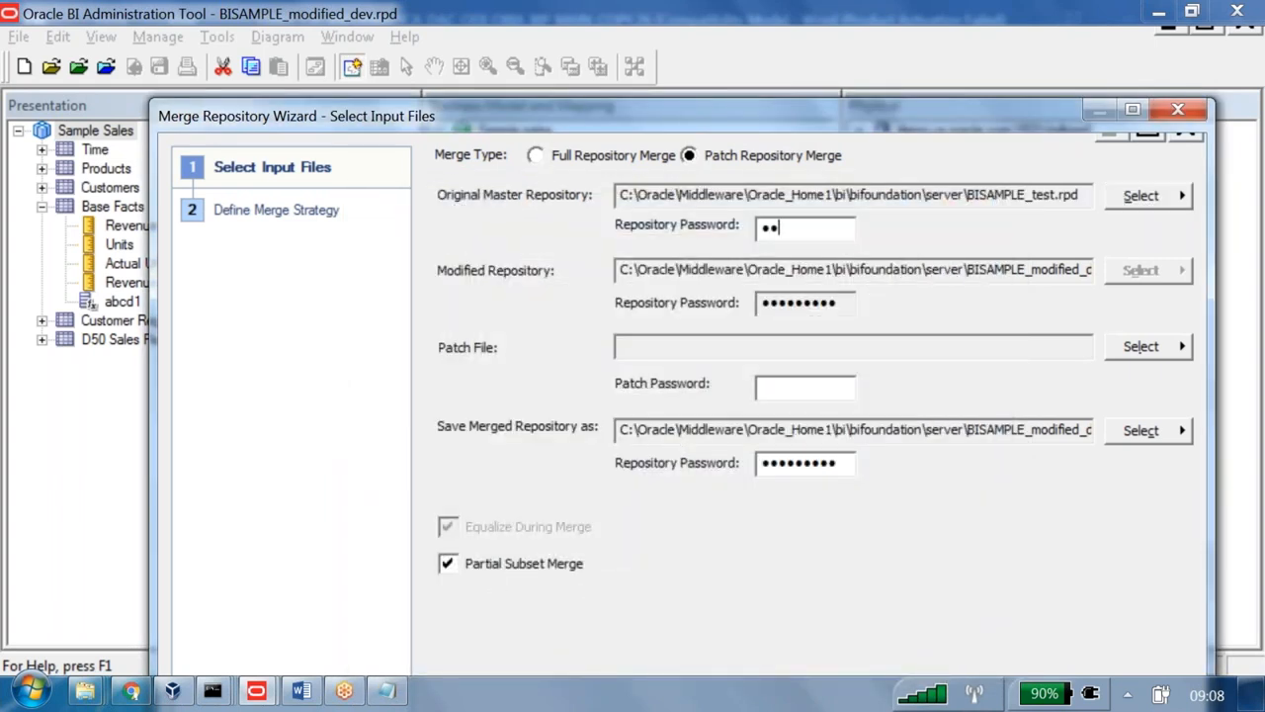
pyautogui.write('1234')
pyautogui.press('End')
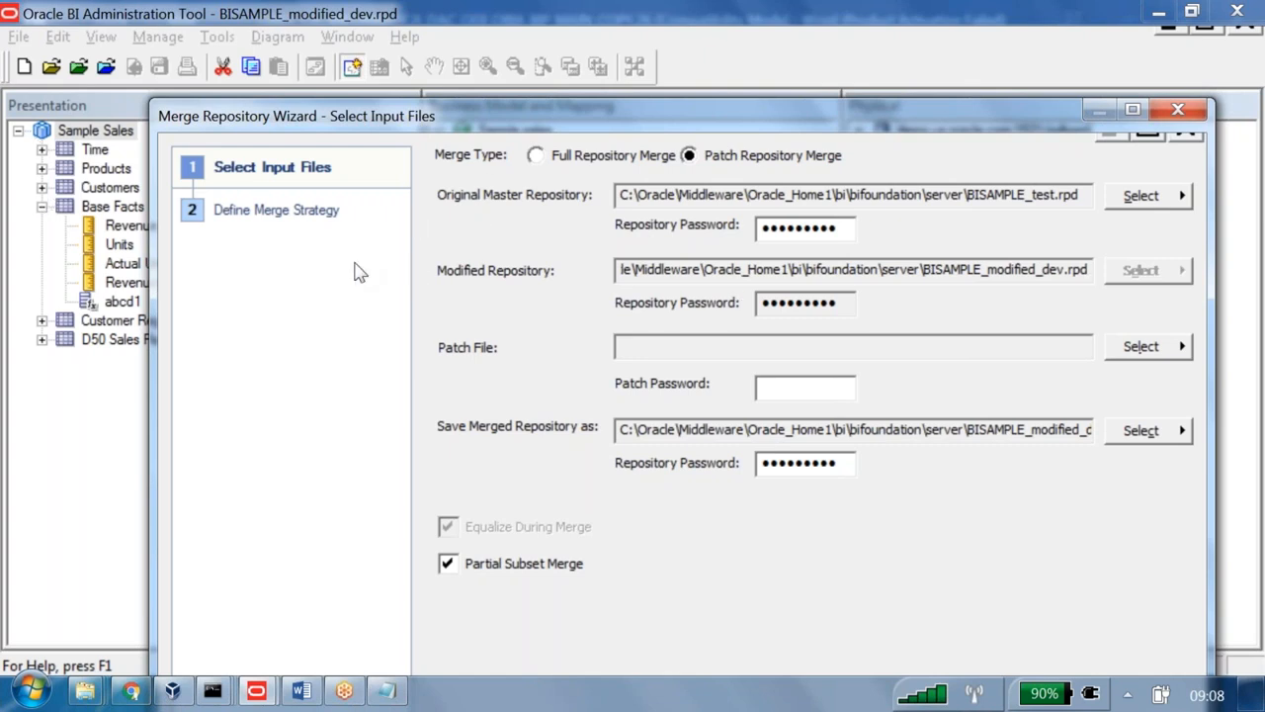
# - Choose Patch_rpd_01_july_2017.xml from the Desktop as the XML patch and enter its password
pyautogui.click(1152, 348)
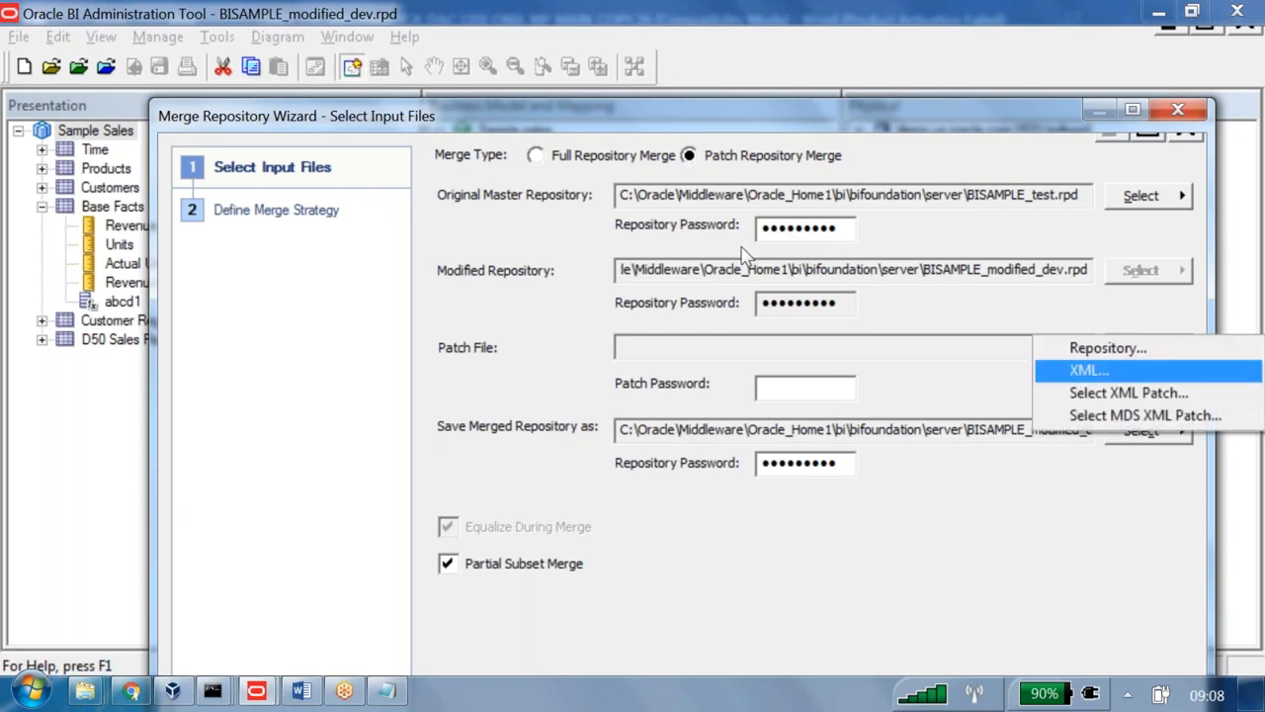
pyautogui.press('Down')
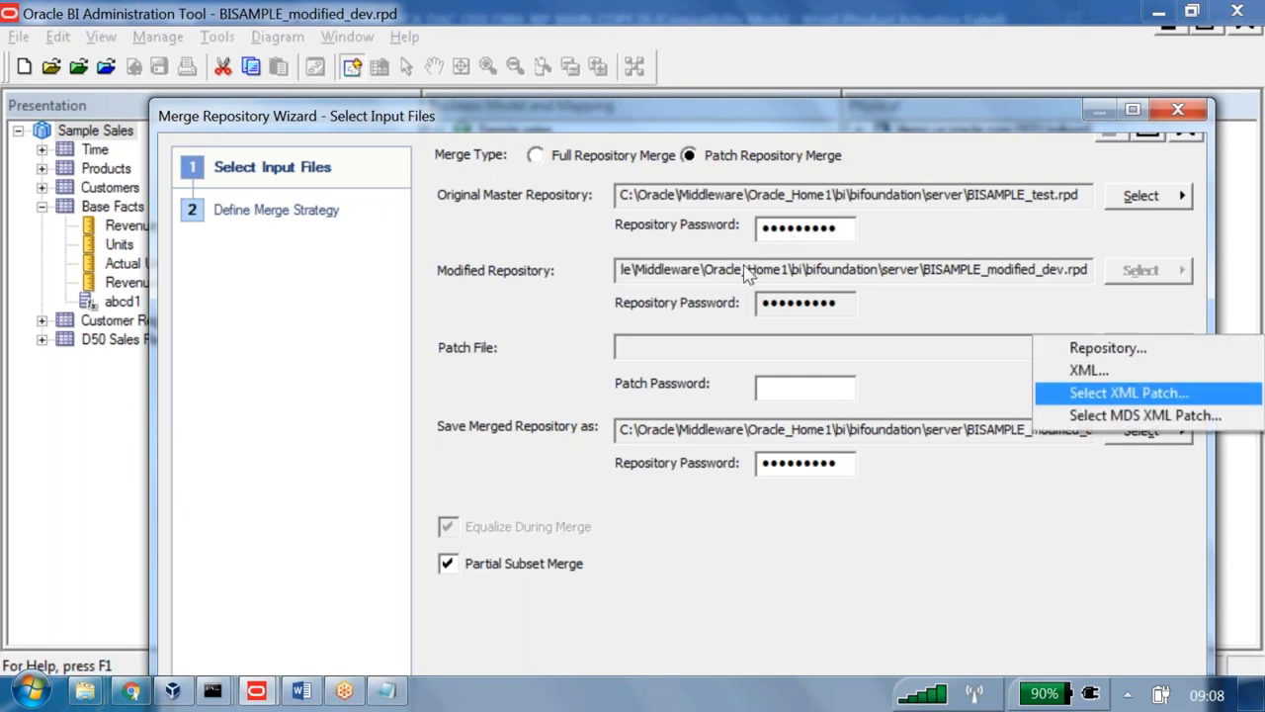
pyautogui.press('Return')
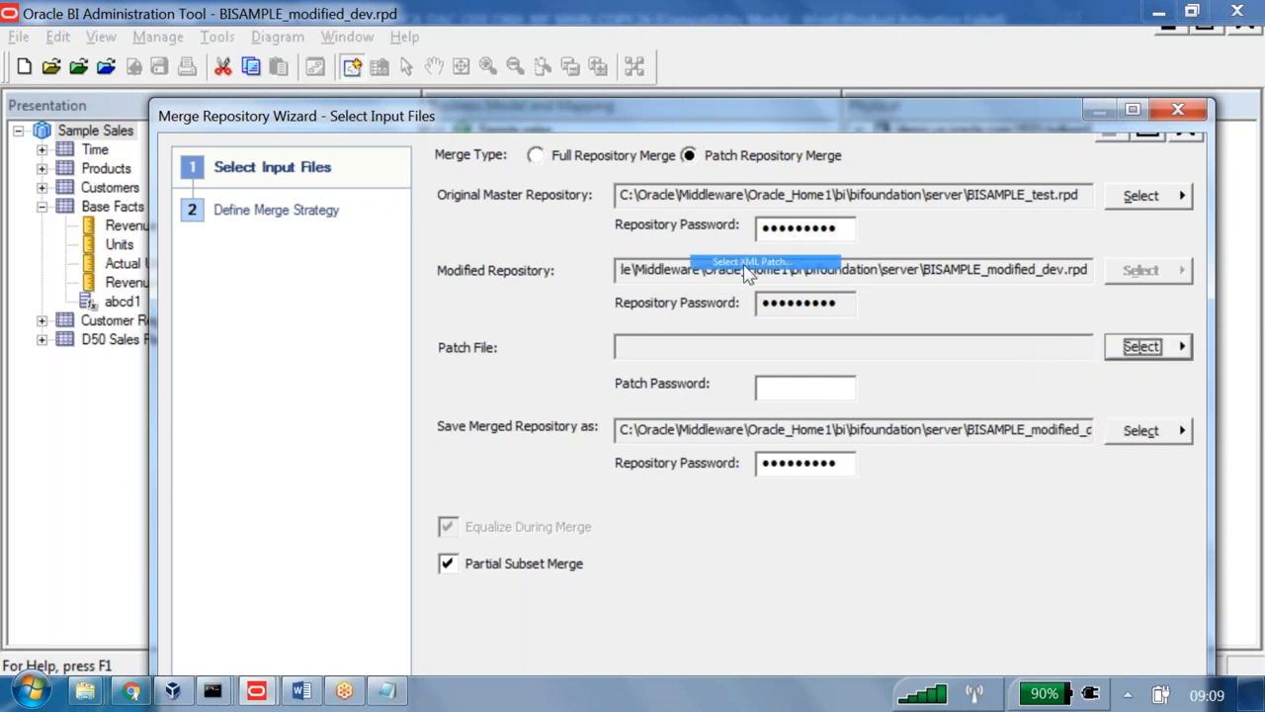
pyautogui.click(409, 360)
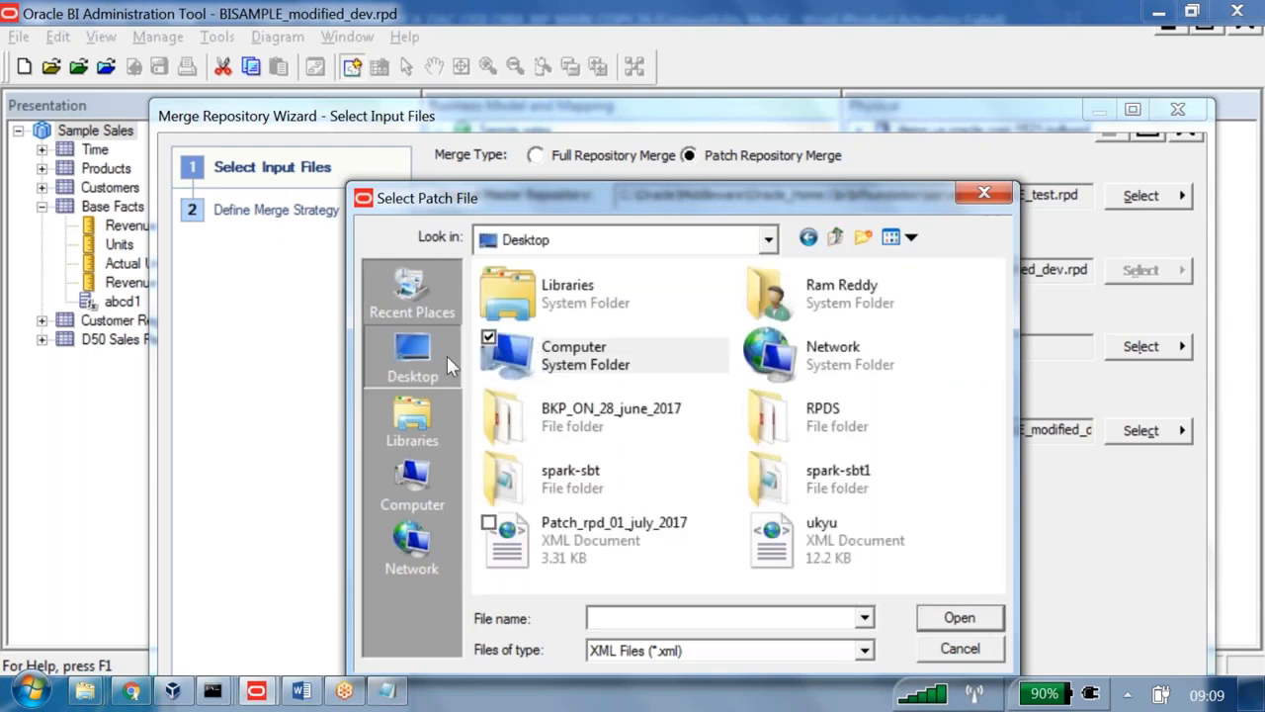
pyautogui.click(654, 539)
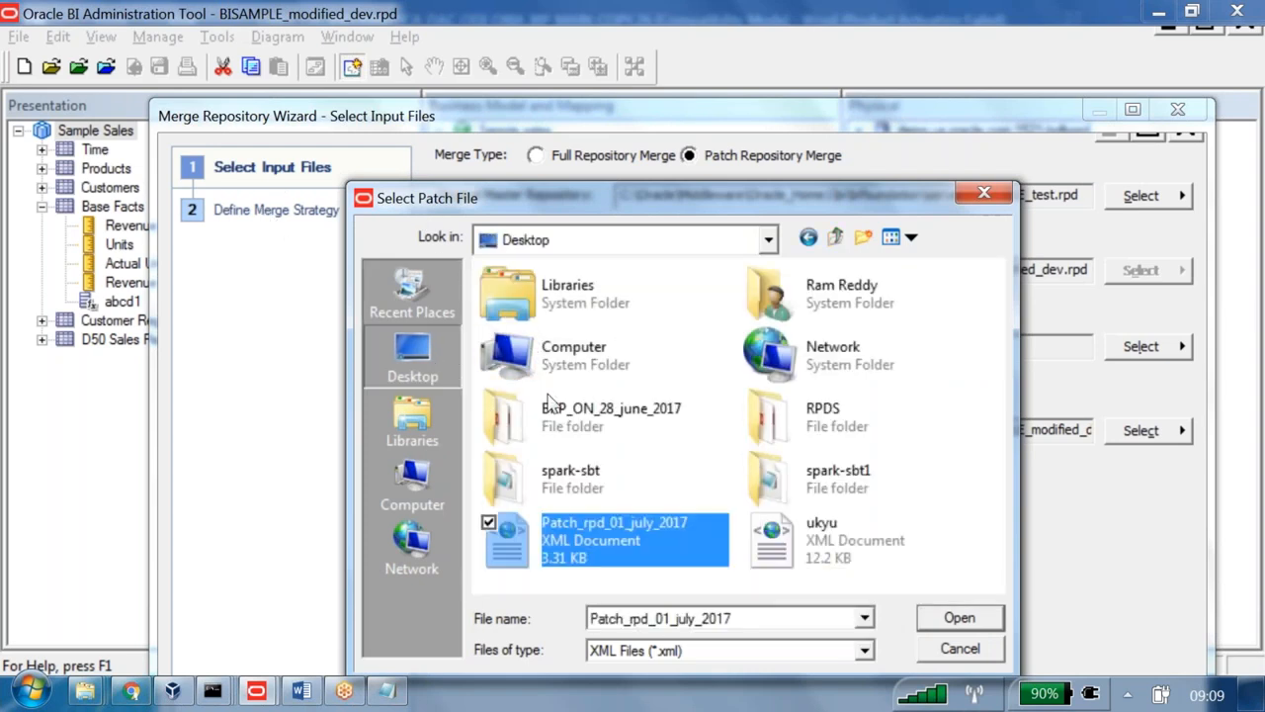
pyautogui.click(939, 619)
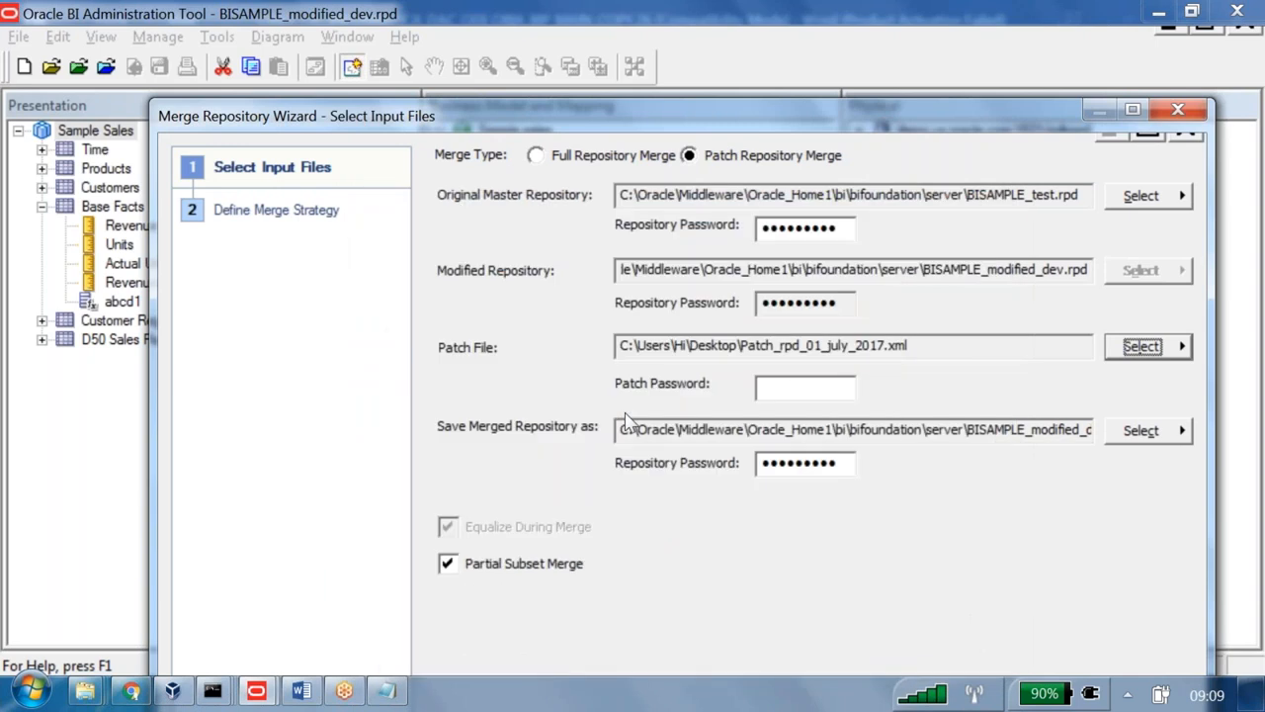
pyautogui.click(798, 391)
pyautogui.write('••••••••••')
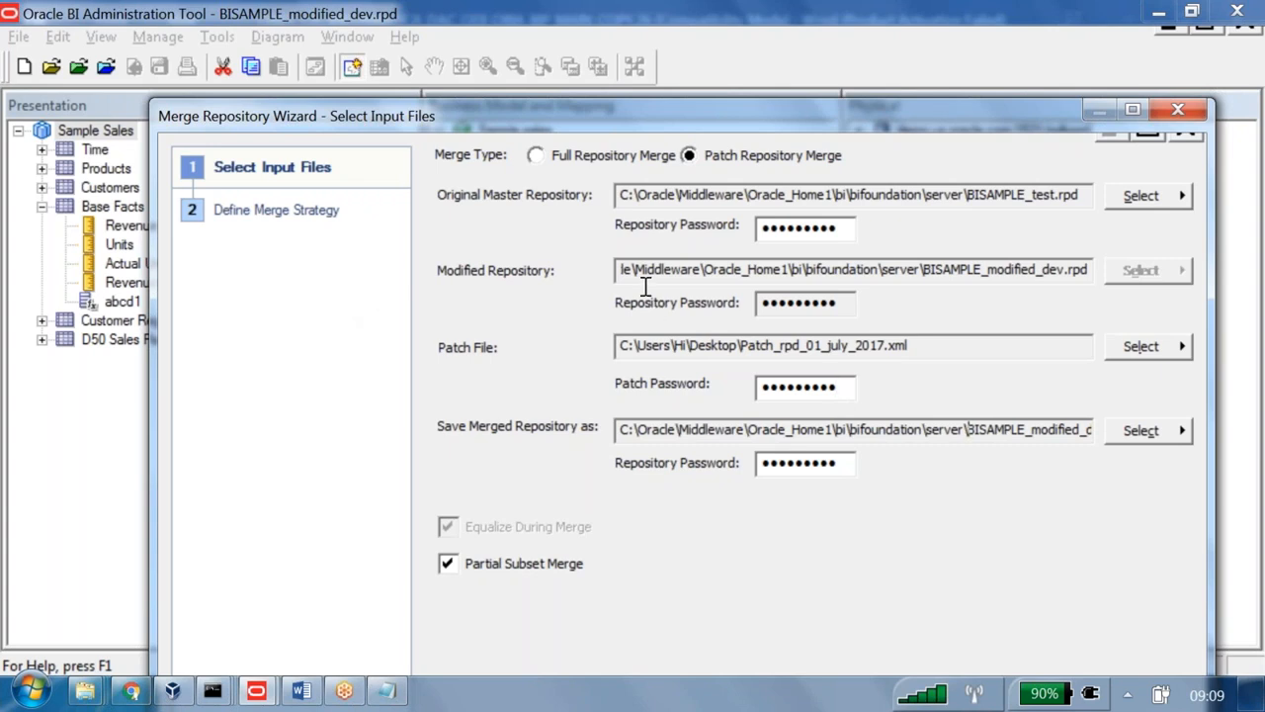
# - Save the merged repository as BISAMPLE_modified_dev_patched.rpd, check the server folder, and run the merge
pyautogui.press('End')
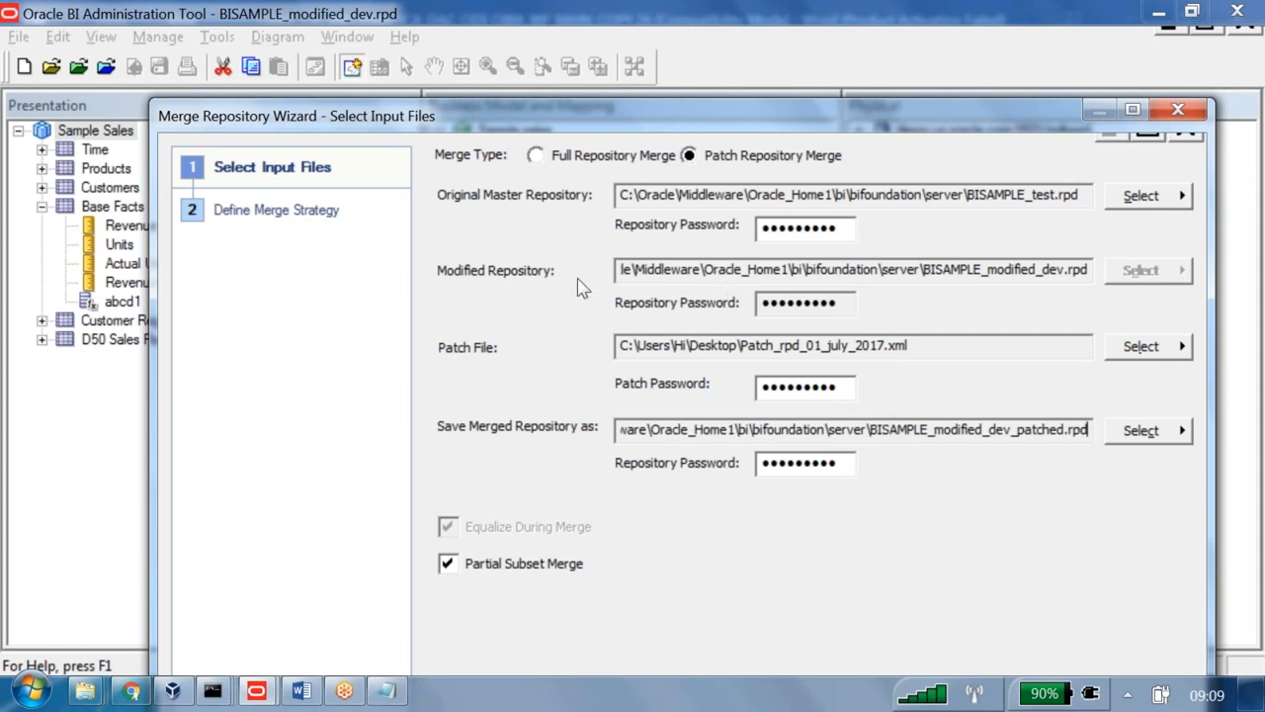
pyautogui.moveTo(870, 430); pyautogui.dragTo(1075, 434)
pyautogui.click(85, 691)
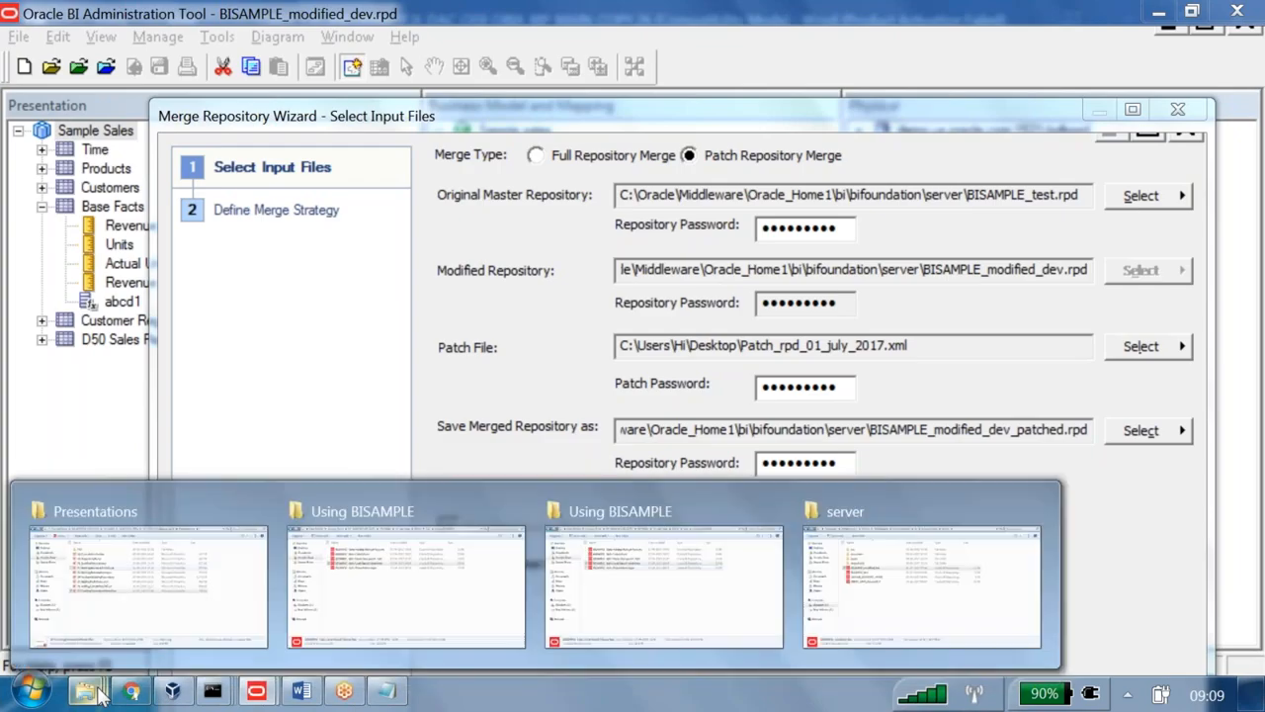
pyautogui.click(907, 621)
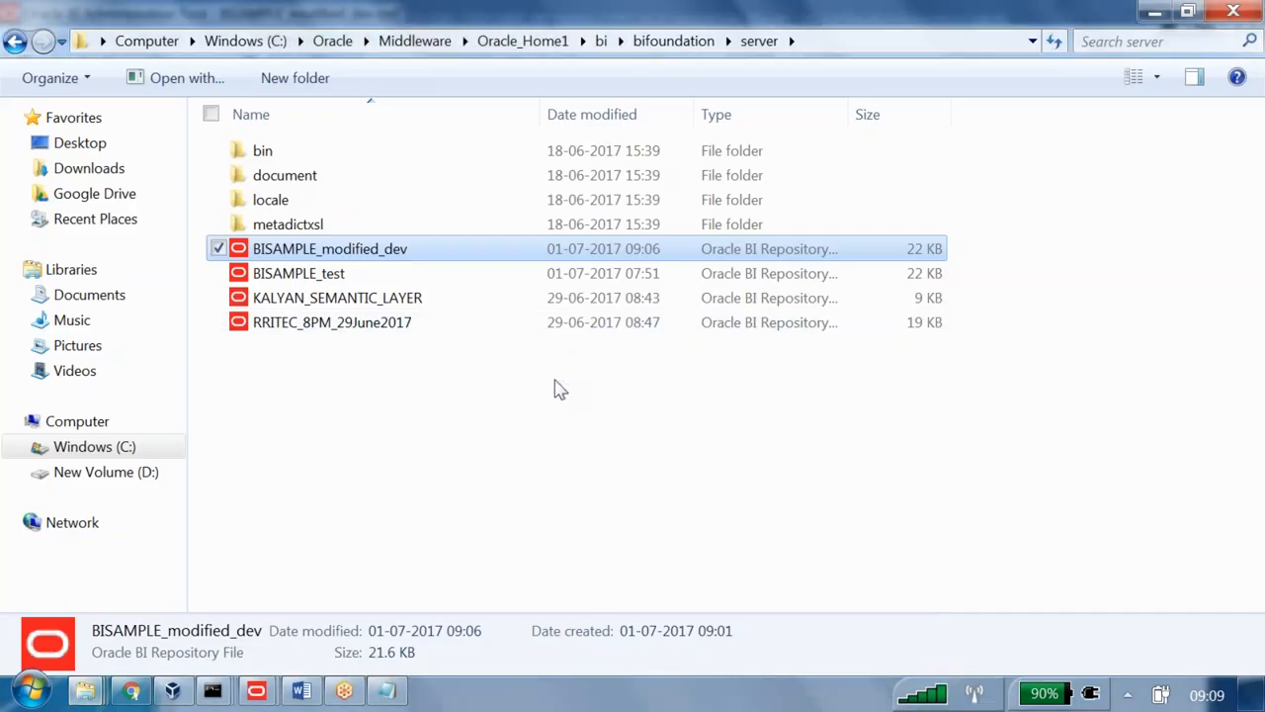
pyautogui.hotkey('alt', 'Tab')
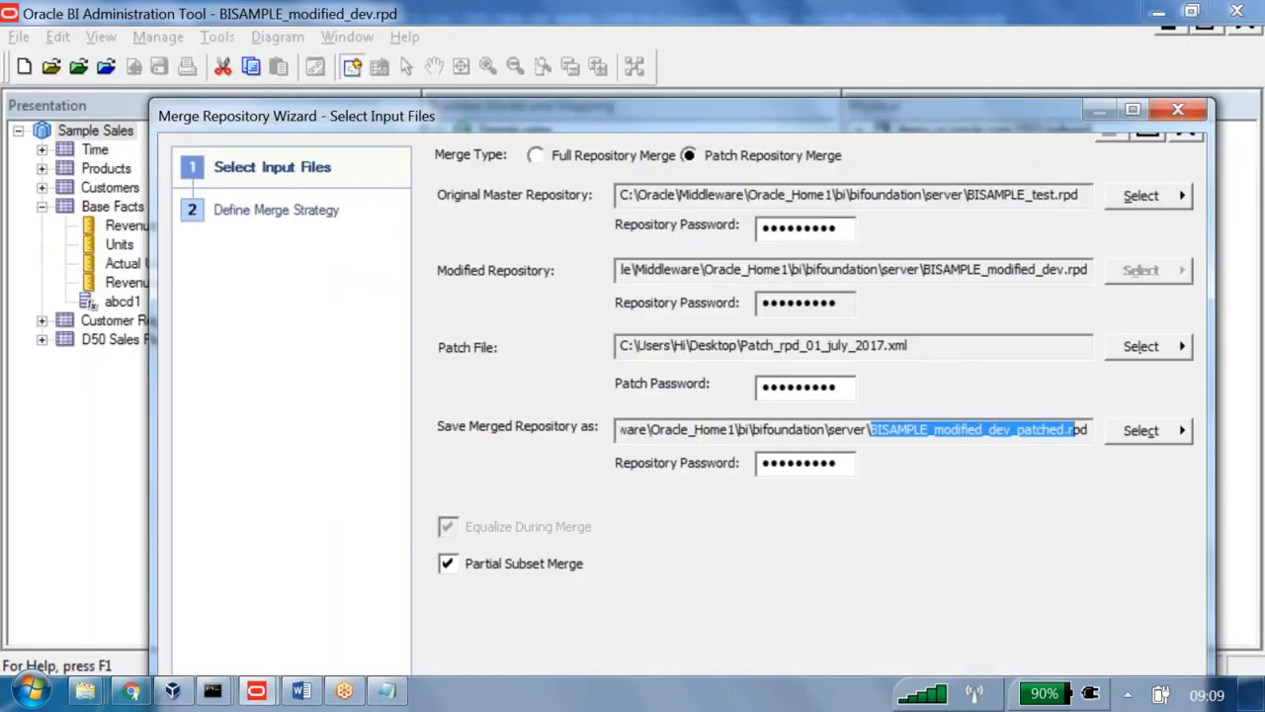
pyautogui.moveTo(489, 115); pyautogui.dragTo(460, 1)
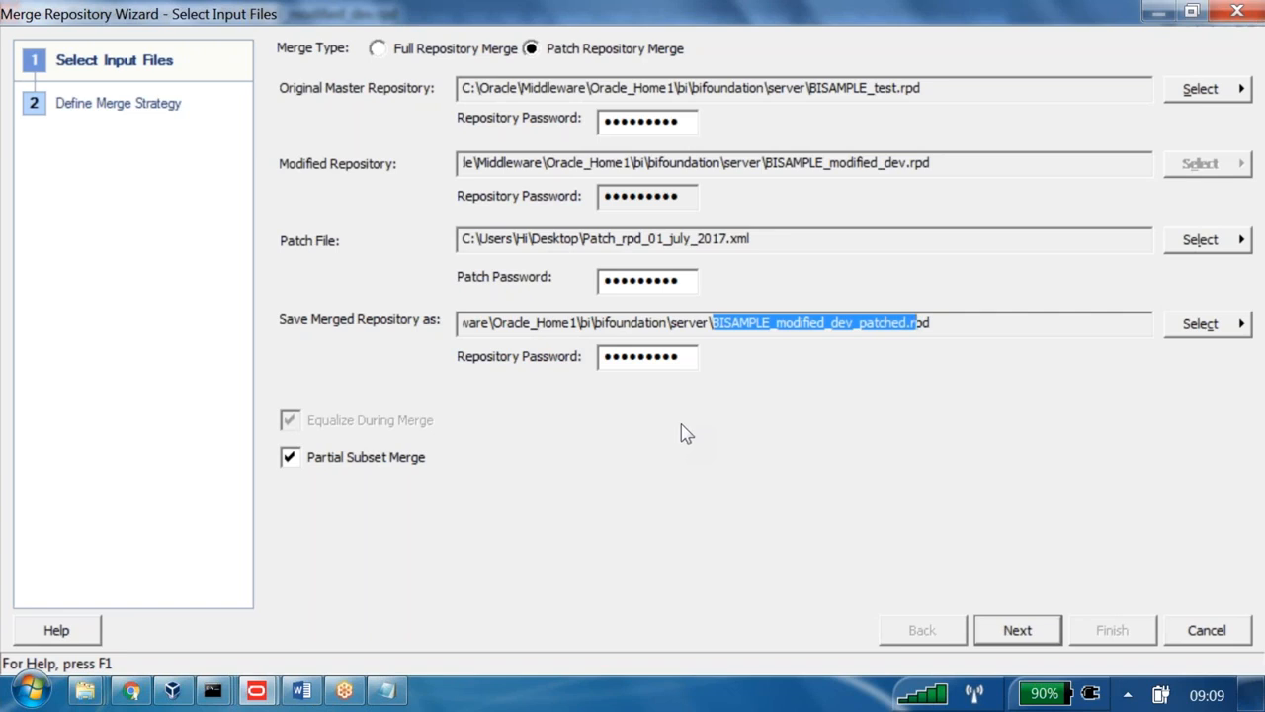
pyautogui.press('Return')
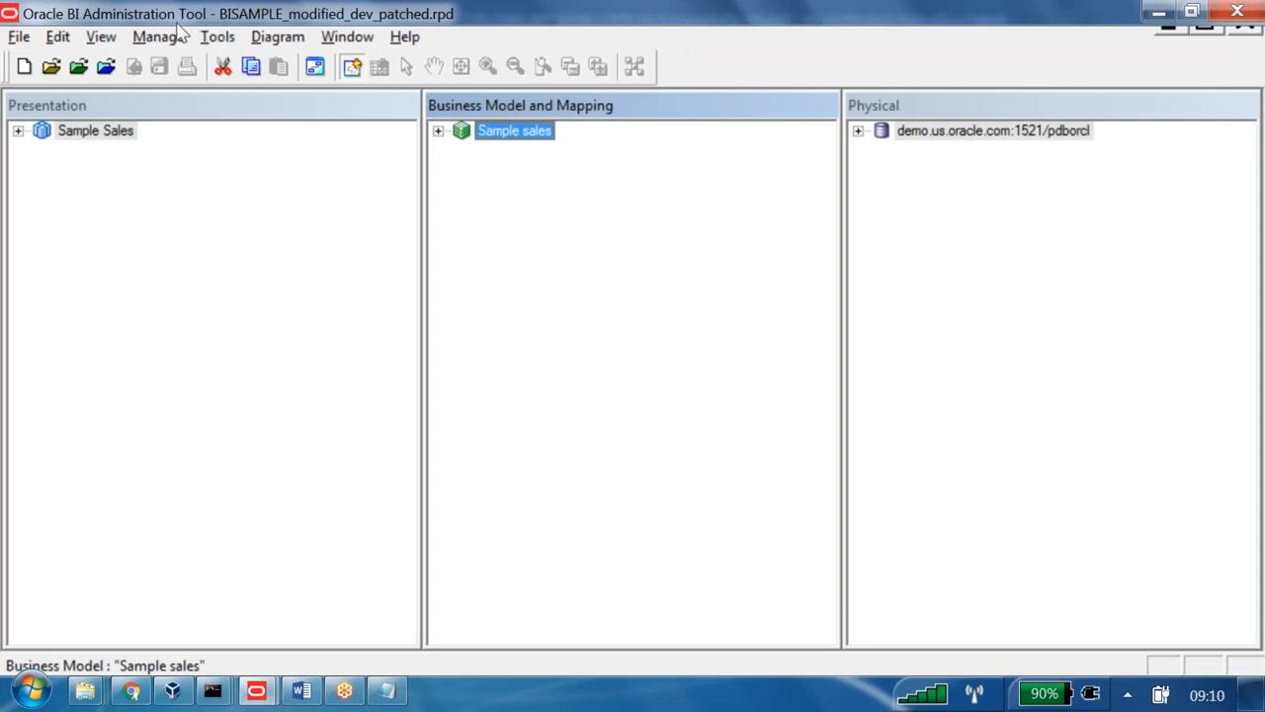
# - In Business Model and Mapping, expand Sample sales and check abcd1 under F1 revenue
pyautogui.hotkey('alt', 'Tab')
pyautogui.click(401, 25)
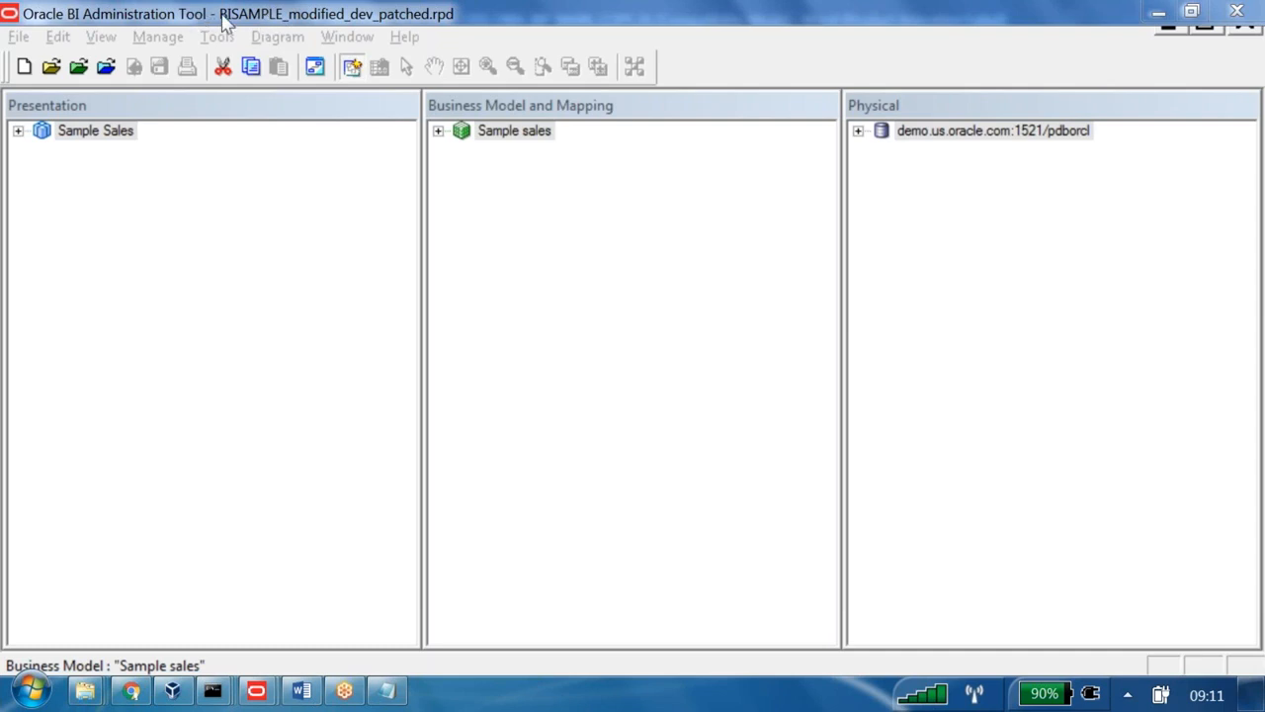
pyautogui.click(439, 130)
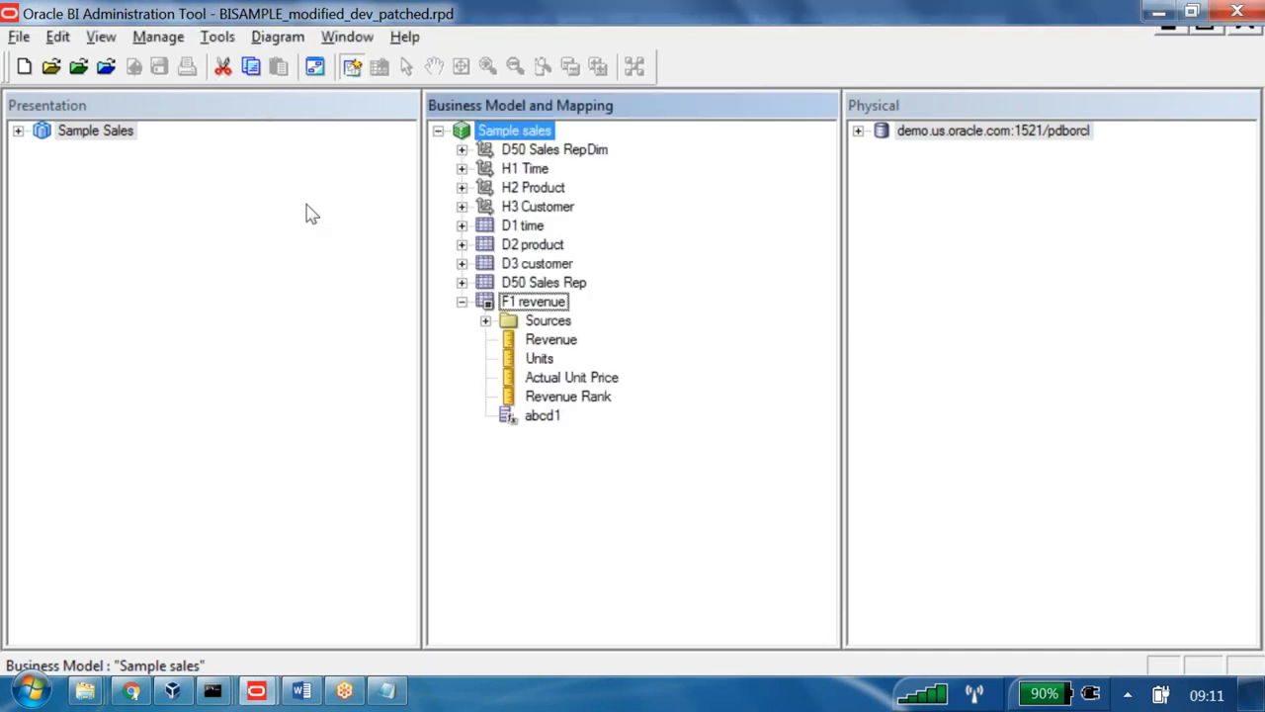
pyautogui.click(560, 416)
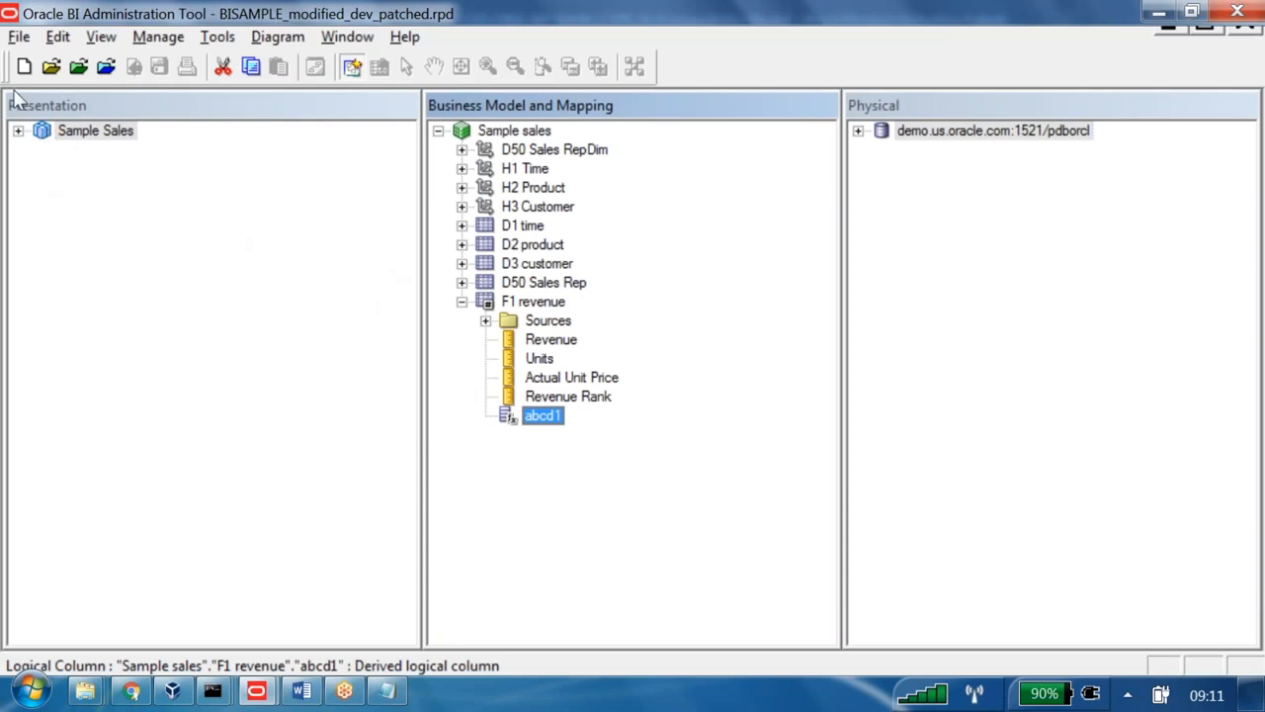
# - In Presentation, expand Sample Sales, D50 Sales Rep and Base Facts, then check abcd1
pyautogui.click(18, 131)
pyautogui.click(41, 244)
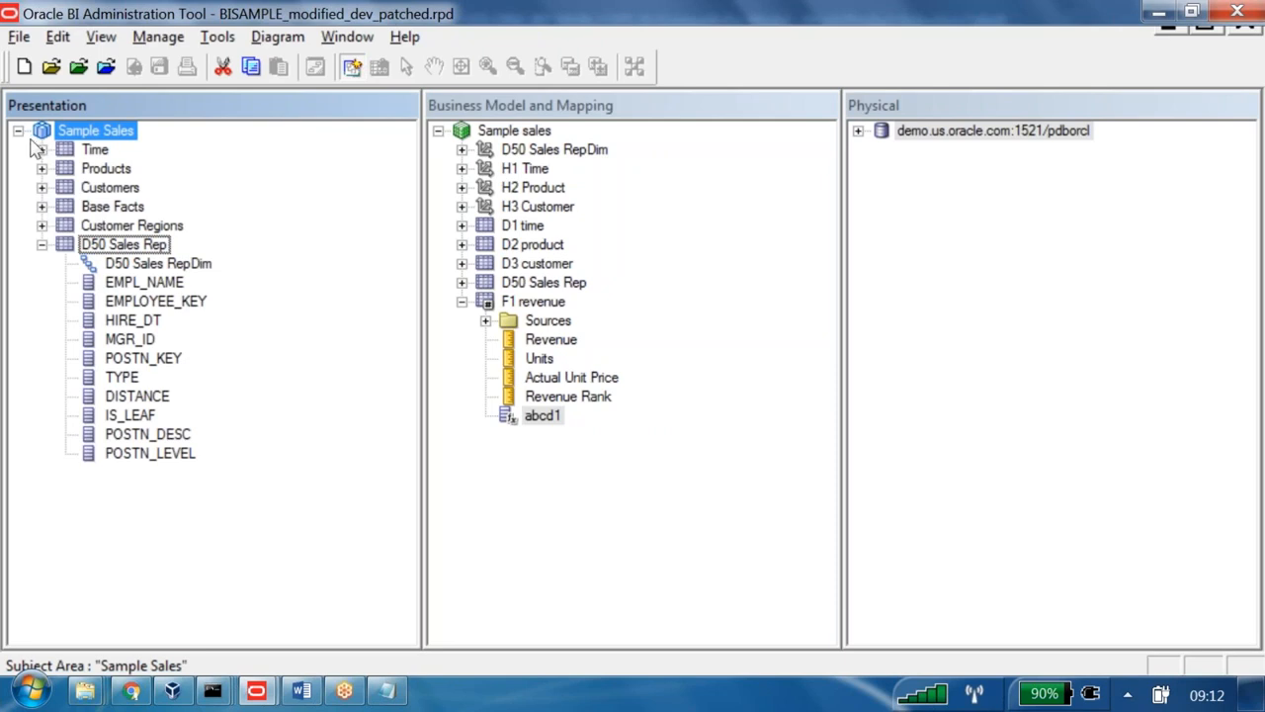
pyautogui.click(42, 206)
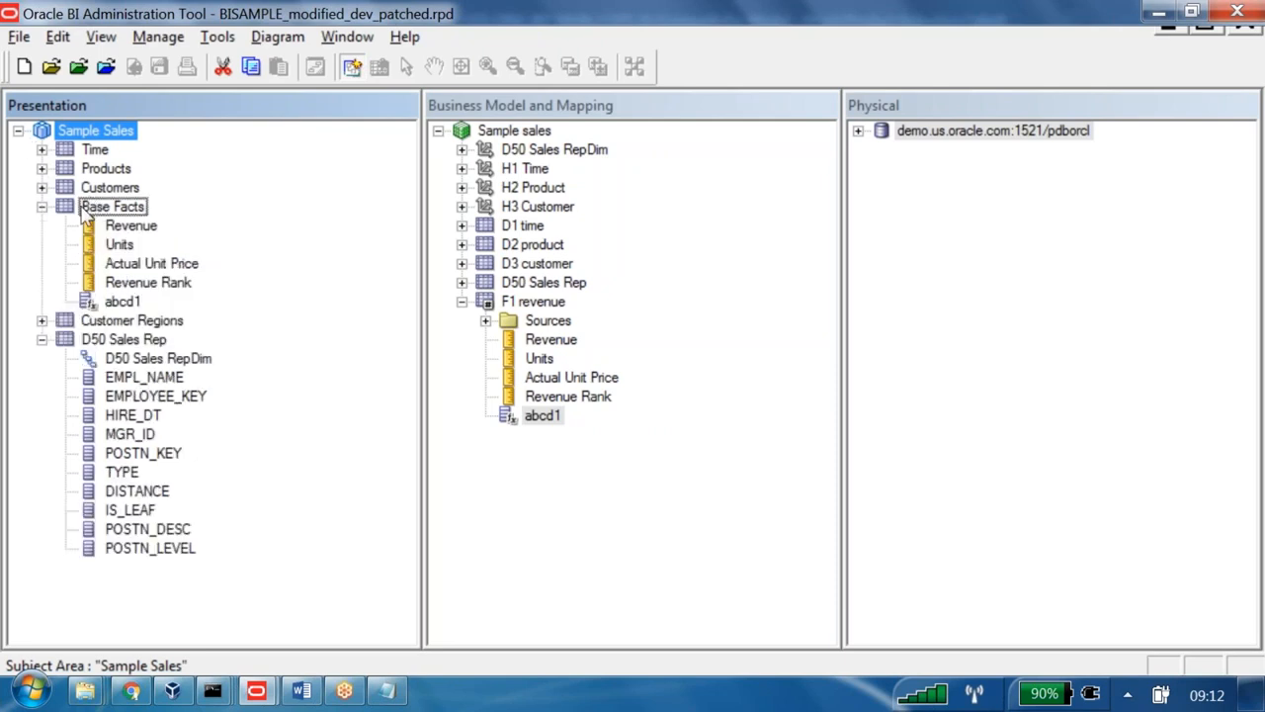
pyautogui.click(120, 302)
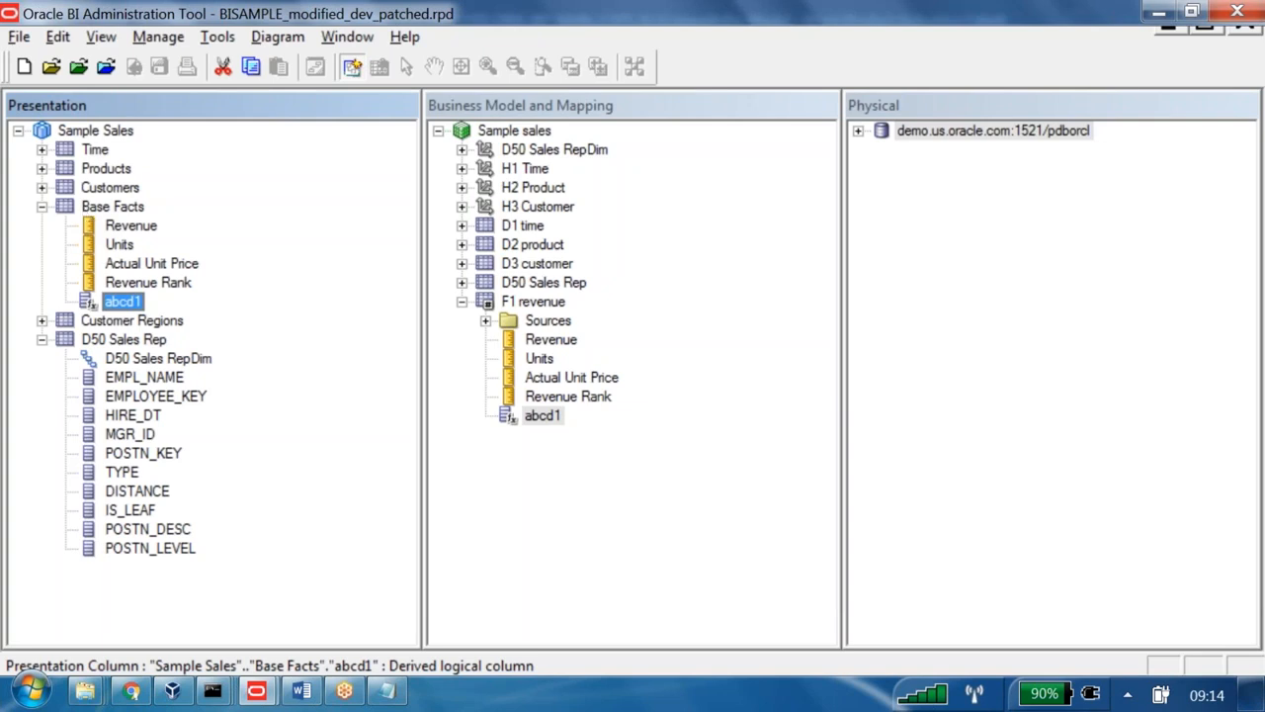
pyautogui.click(302, 691)
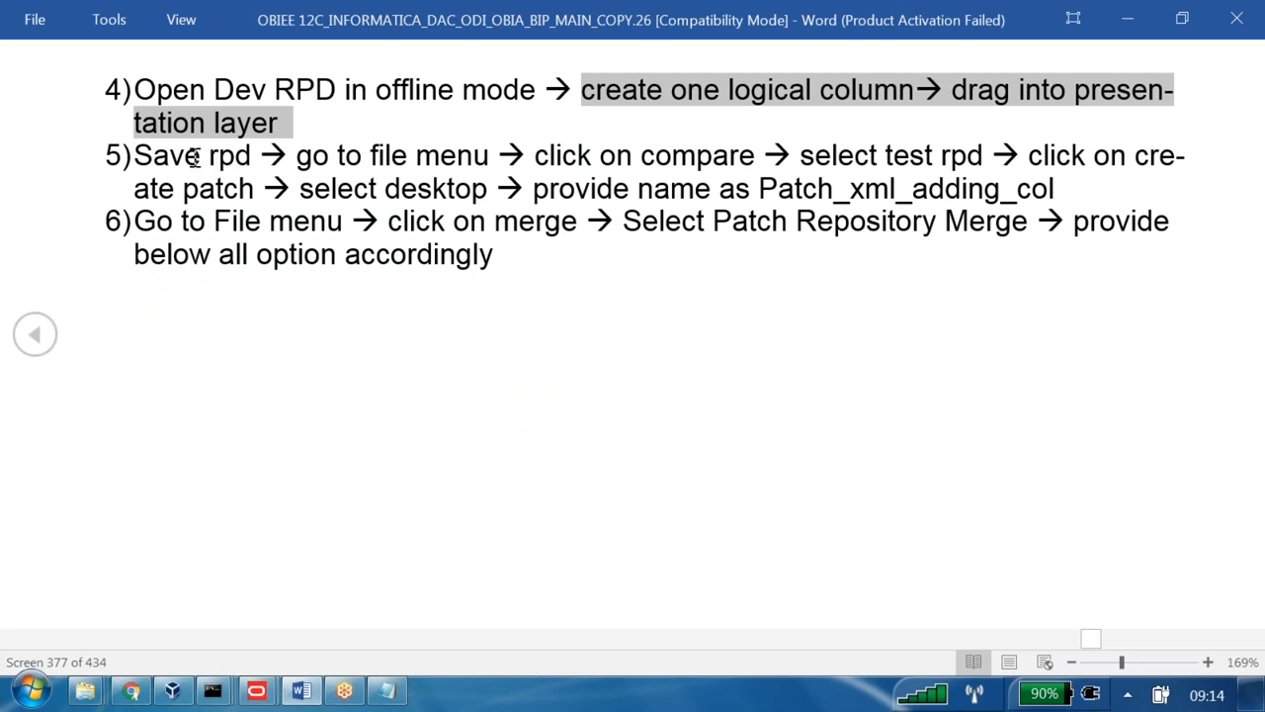
# - Page back from steps 5–6 to the Second Time and First Time Deployment headings
pyautogui.moveTo(164, 155); pyautogui.dragTo(440, 259)
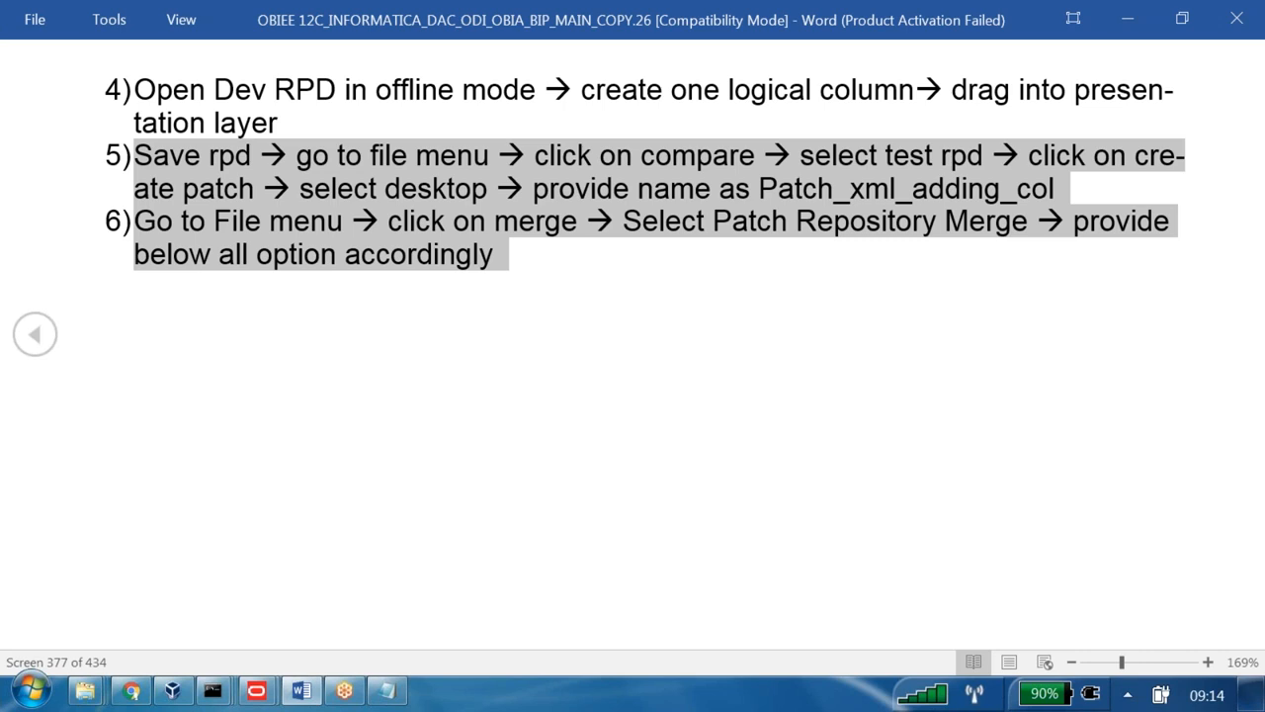
pyautogui.press('Left')
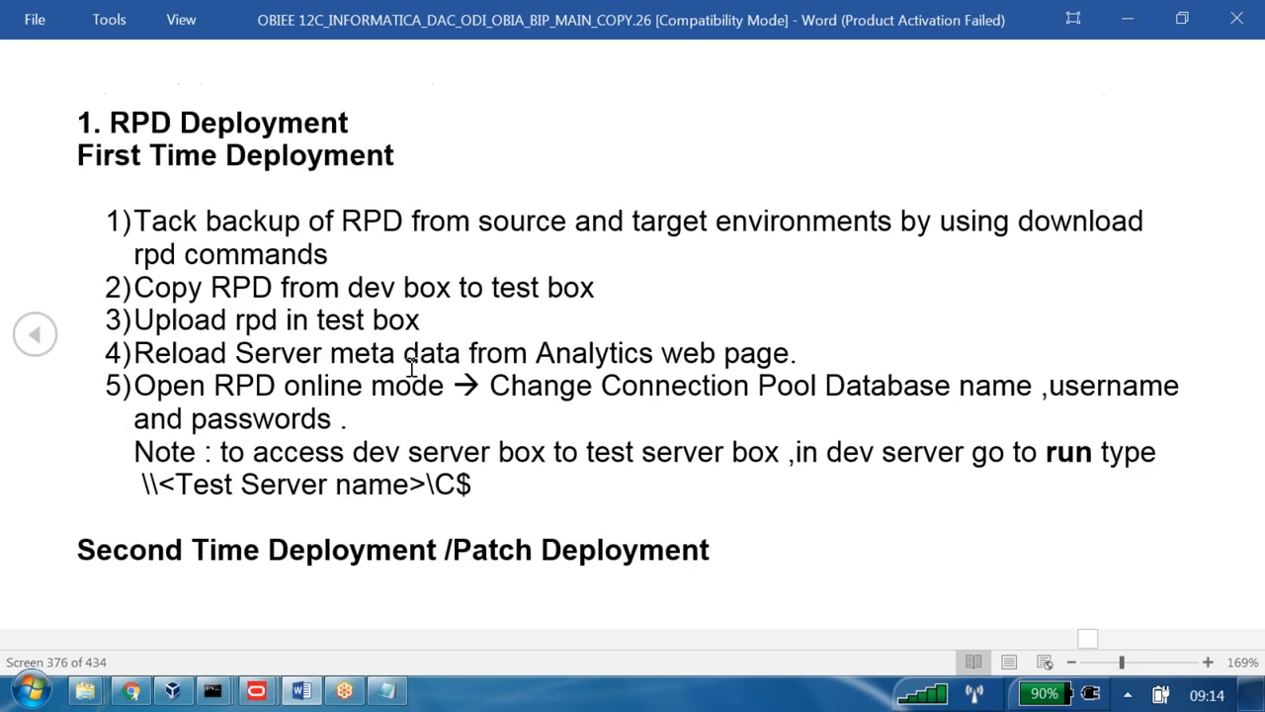
pyautogui.moveTo(149, 557); pyautogui.dragTo(731, 554)
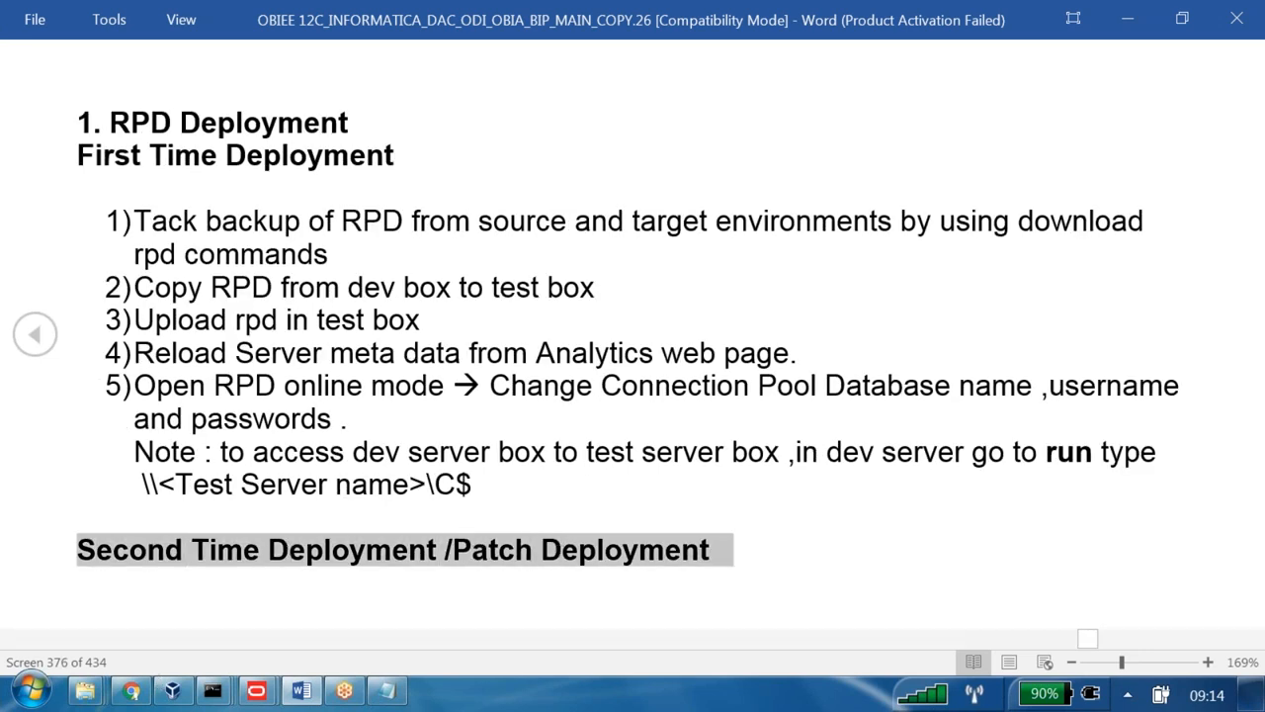
pyautogui.moveTo(115, 166); pyautogui.dragTo(327, 168)
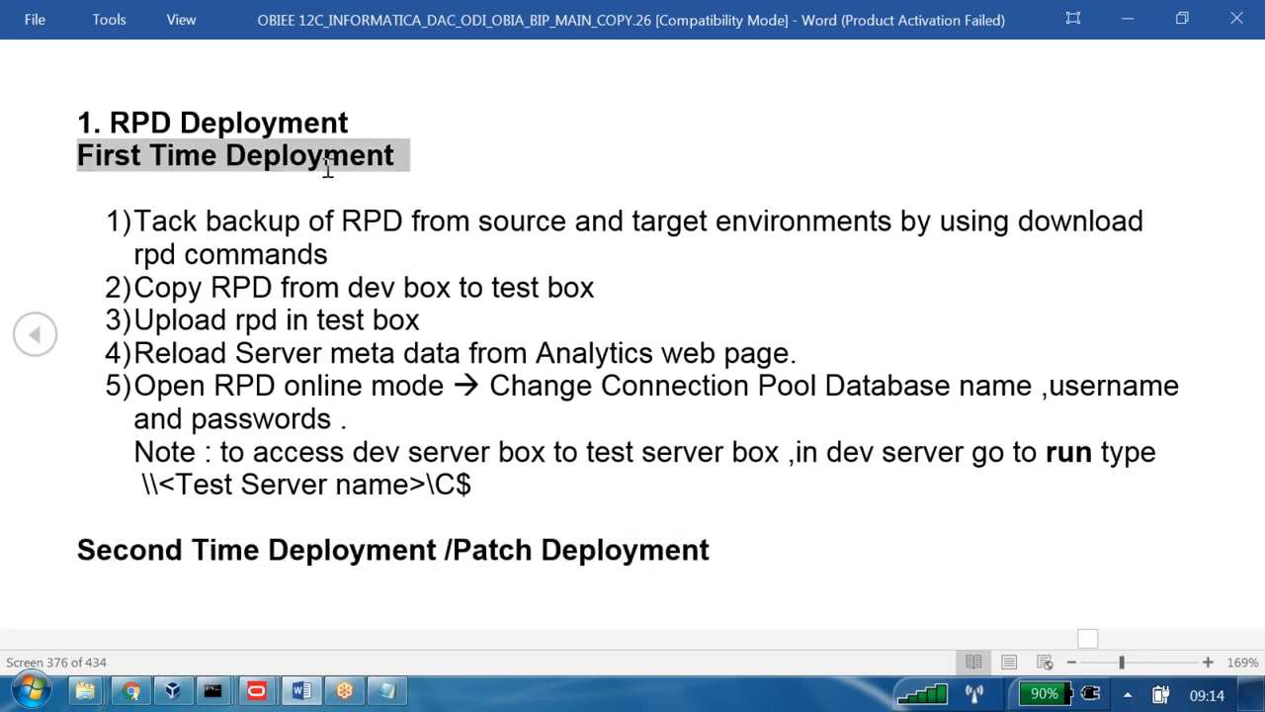
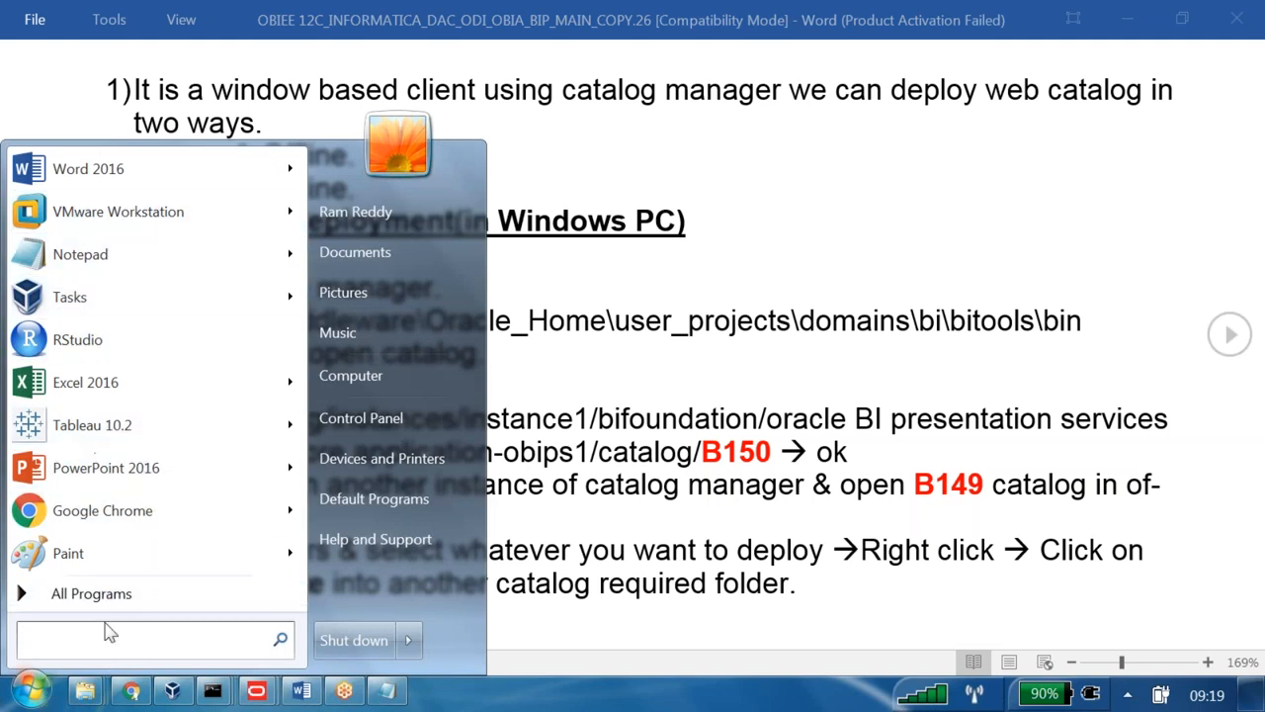
# - Launch Catalog Manager from All Programs > Oracle Business Intelligence Client > biclient_home2 and maximise it
pyautogui.click(137, 604)
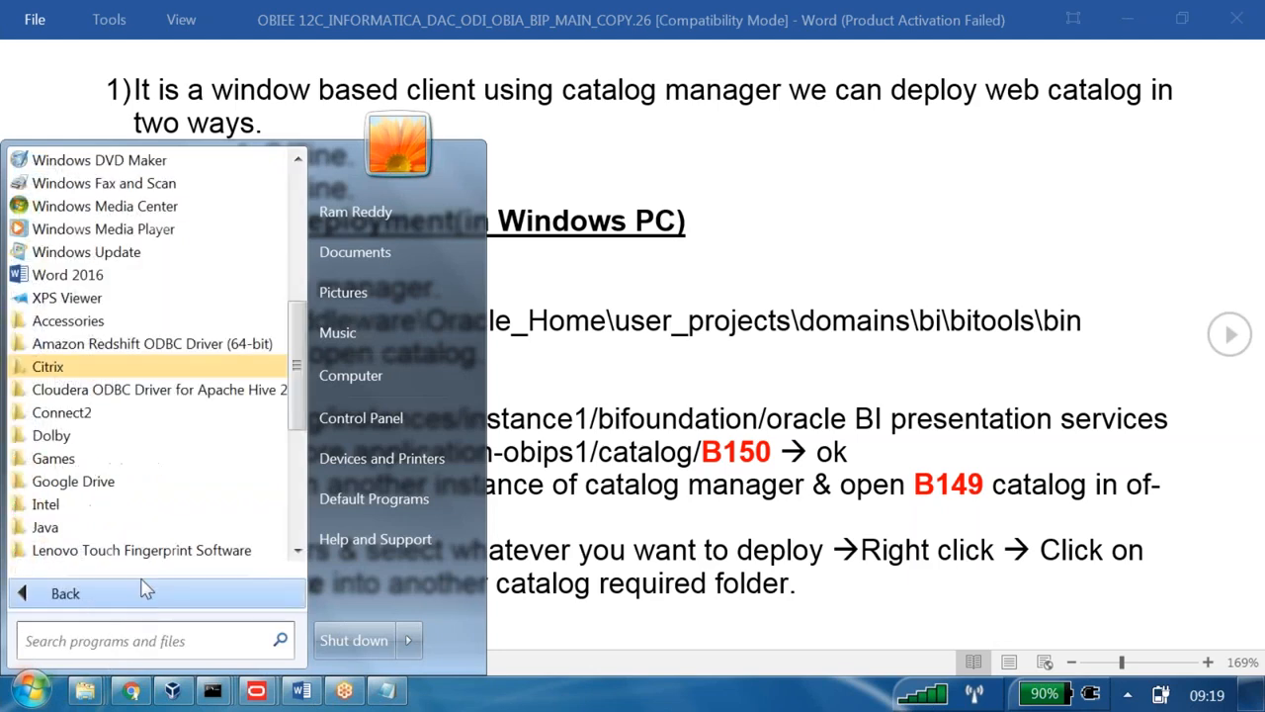
pyautogui.scroll(-3, 206, 405)
pyautogui.scroll(-2, 206, 405)
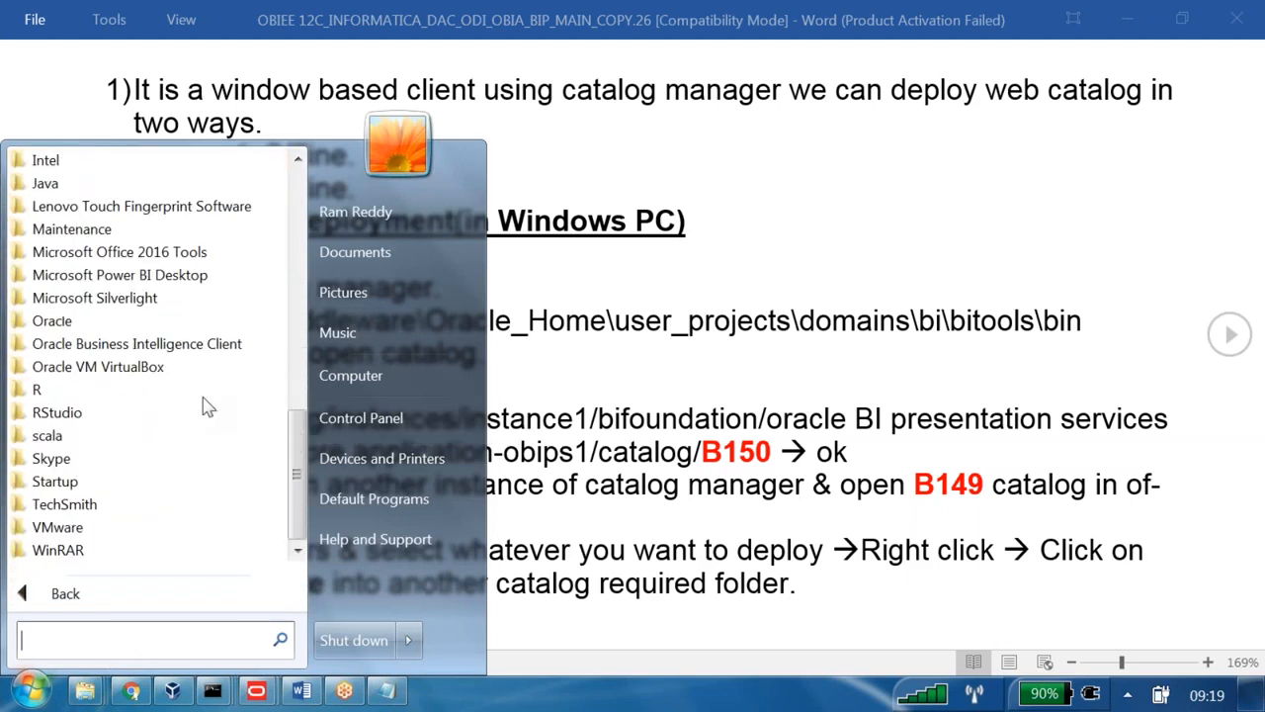
pyautogui.click(209, 346)
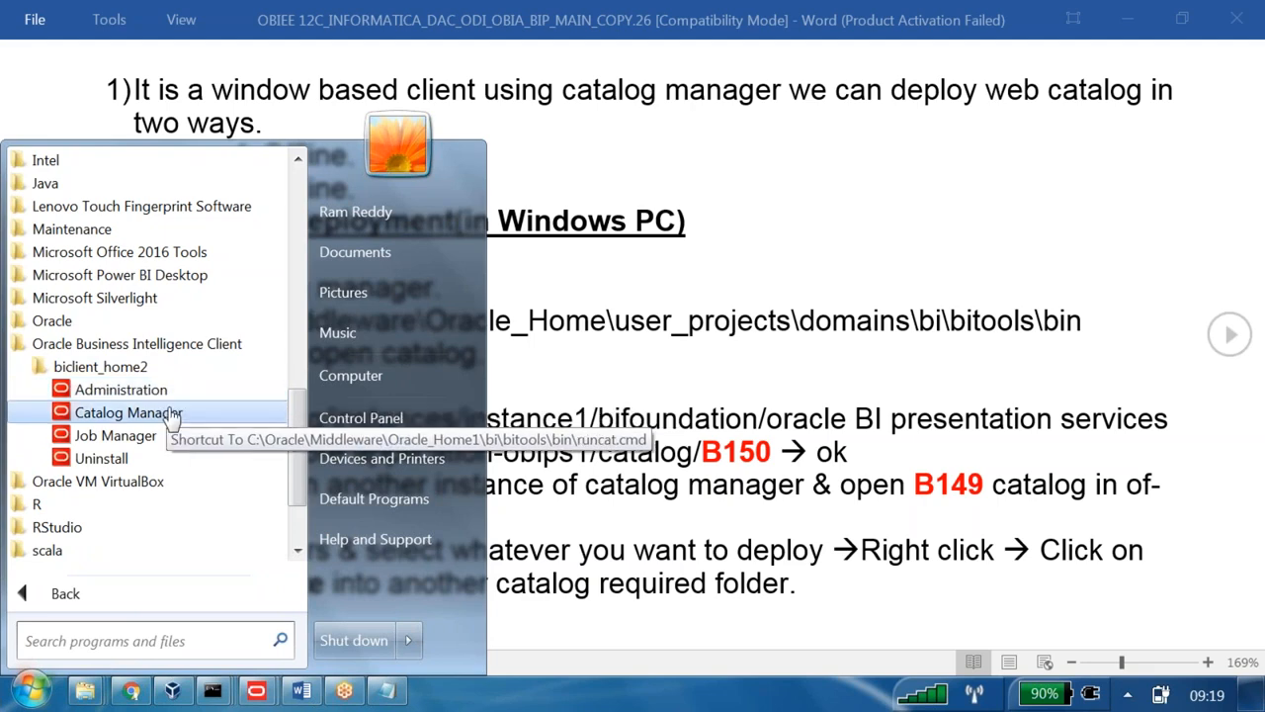
pyautogui.click(173, 415)
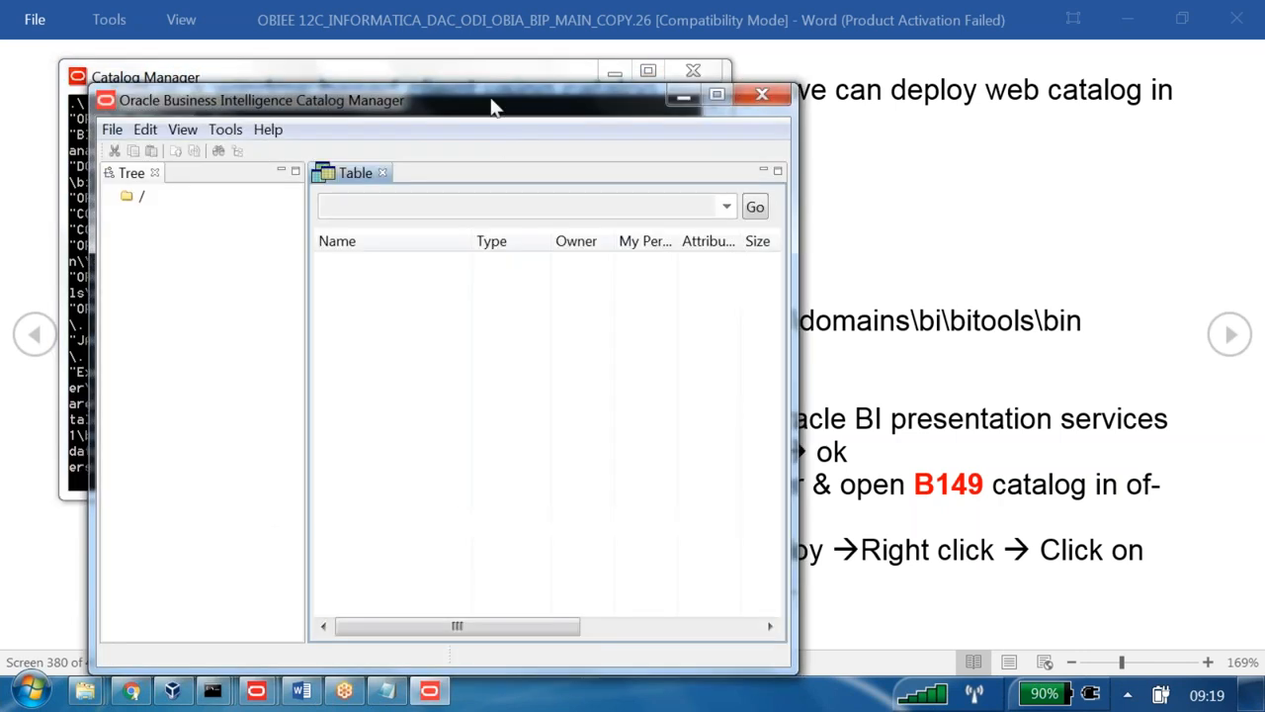
pyautogui.doubleClick(496, 107)
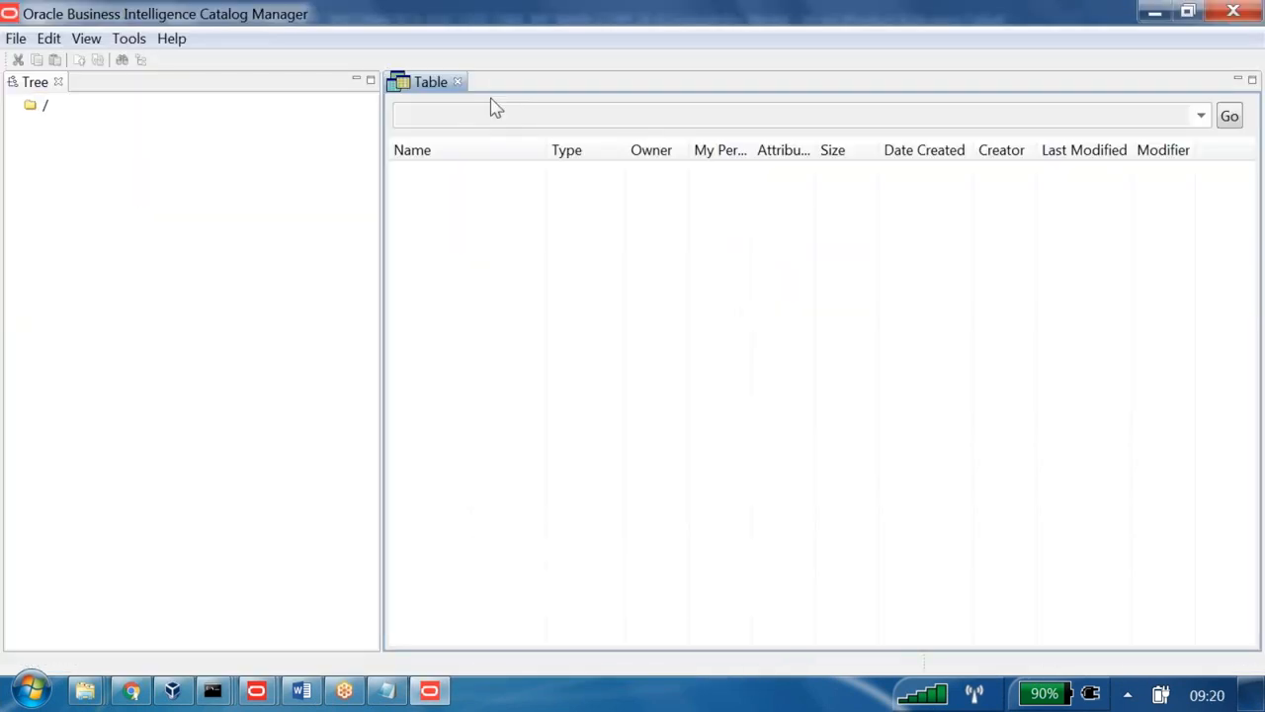
# - Start File > Open Catalog with the connection Type kept as Online
pyautogui.click(15, 38)
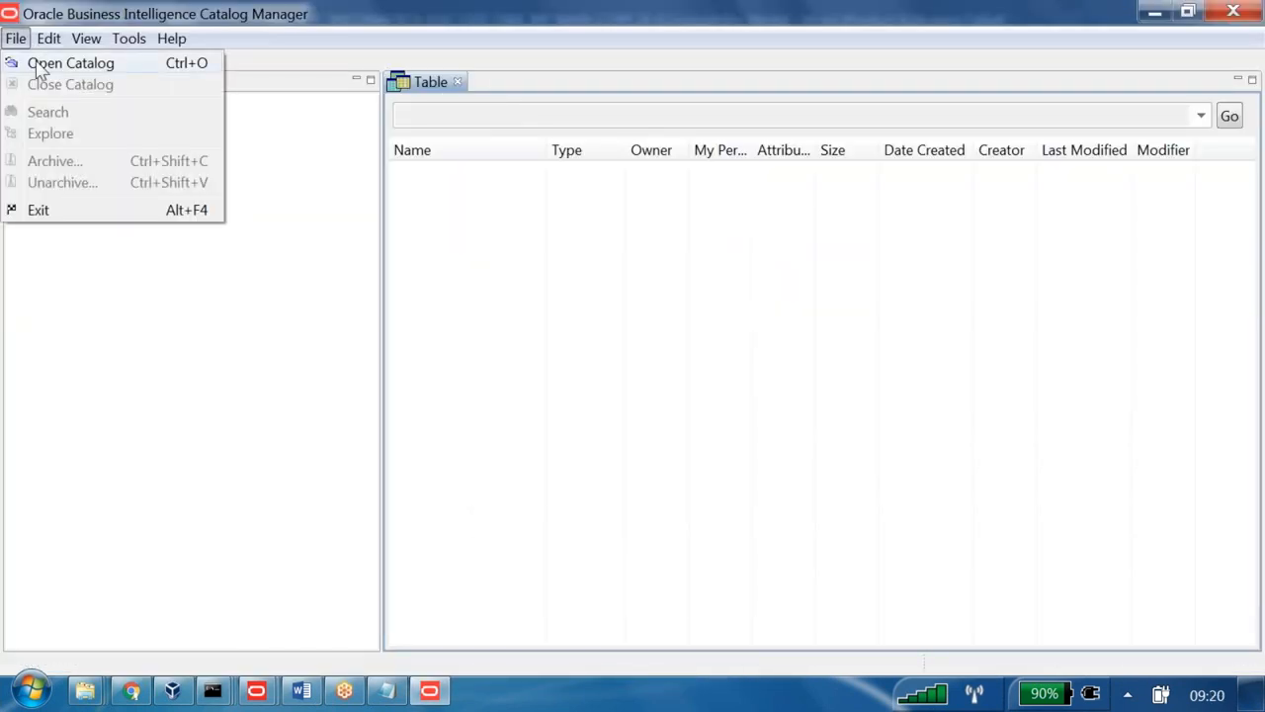
pyautogui.click(38, 65)
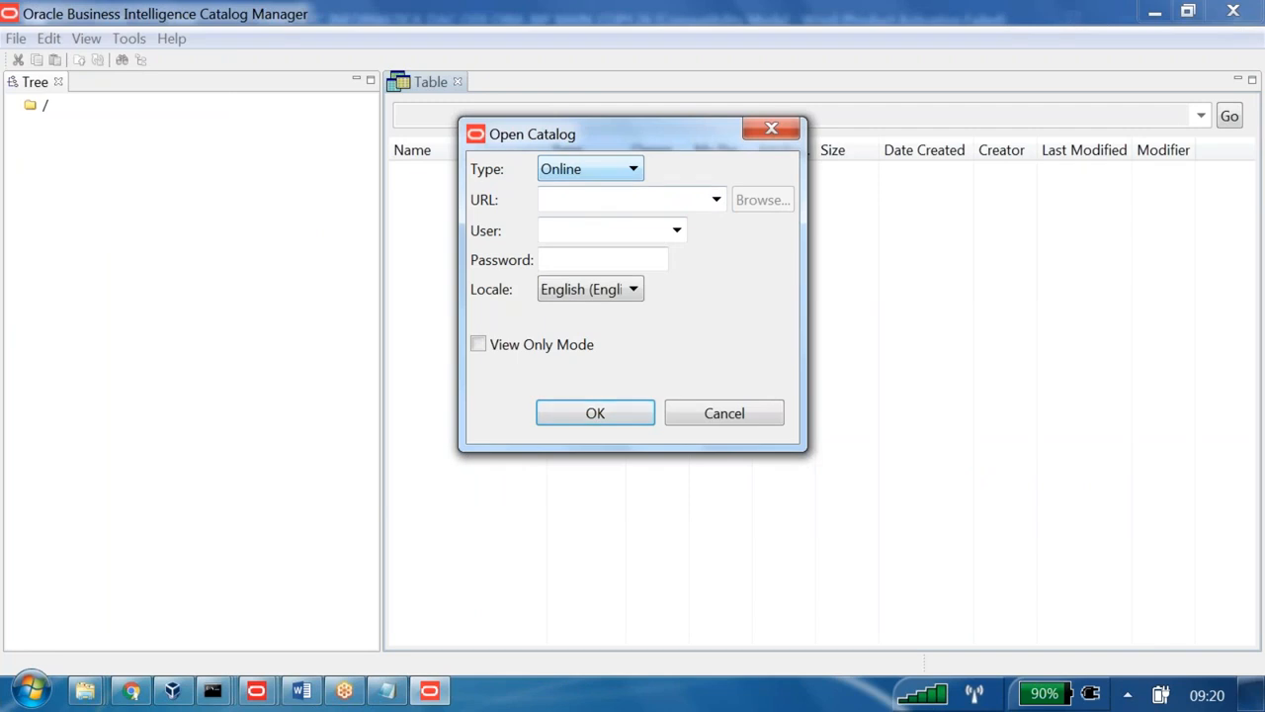
pyautogui.click(578, 169)
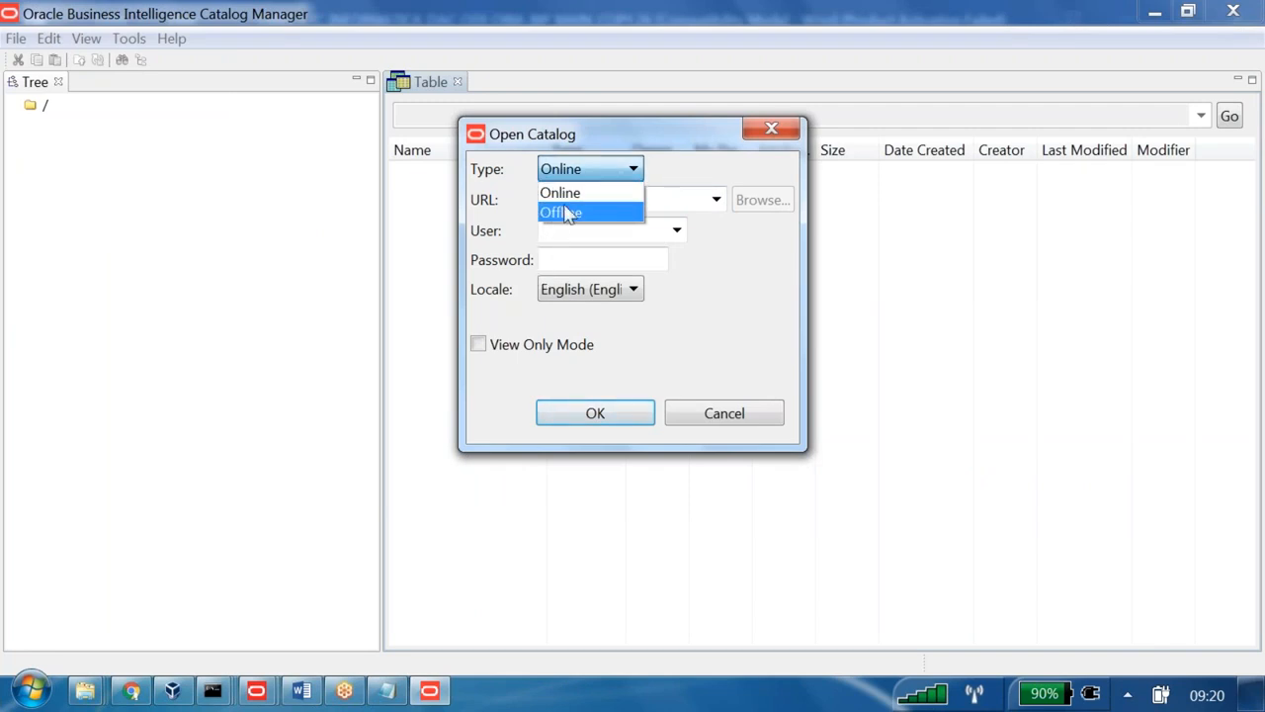
pyautogui.click(579, 194)
pyautogui.click(573, 206)
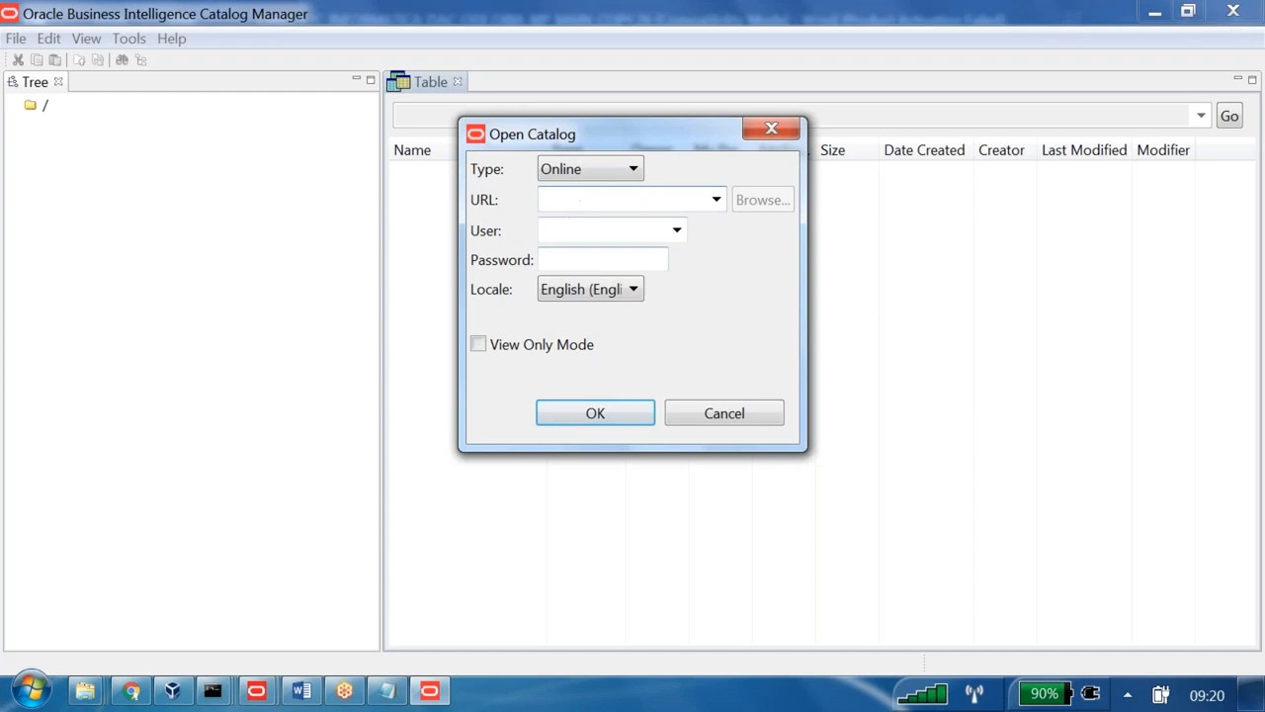
# - Copy the analytics server address from the Oracle BI Answers browser page into the catalog URL field
pyautogui.click(132, 691)
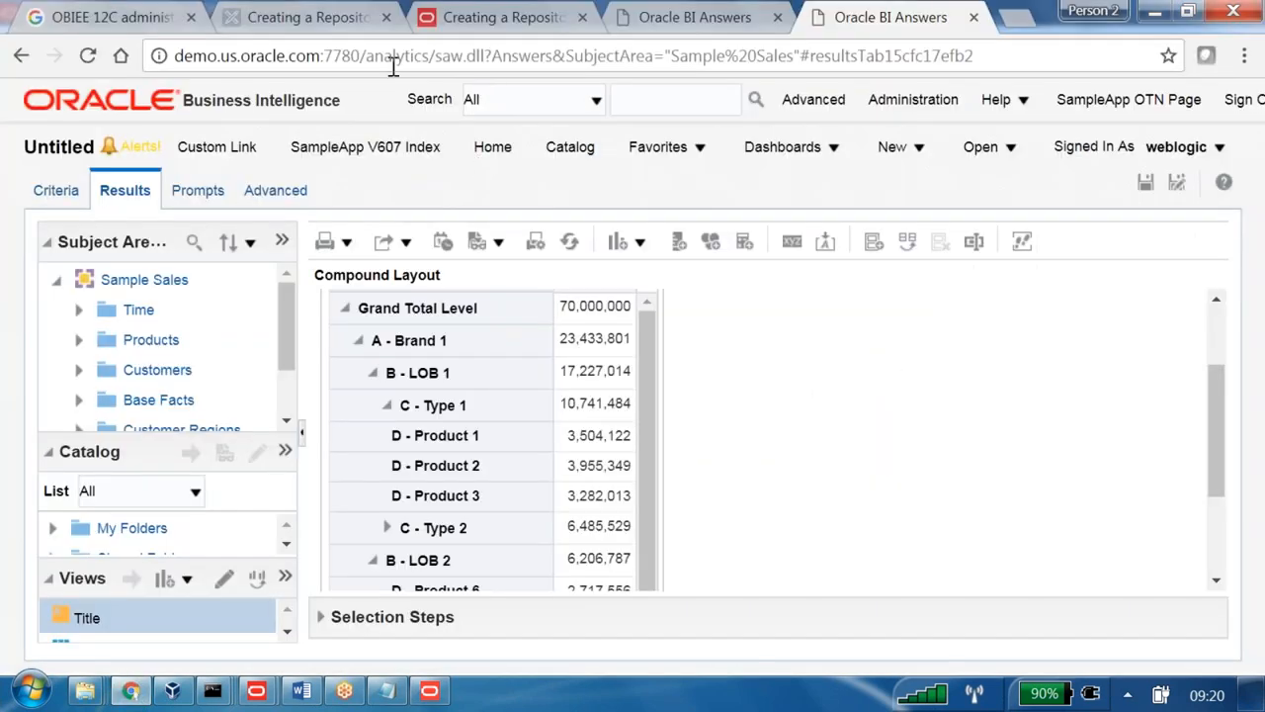
pyautogui.click(394, 59)
pyautogui.click(484, 60)
pyautogui.moveTo(493, 55); pyautogui.dragTo(168, 55)
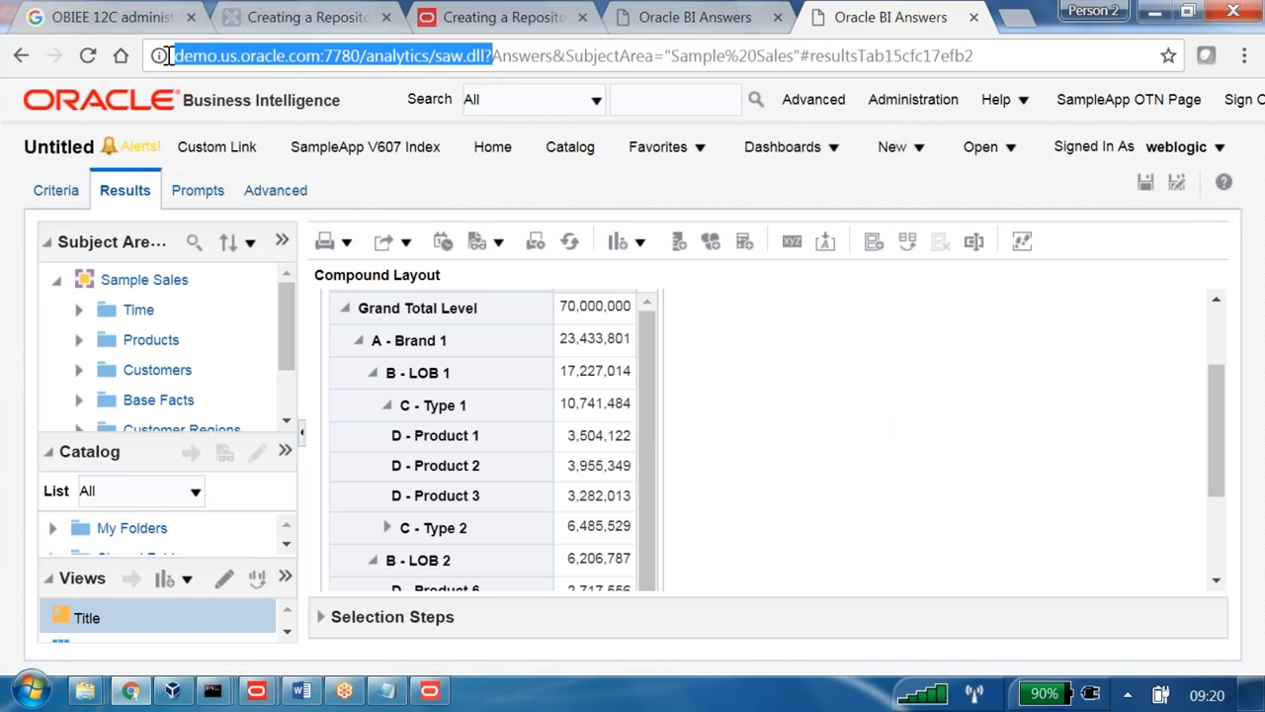
pyautogui.hotkey('alt', 'Tab')
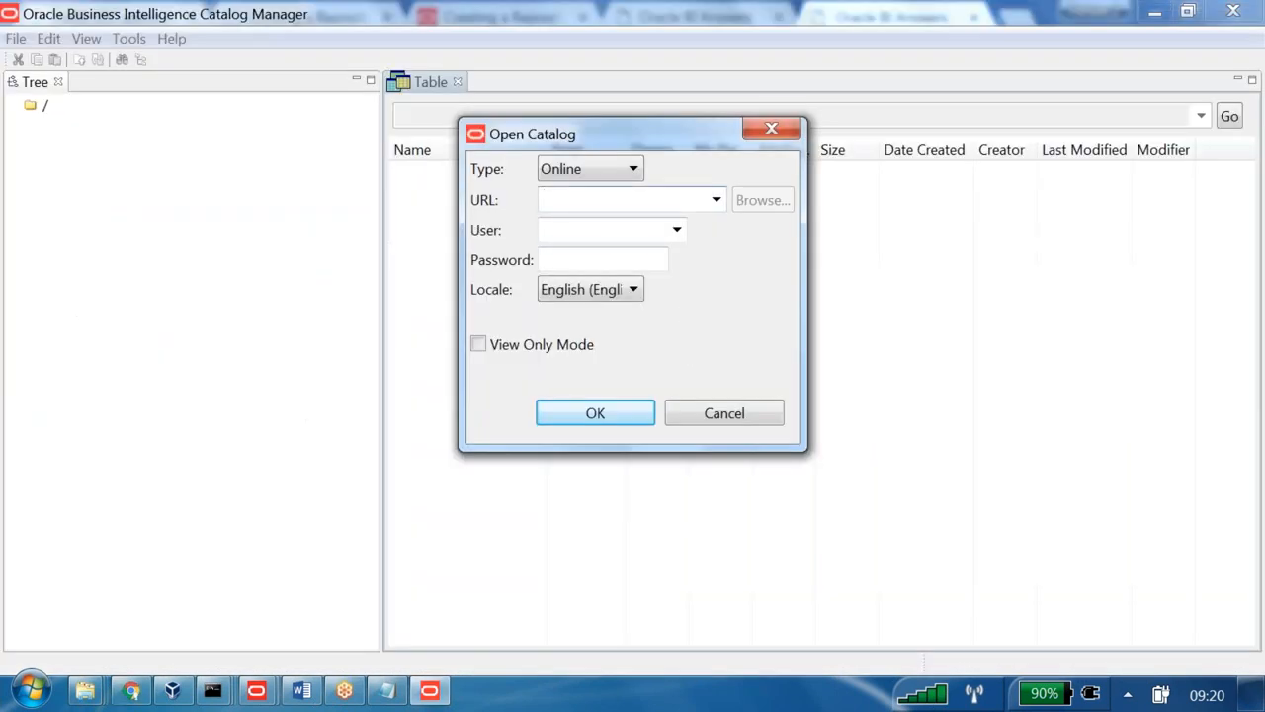
pyautogui.hotkey('ctrl', 'v')
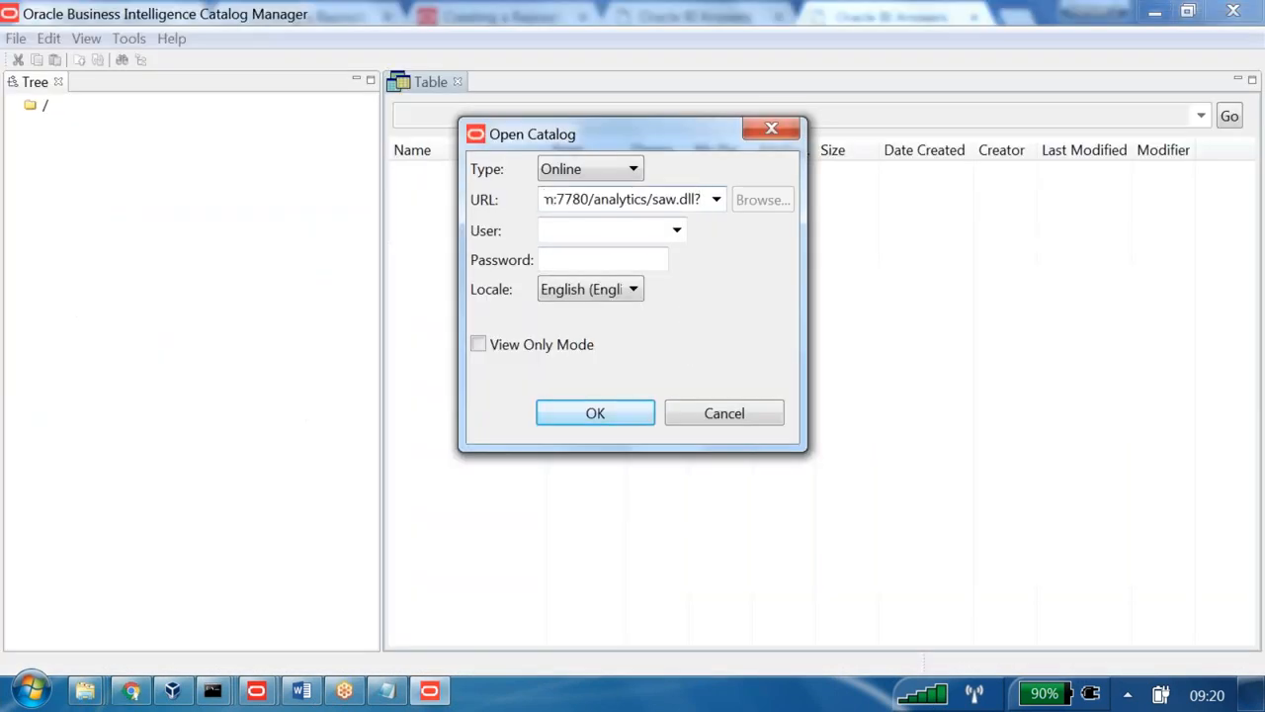
pyautogui.press('Home')
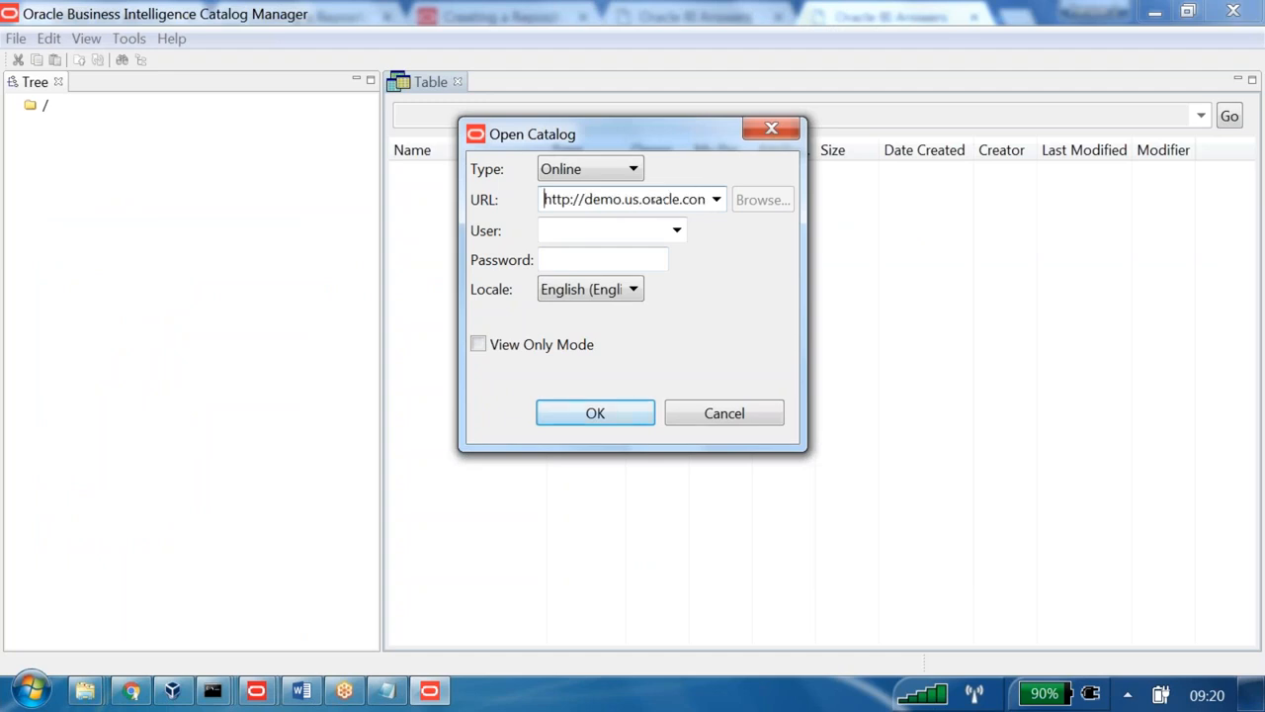
pyautogui.press('End')
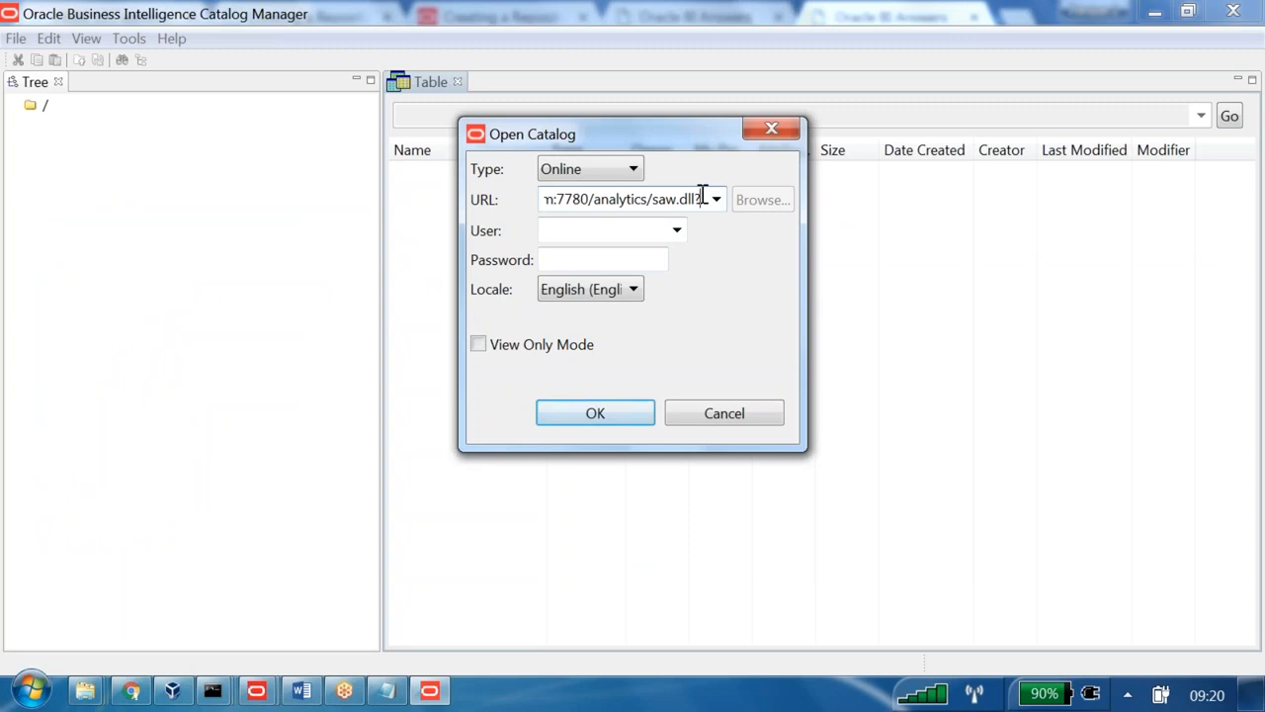
# - Enter the administrator user name and password, submit, and accept the unsecured-connection warning
pyautogui.click(607, 234)
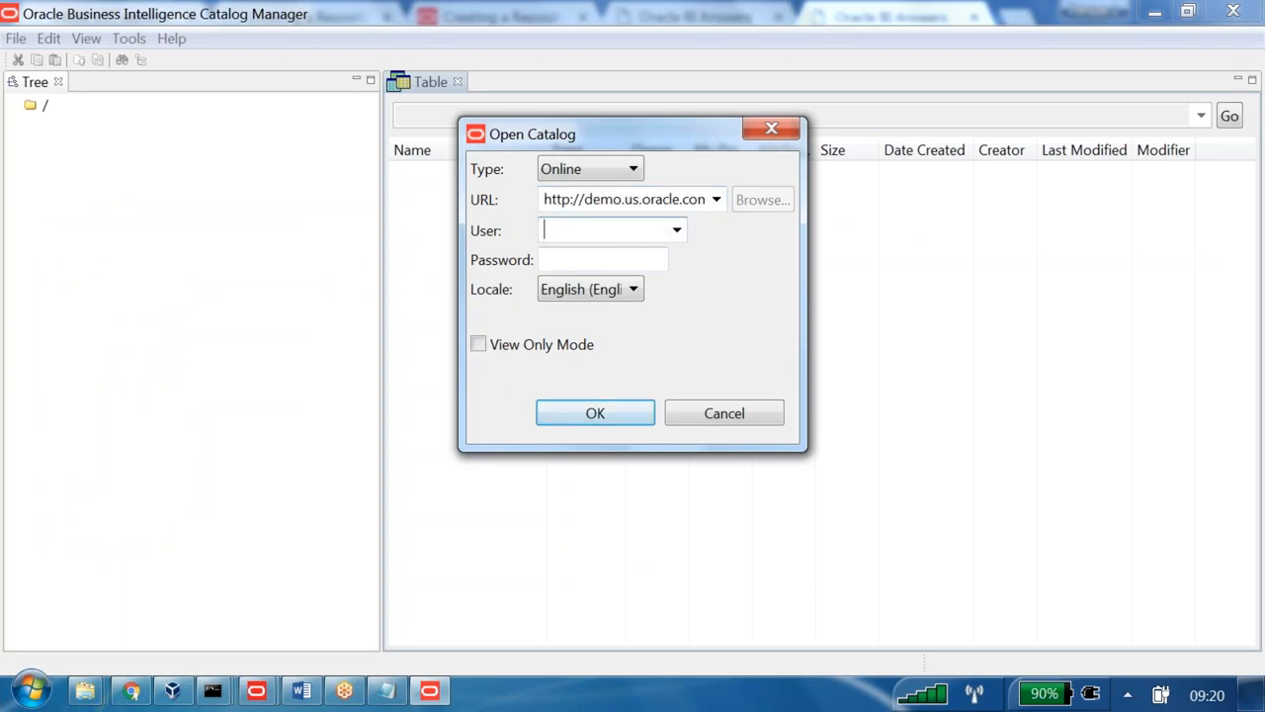
pyautogui.write('weblogic')
pyautogui.press('Tab')
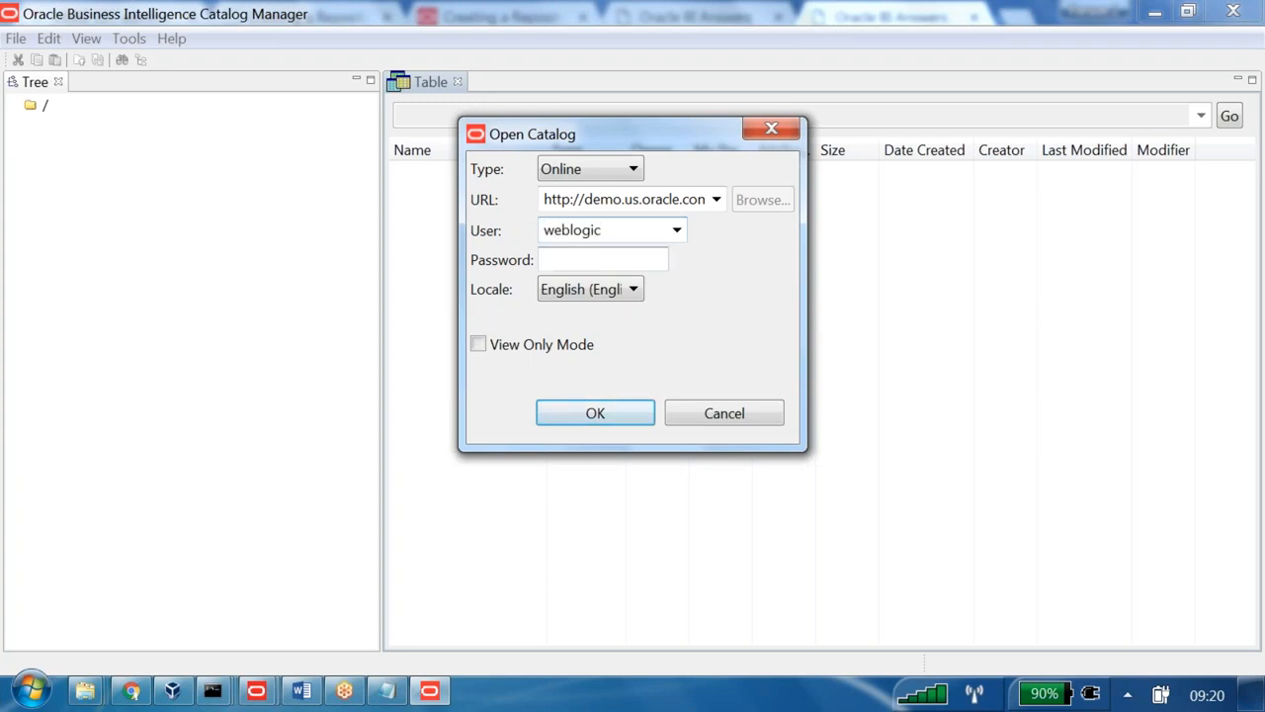
pyautogui.write('welcome1')
pyautogui.click(616, 423)
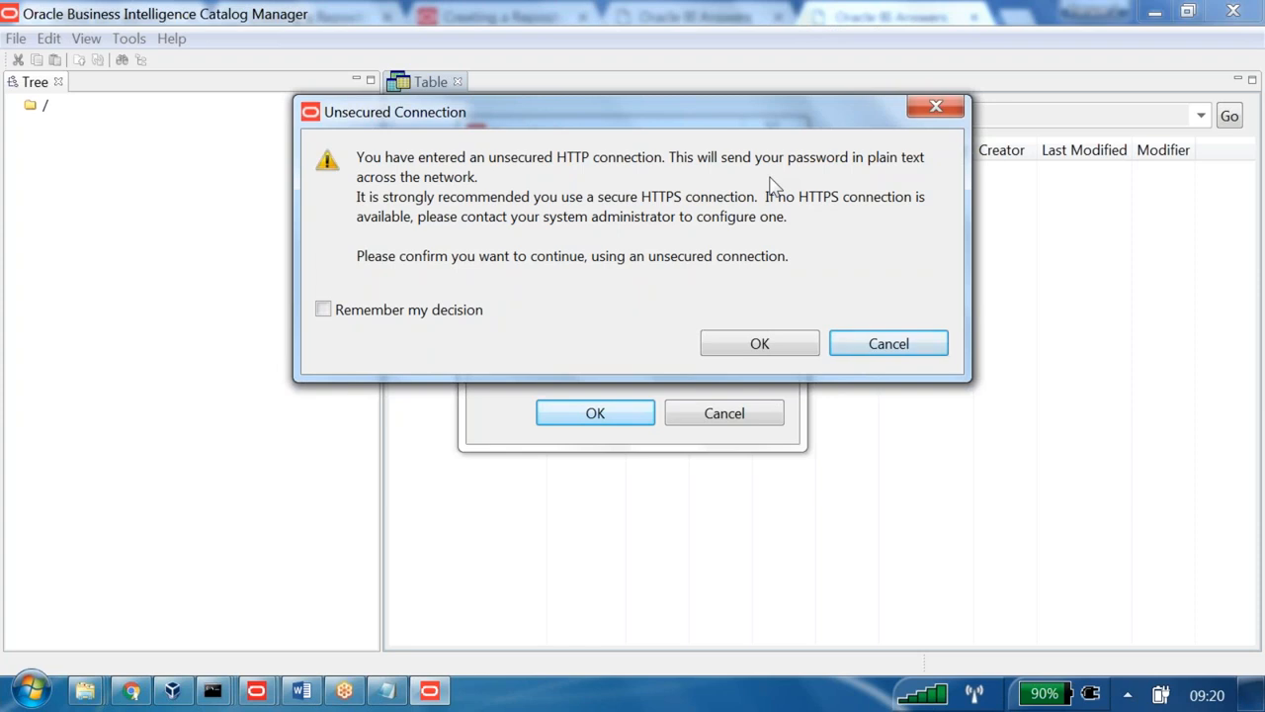
pyautogui.click(472, 311)
pyautogui.click(753, 348)
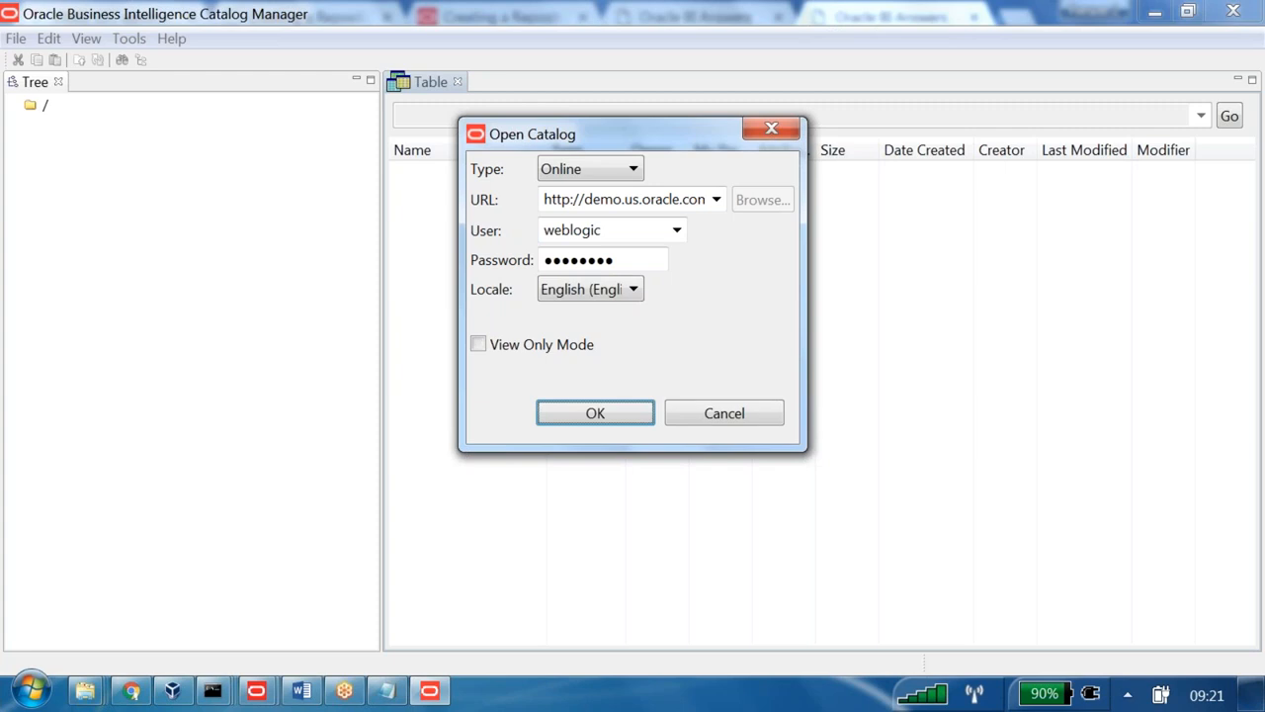
pyautogui.press('Return')
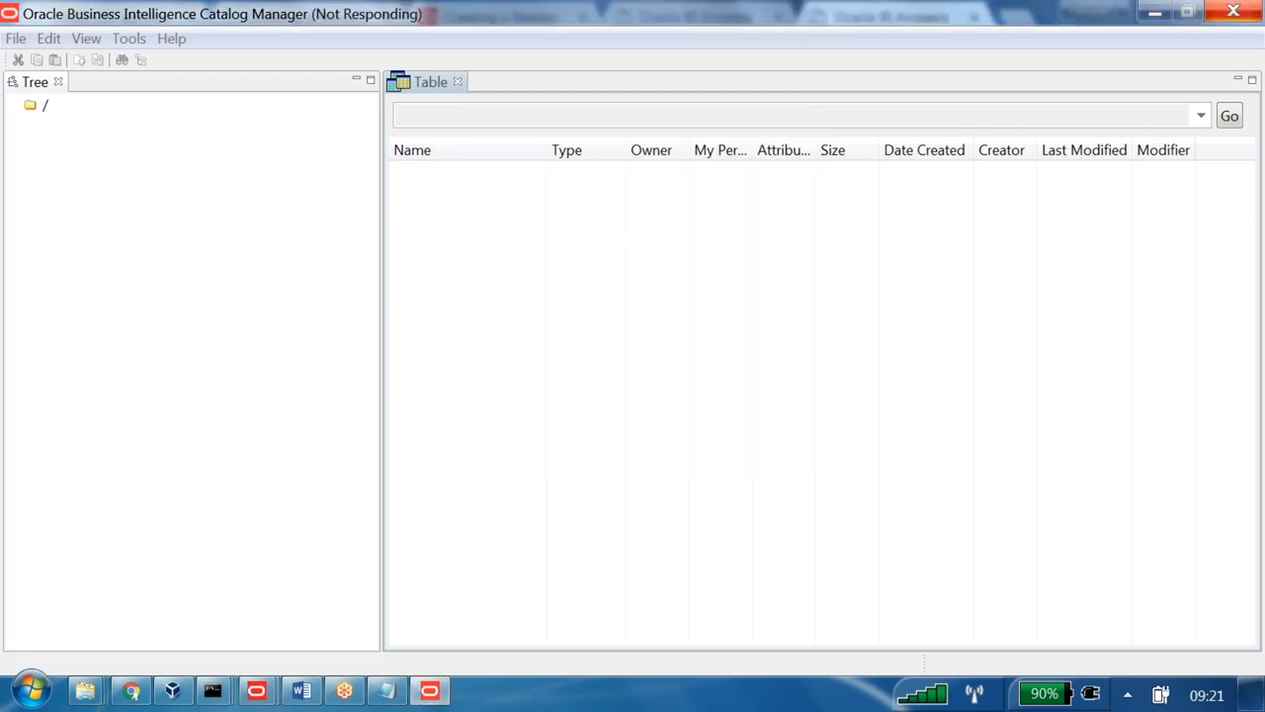
pyautogui.click(16, 105)
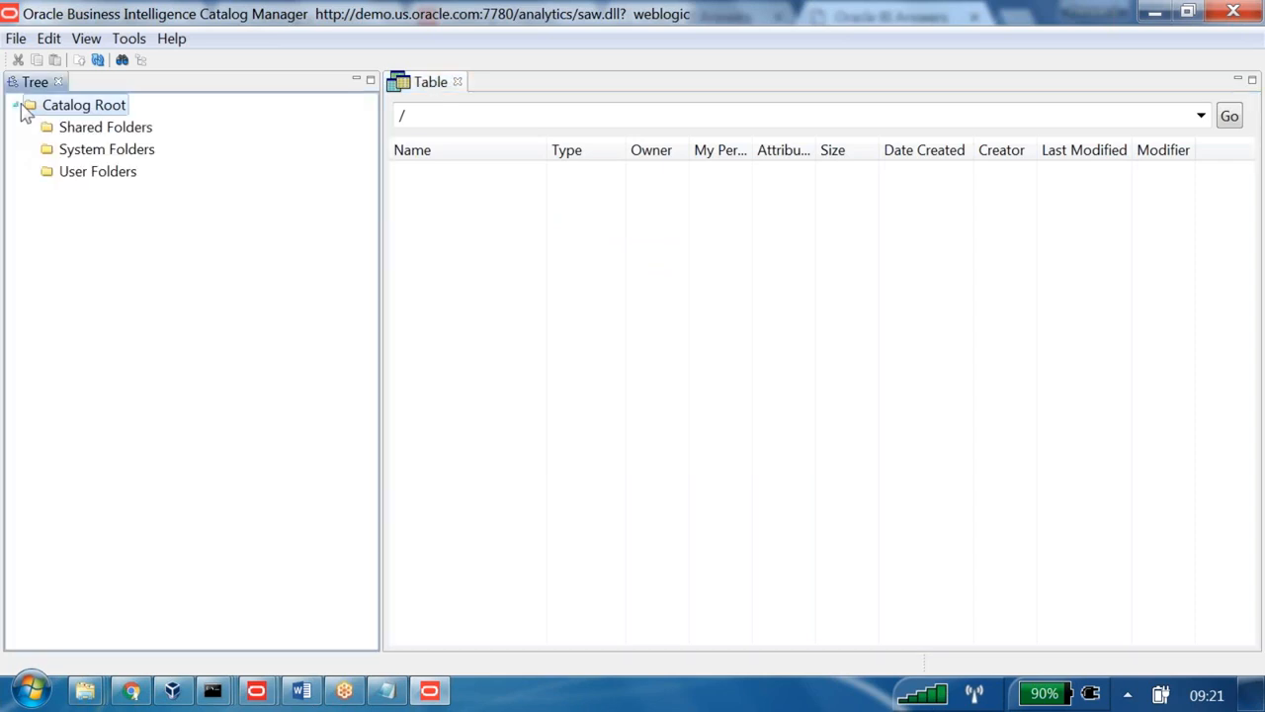
pyautogui.click(48, 129)
pyautogui.click(33, 128)
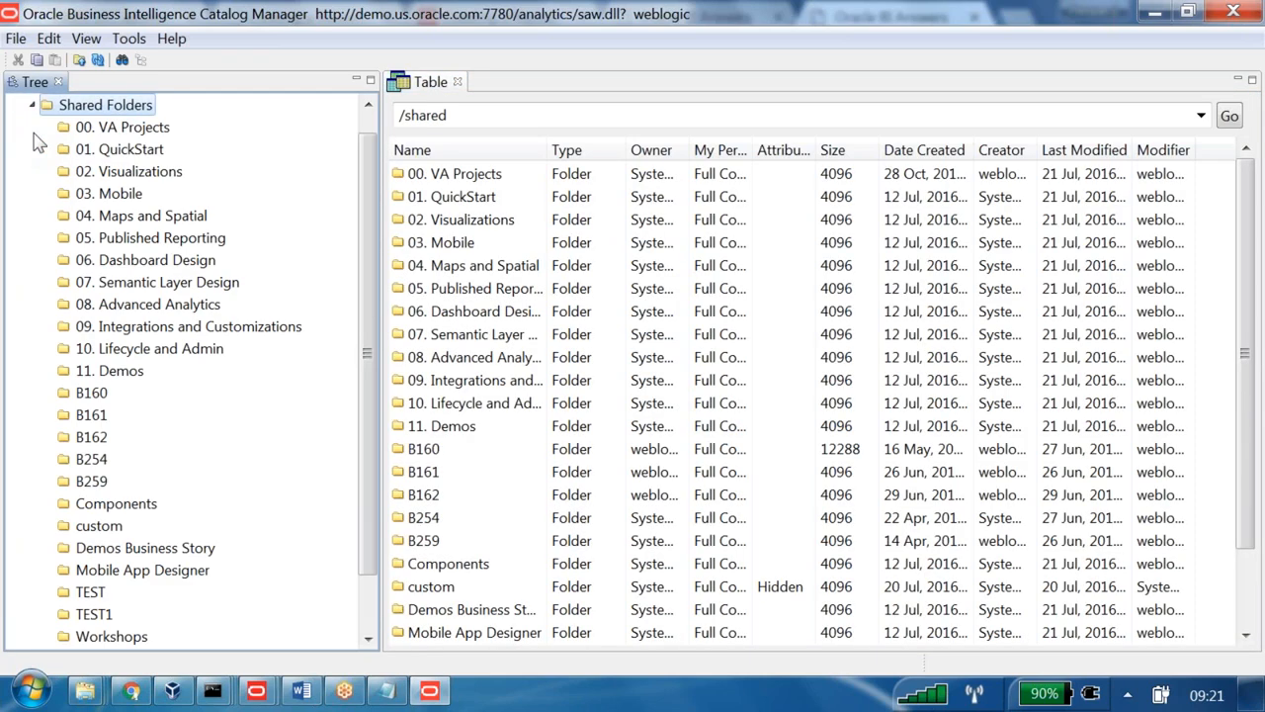
pyautogui.click(97, 437)
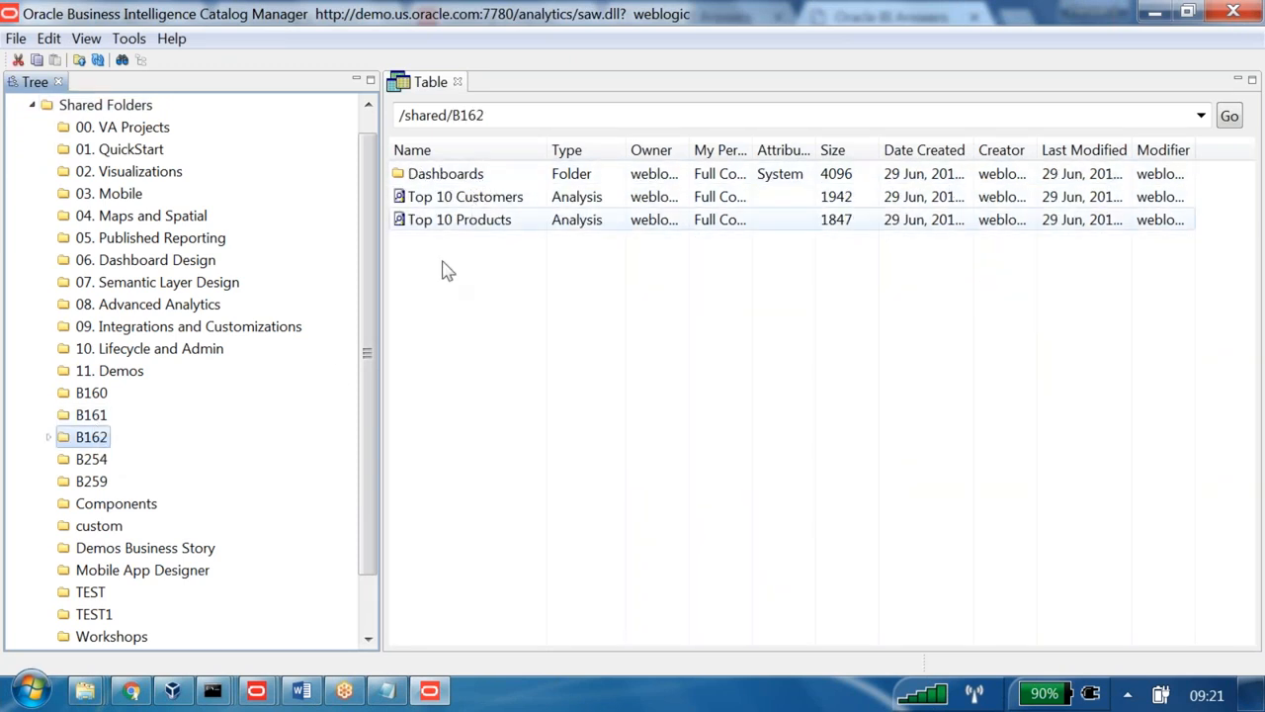
pyautogui.click(110, 416)
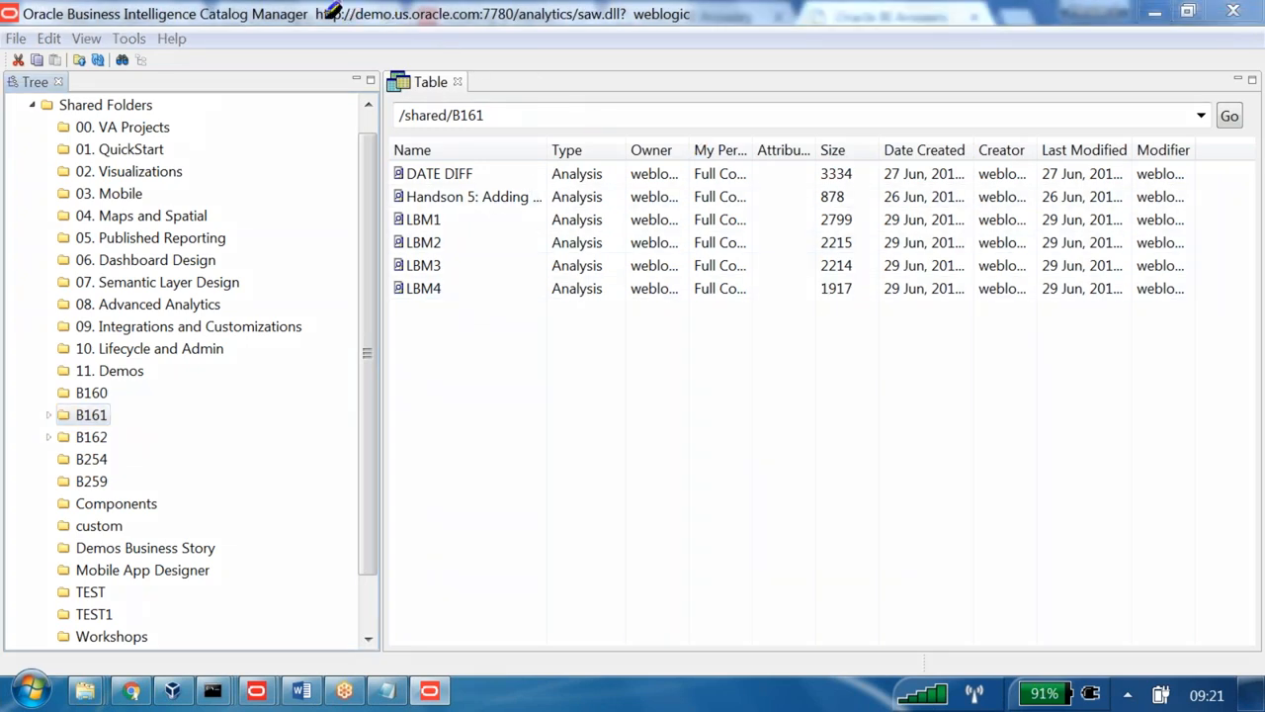
pyautogui.moveTo(351, 14); pyautogui.dragTo(479, 14)
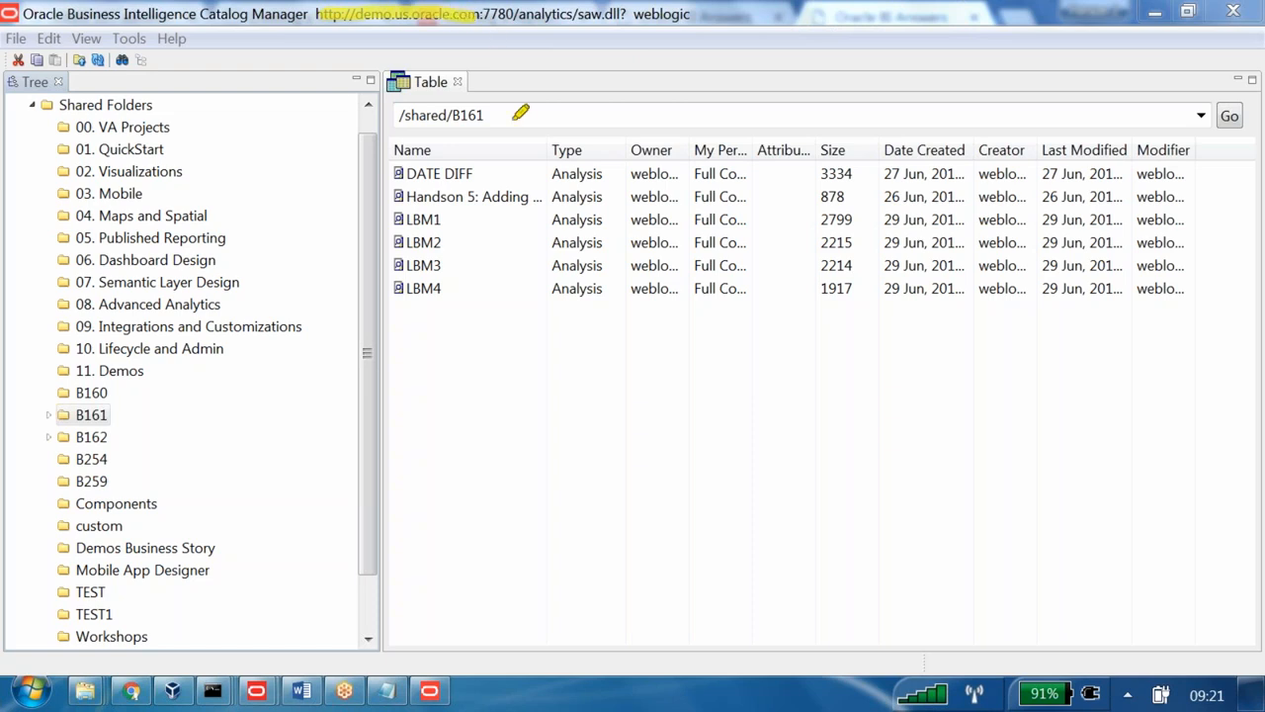
# - Launch a second Catalog Manager from Oracle Business Intelligence Client > biclient_home2
pyautogui.click(28, 698)
pyautogui.click(128, 593)
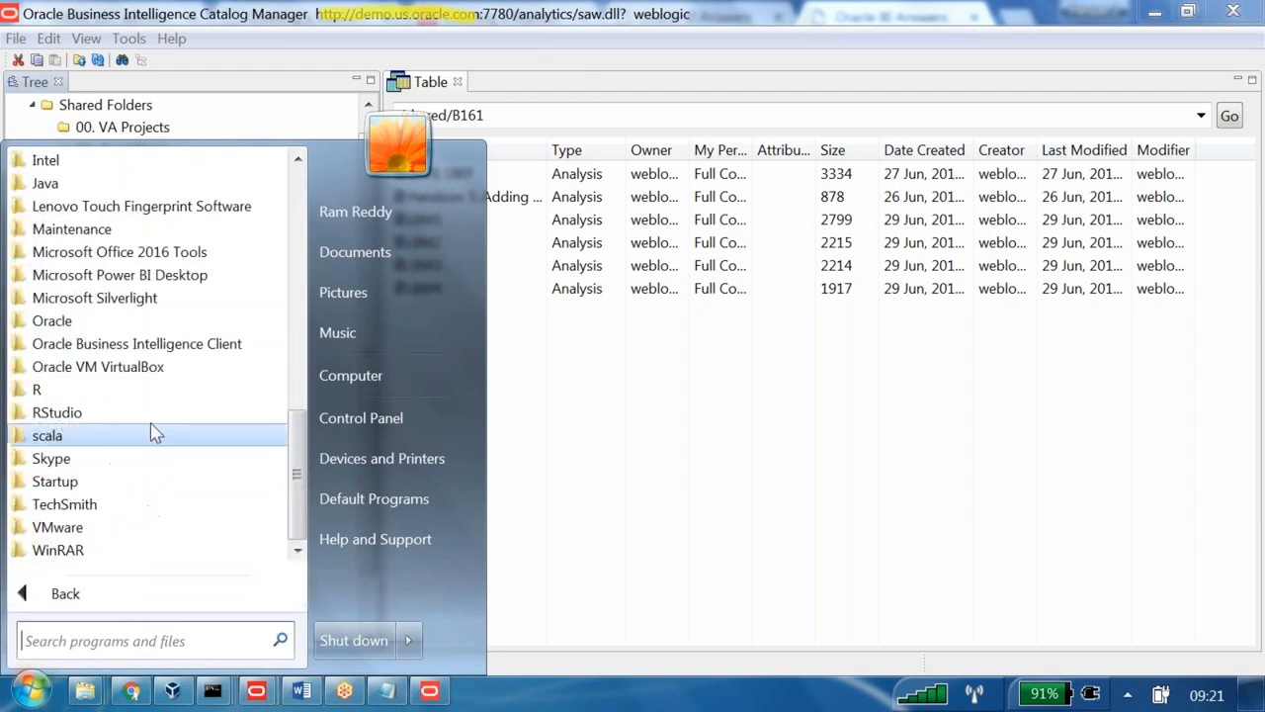
pyautogui.click(138, 346)
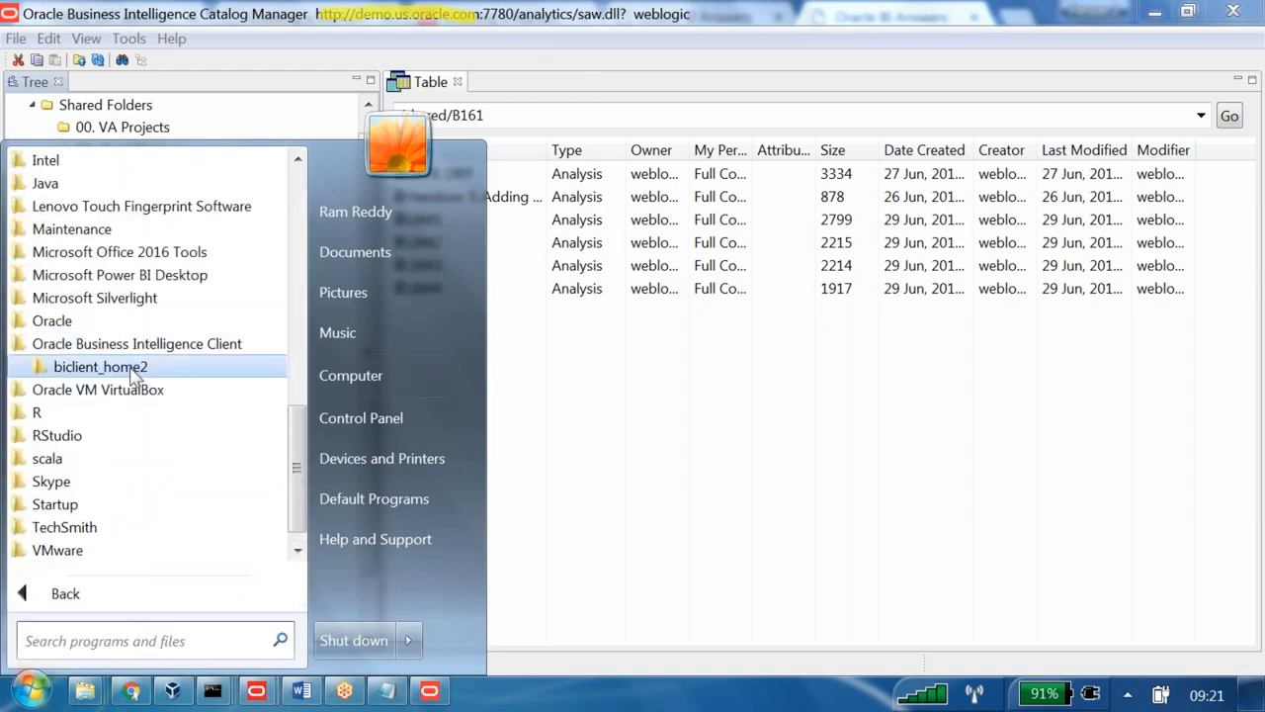
pyautogui.click(132, 371)
pyautogui.click(91, 409)
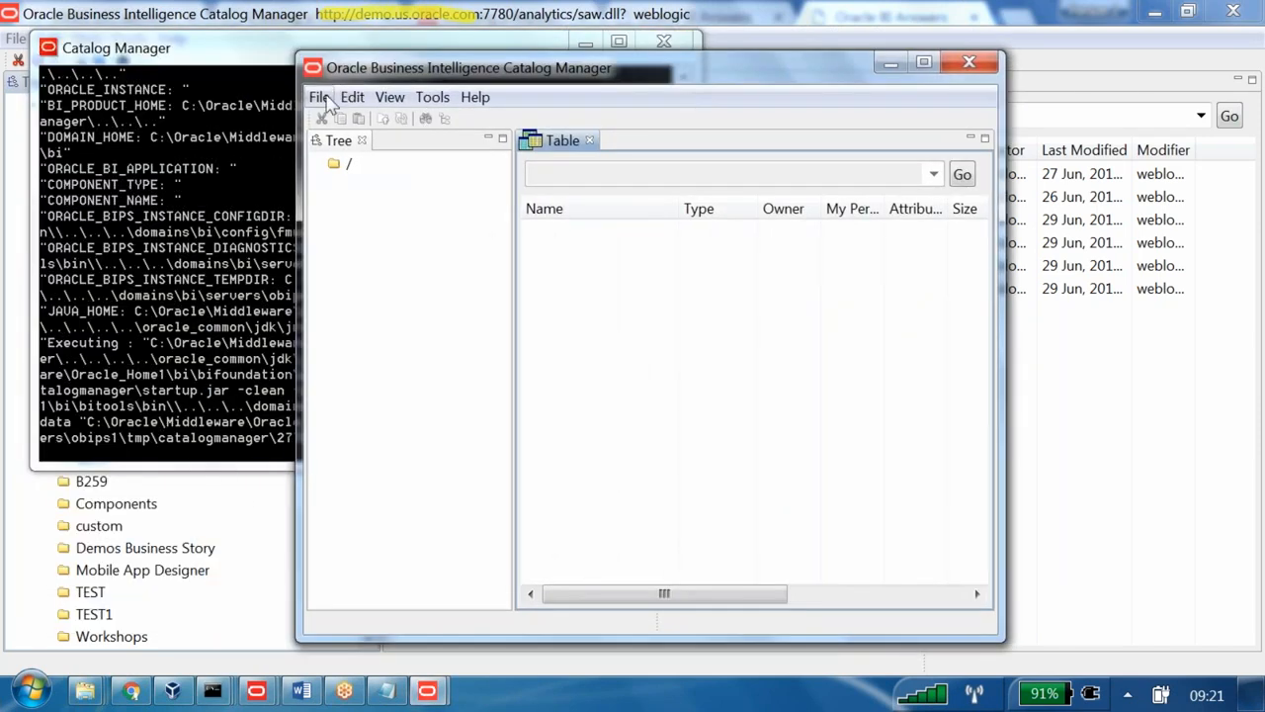
# - Open a catalog via File > Open Catalog and paste the demo server URL
pyautogui.click(318, 97)
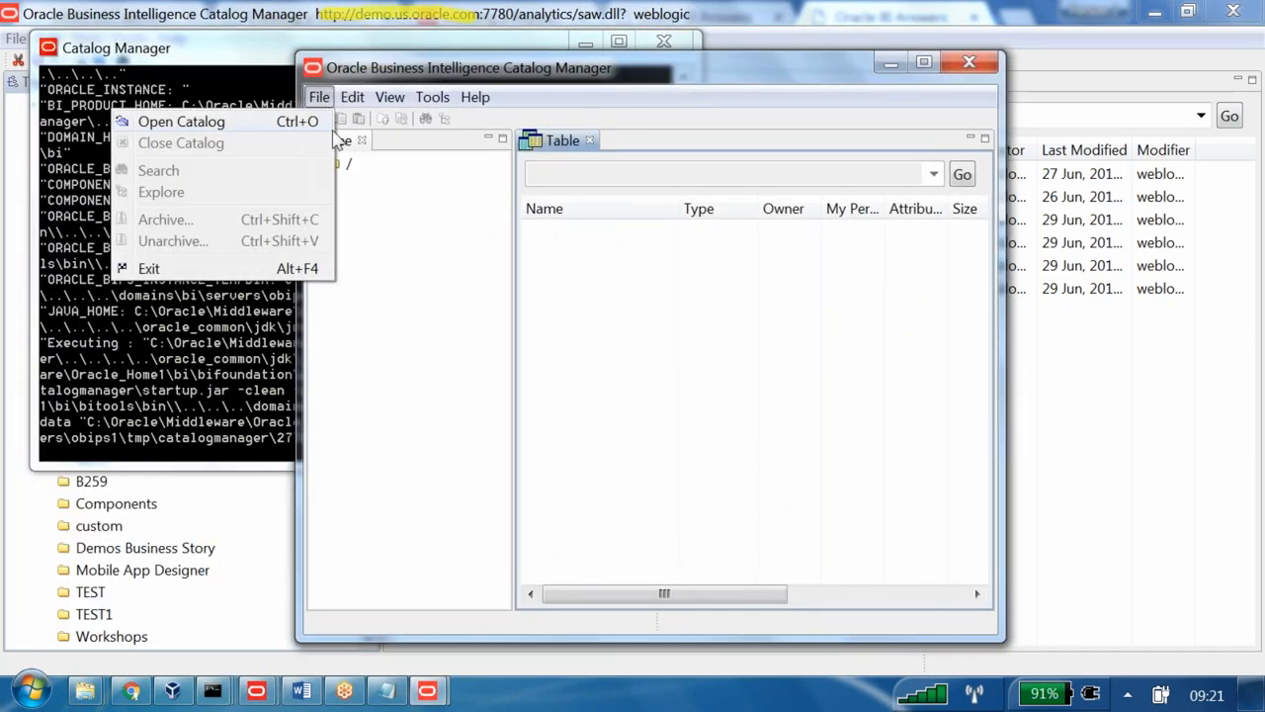
pyautogui.click(283, 122)
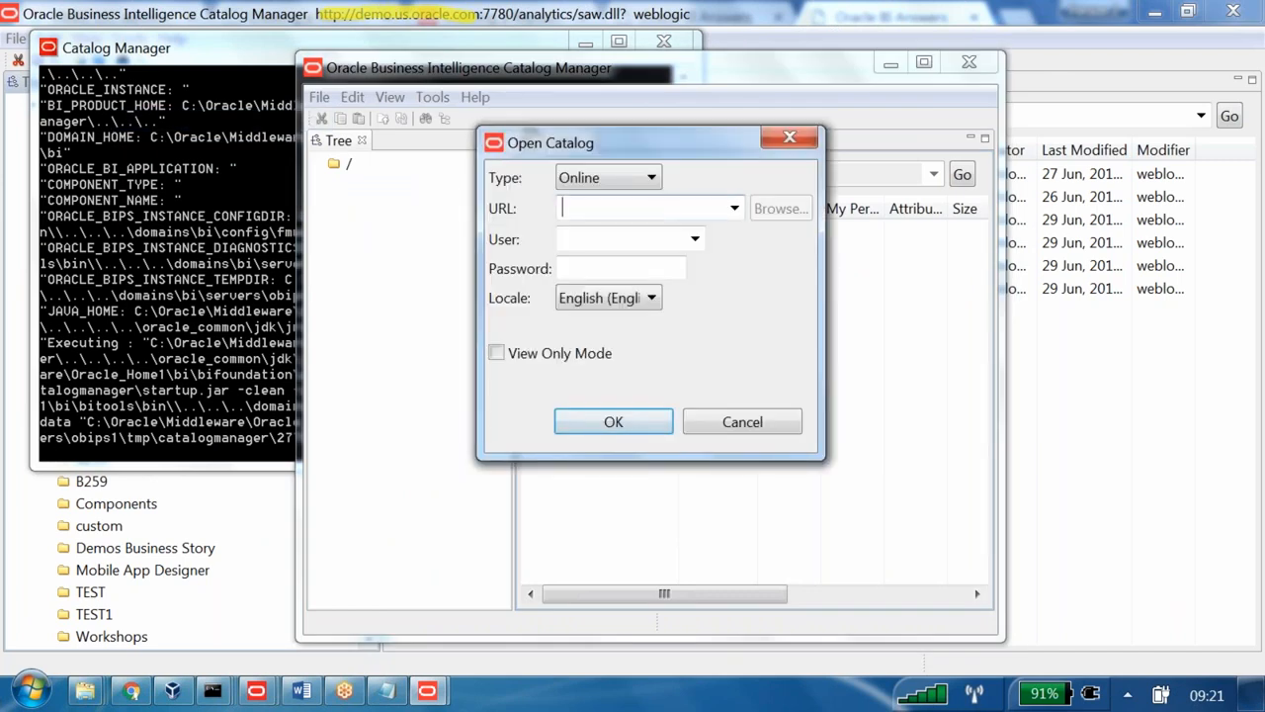
pyautogui.hotkey('ctrl', 'v')
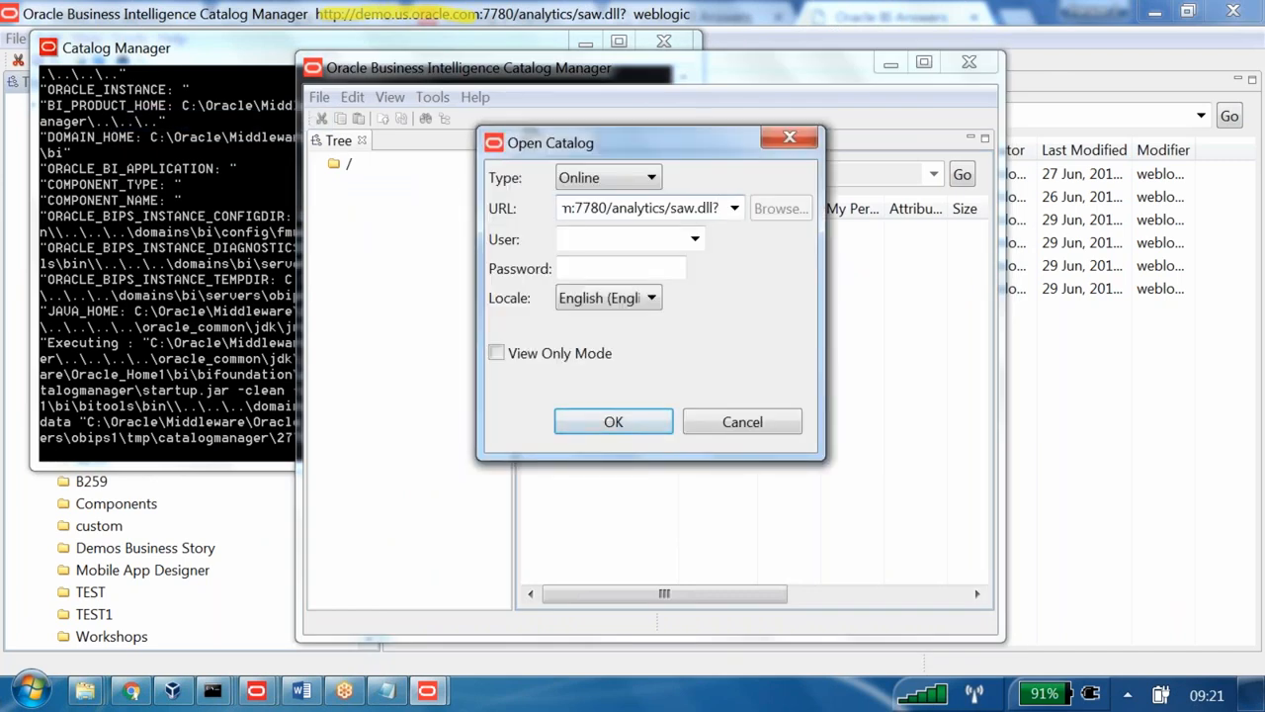
pyautogui.press('Home')
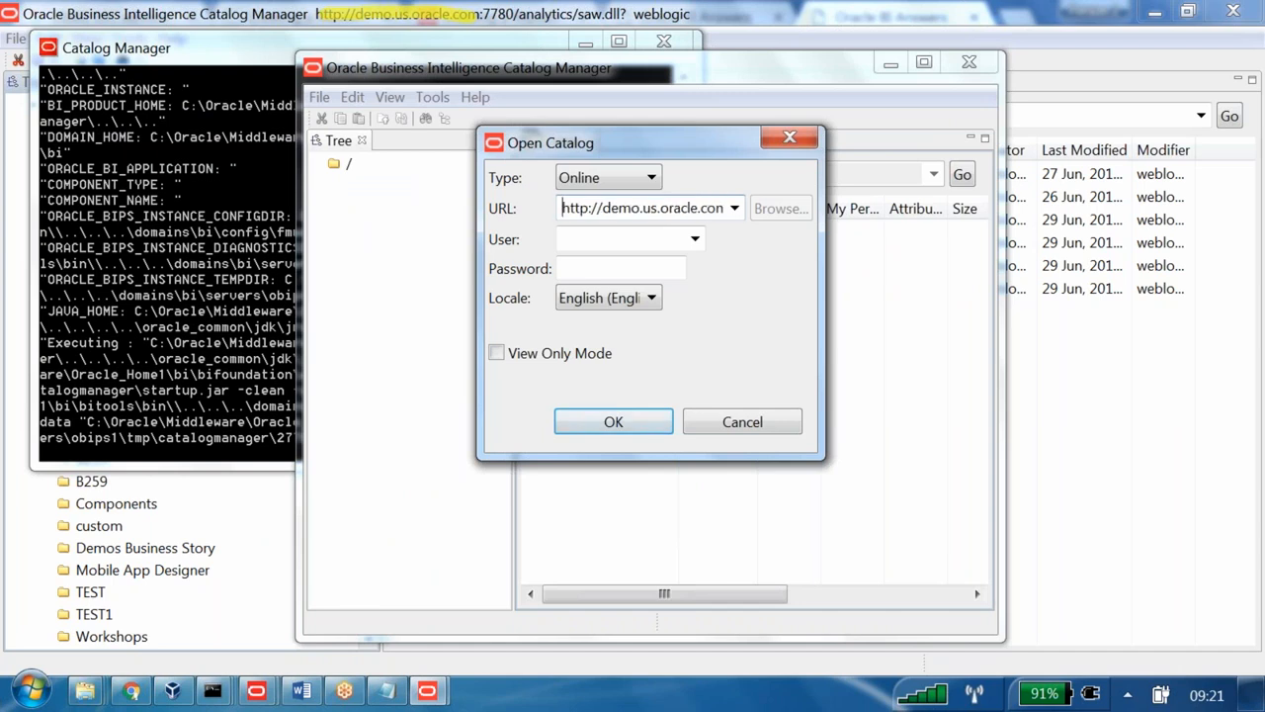
pyautogui.moveTo(602, 208); pyautogui.dragTo(723, 206)
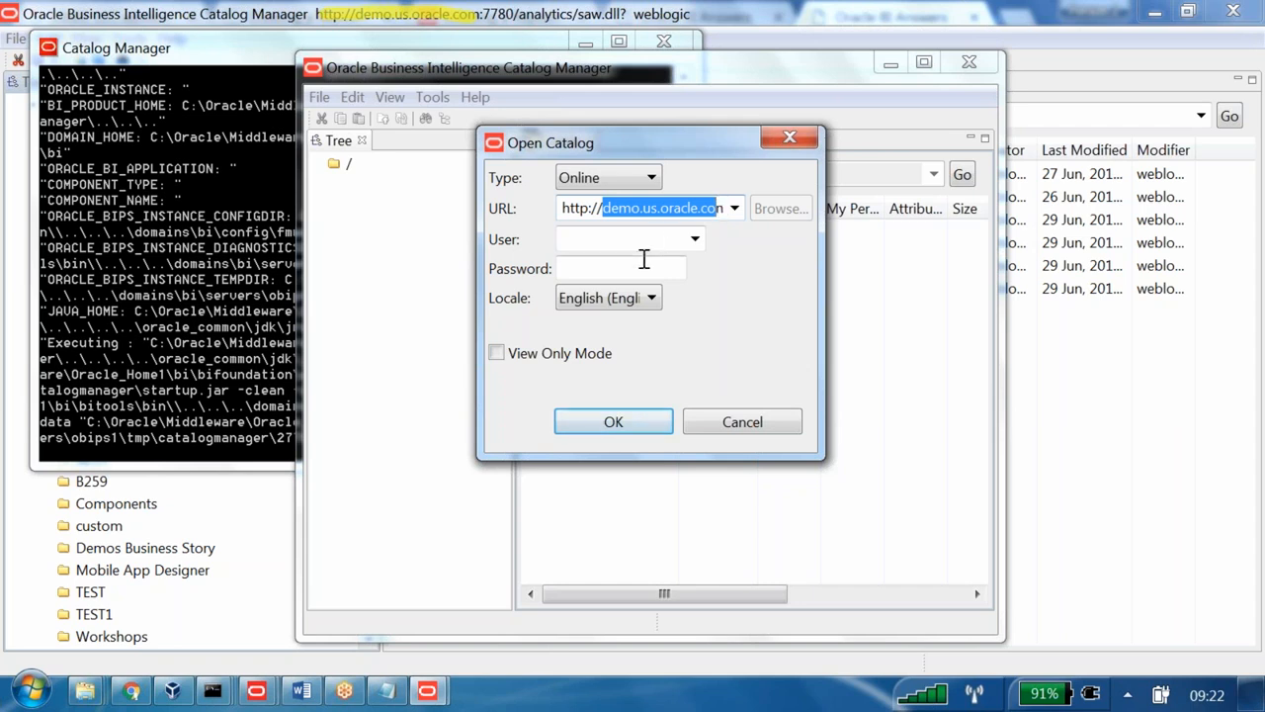
# - Submit the administrator user name and password, remembering the unsecured-connection choice
pyautogui.click(632, 238)
pyautogui.write('web')
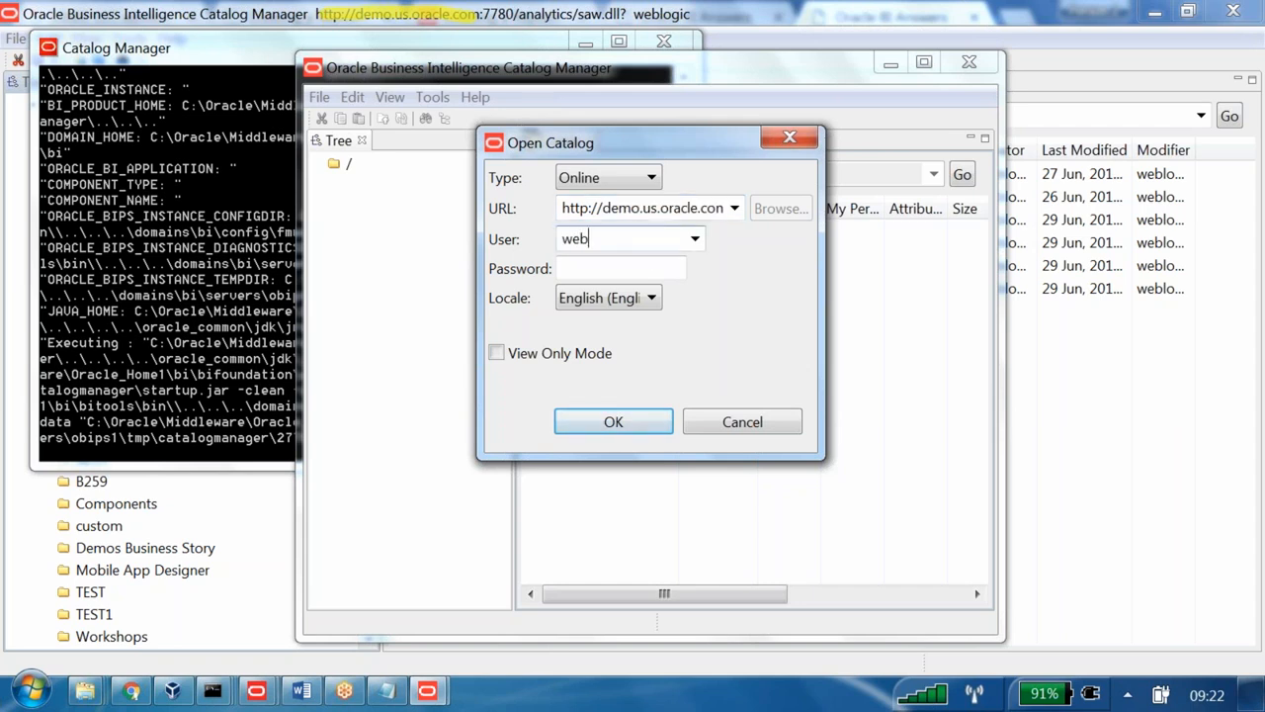
pyautogui.write('logic')
pyautogui.press('Tab')
pyautogui.write('w')
pyautogui.write('ogic1')
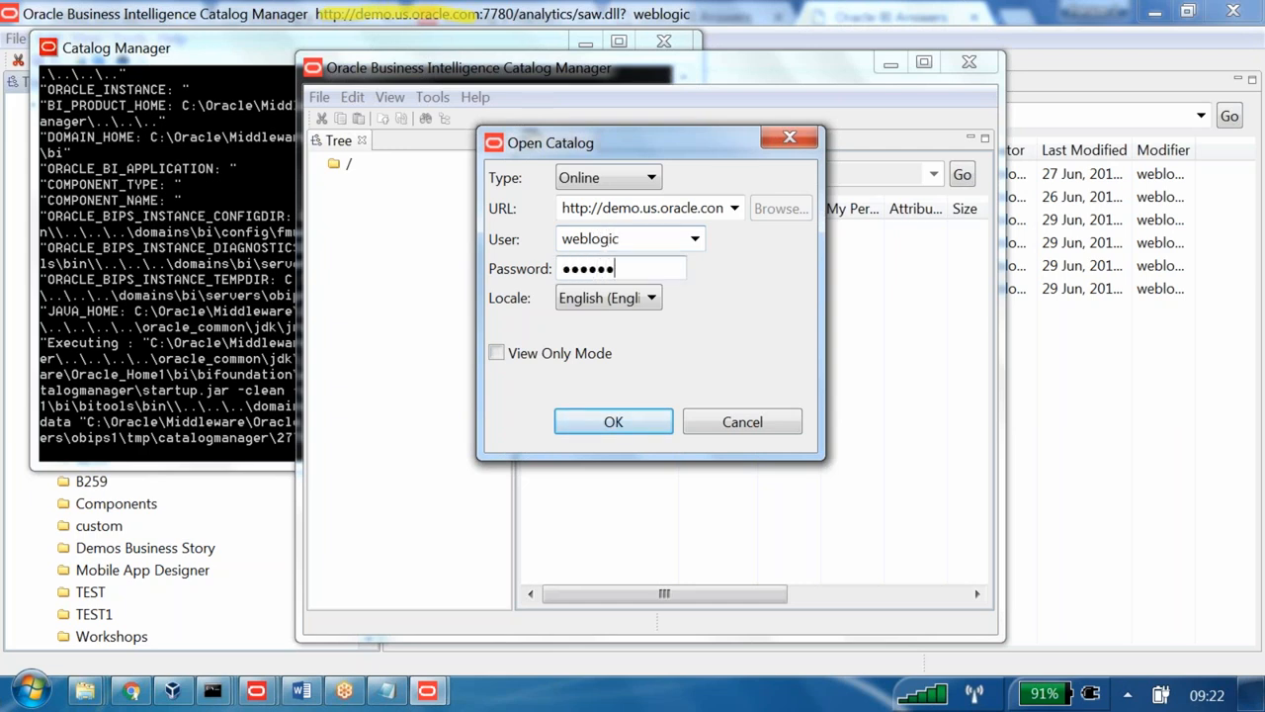
pyautogui.press('Return')
pyautogui.click(472, 323)
# - Accept the unsecured HTTP connection, minimise the console, and expand Catalog Root > Shared Folders
pyautogui.click(770, 354)
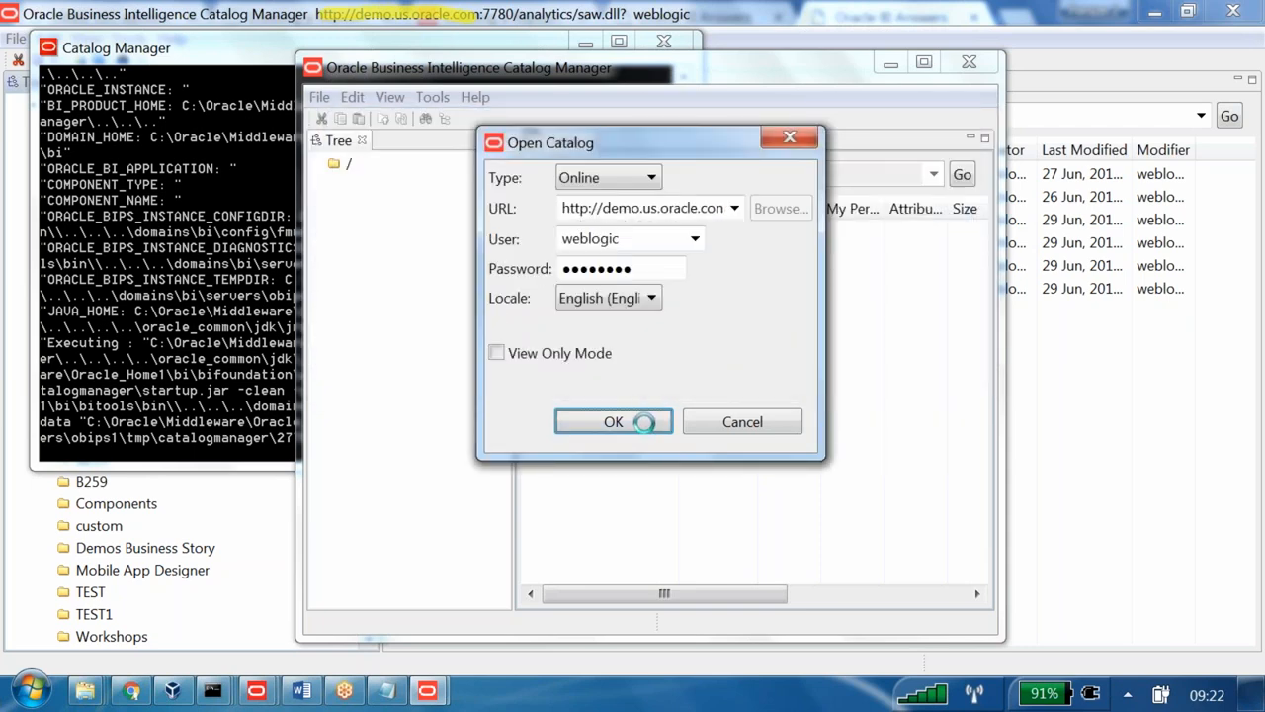
pyautogui.moveTo(232, 47); pyautogui.dragTo(256, 381)
pyautogui.click(605, 376)
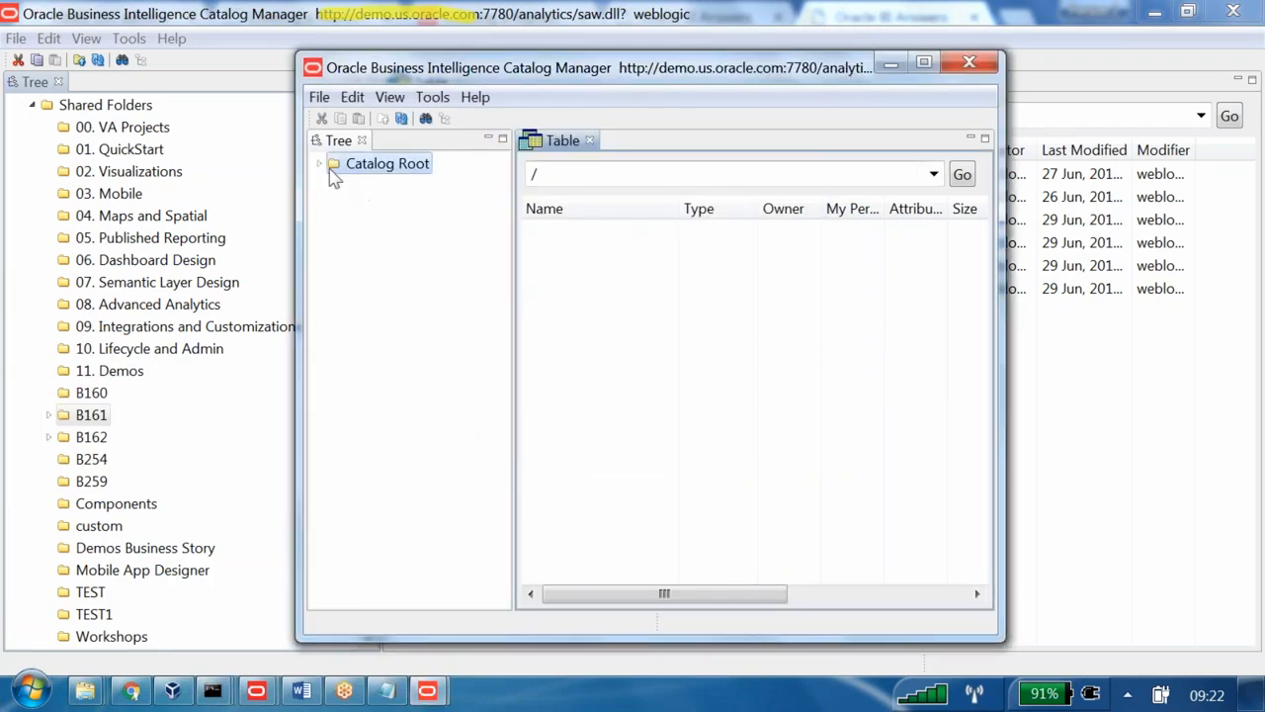
pyautogui.click(323, 164)
pyautogui.click(346, 187)
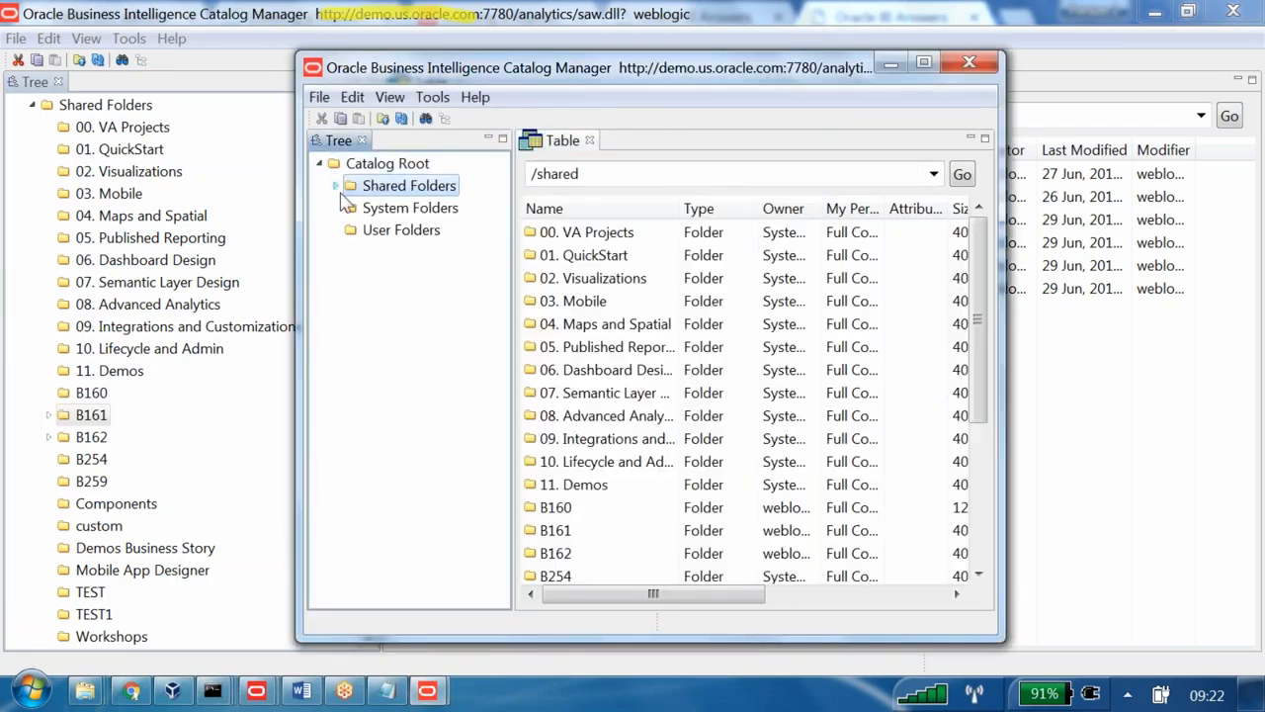
pyautogui.click(336, 186)
# - Reposition the second catalog window and return to the first window at 06. Dashboard Design
pyautogui.moveTo(630, 75); pyautogui.dragTo(708, 84)
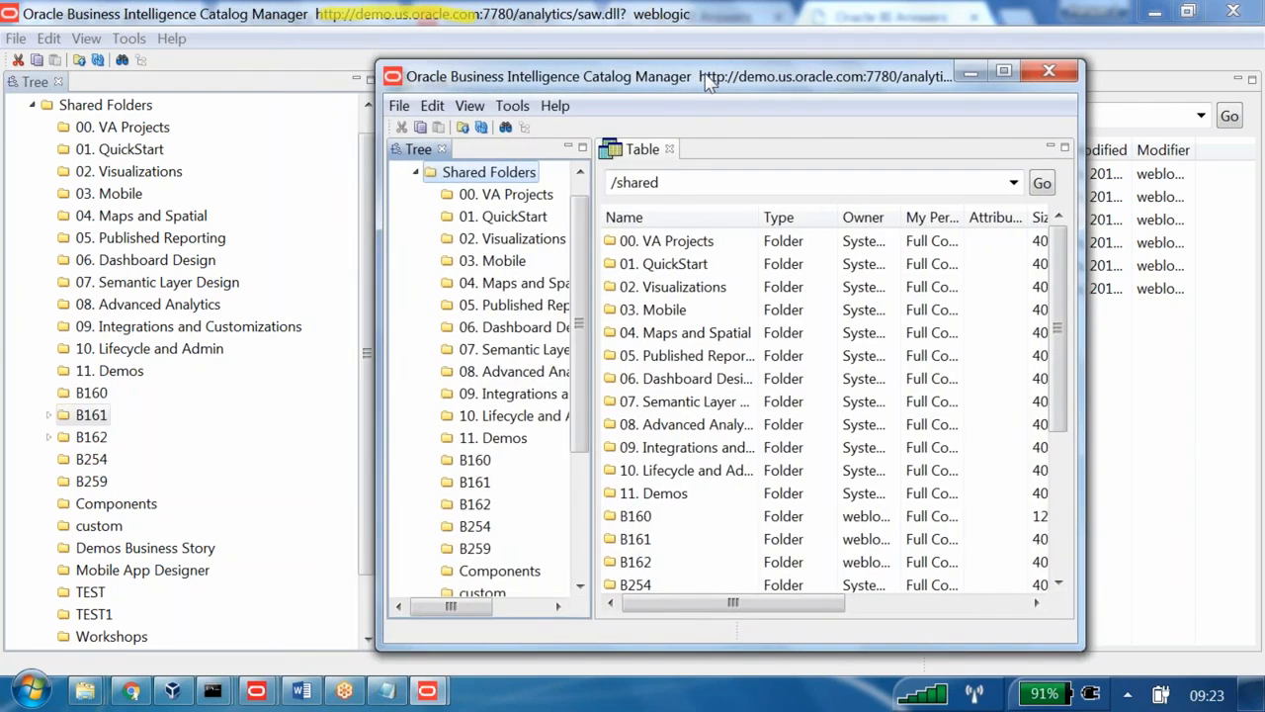
pyautogui.doubleClick(708, 84)
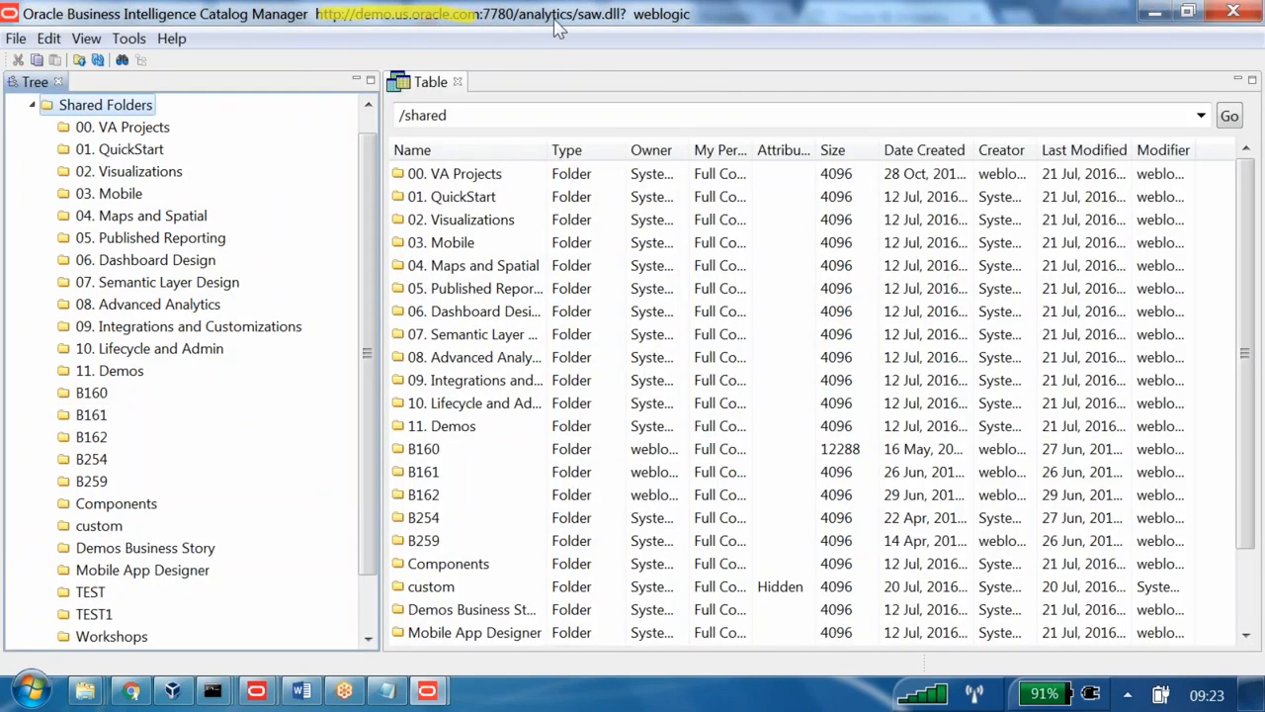
pyautogui.doubleClick(557, 27)
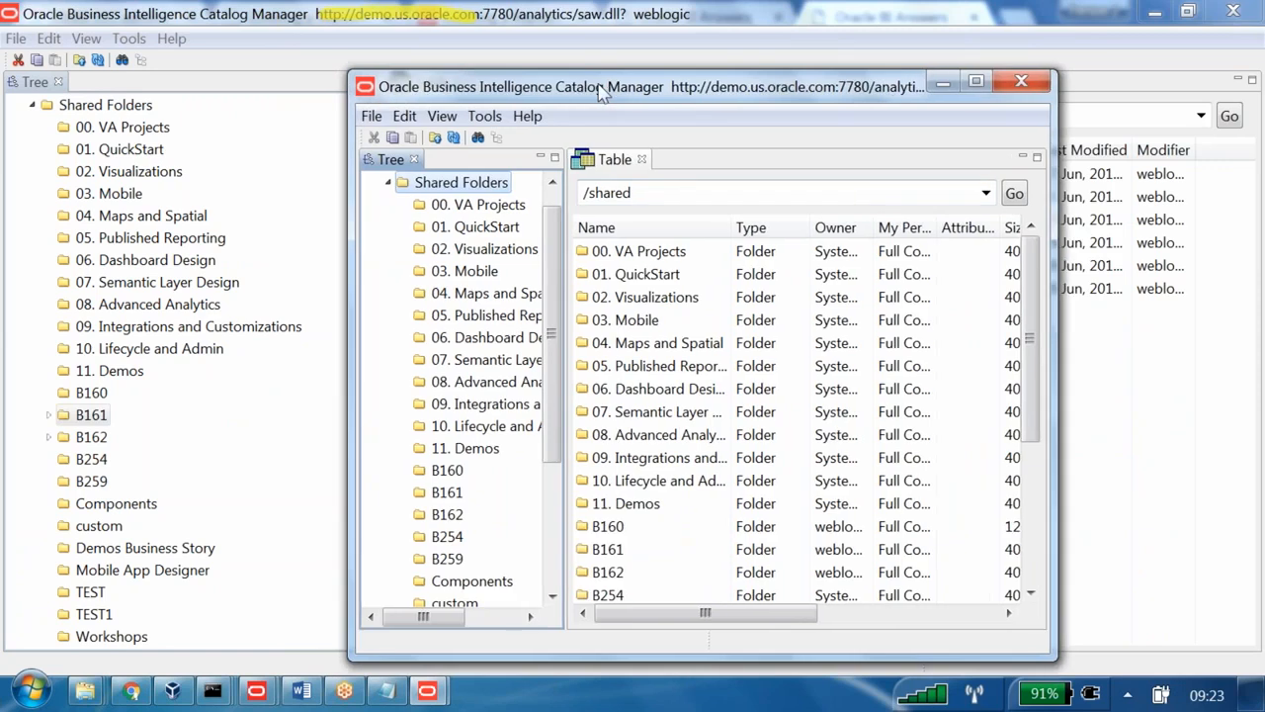
pyautogui.moveTo(603, 89); pyautogui.dragTo(648, 86)
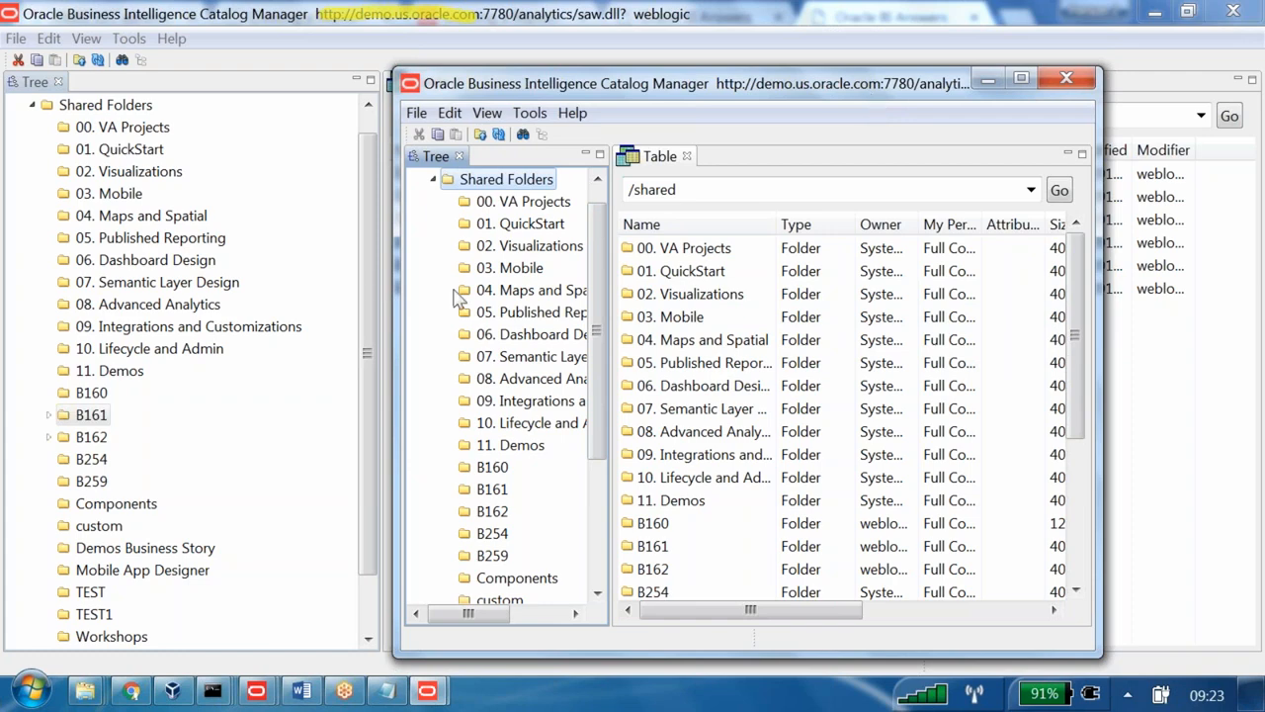
pyautogui.click(194, 265)
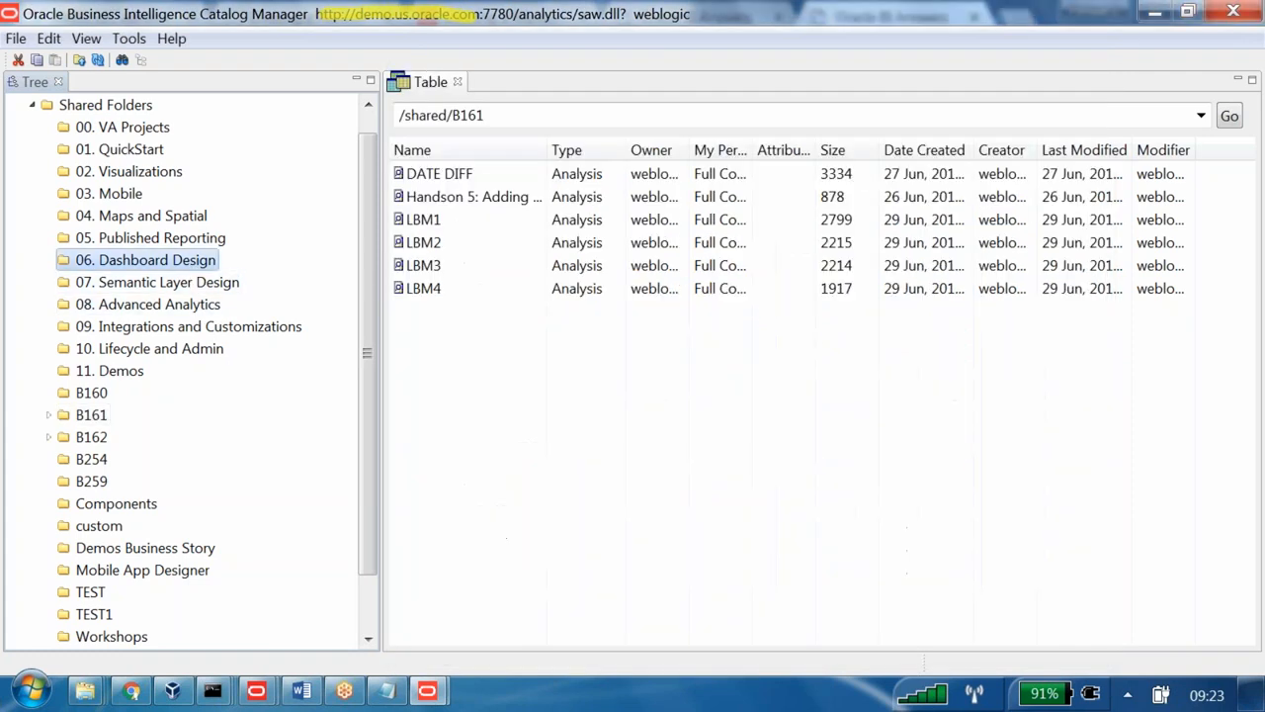
# - Copy 06. Dashboard Design and paste it into B161 in the second Catalog Manager window
pyautogui.rightClick(194, 263)
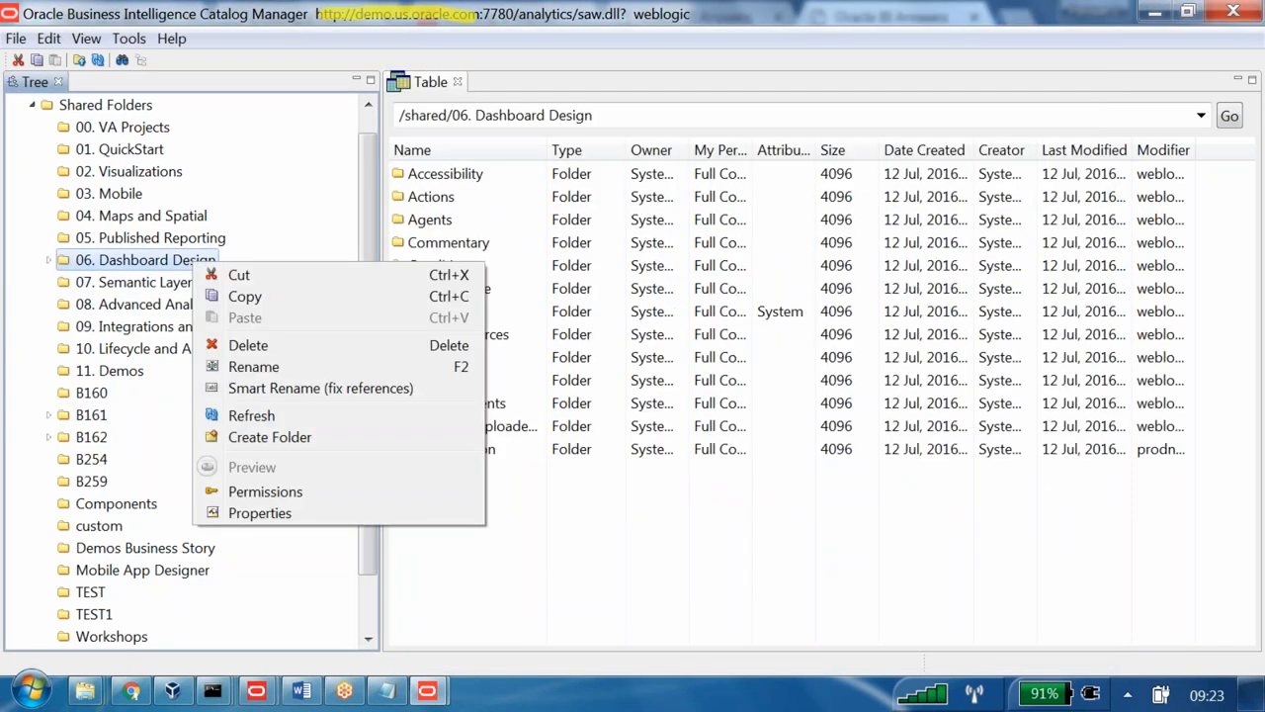
pyautogui.click(245, 295)
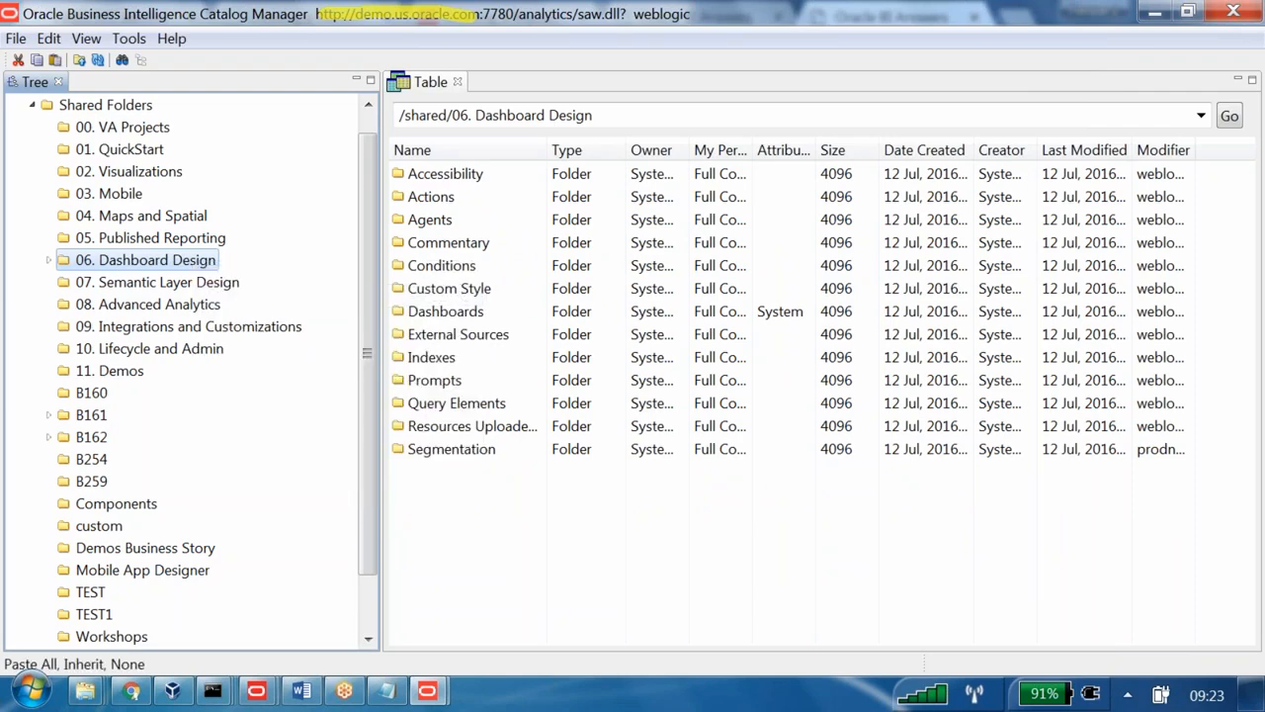
pyautogui.hotkey('alt', 'Tab')
pyautogui.doubleClick(667, 551)
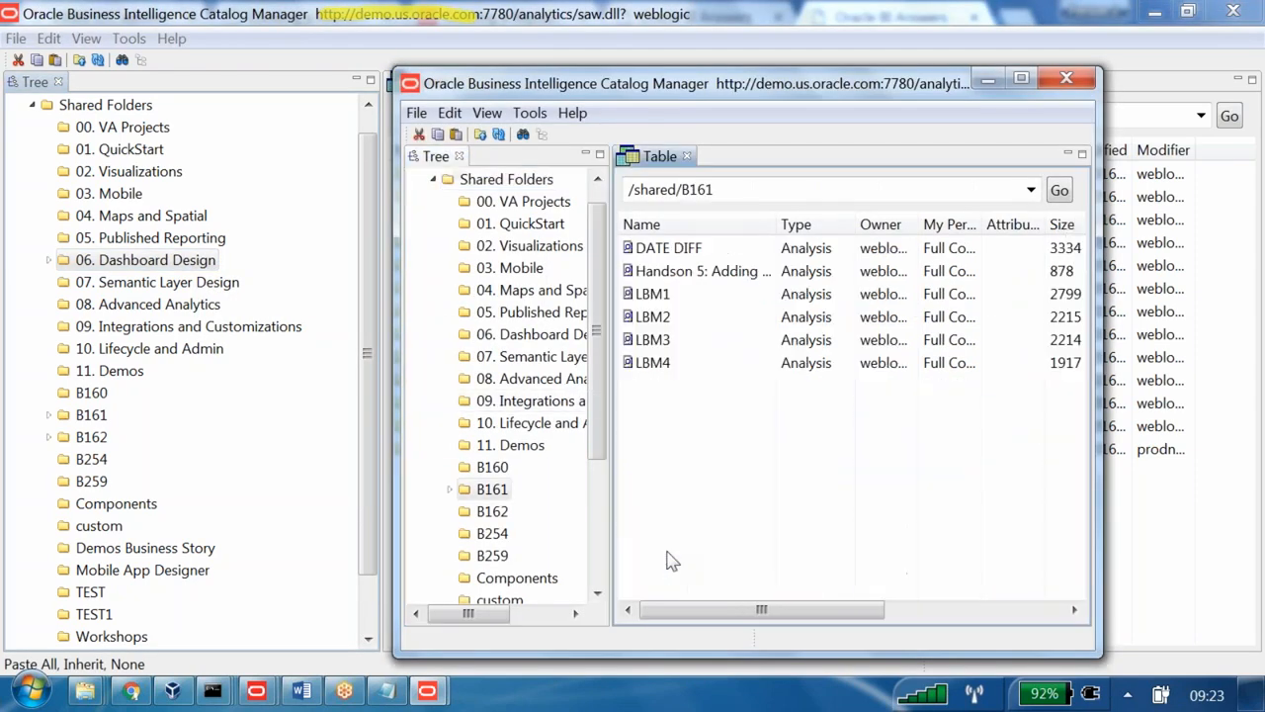
pyautogui.rightClick(683, 451)
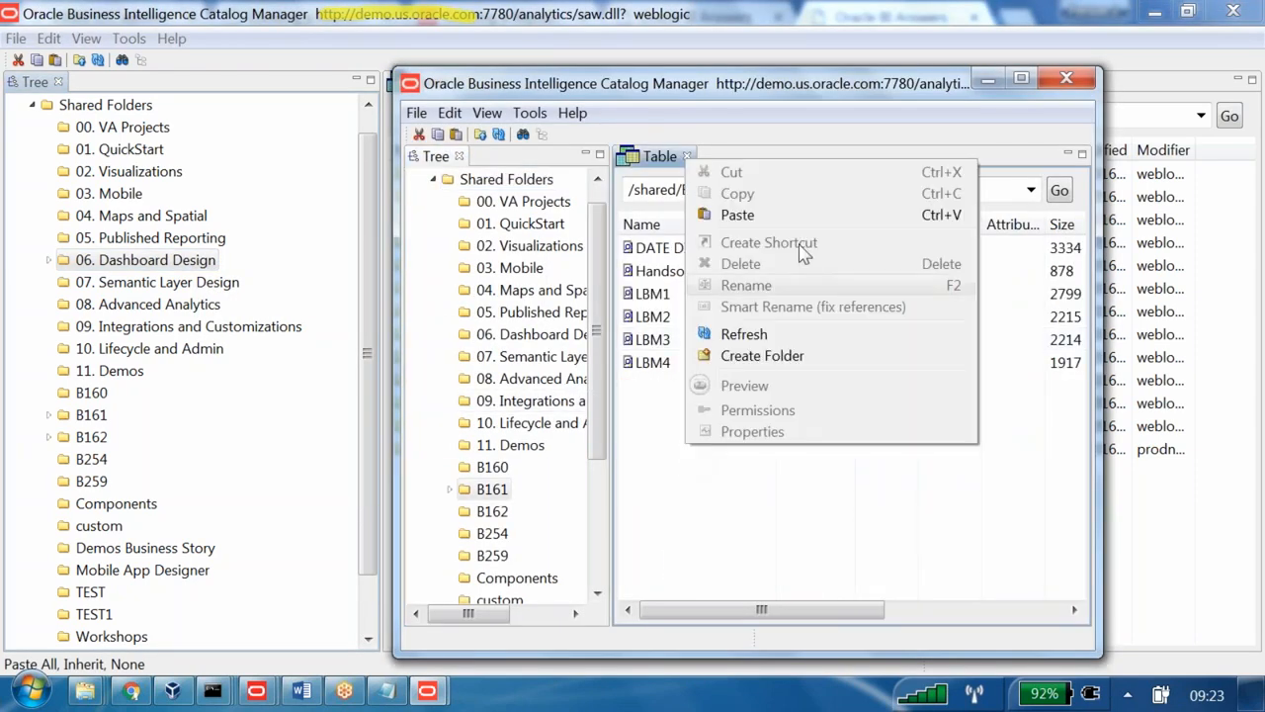
pyautogui.click(774, 216)
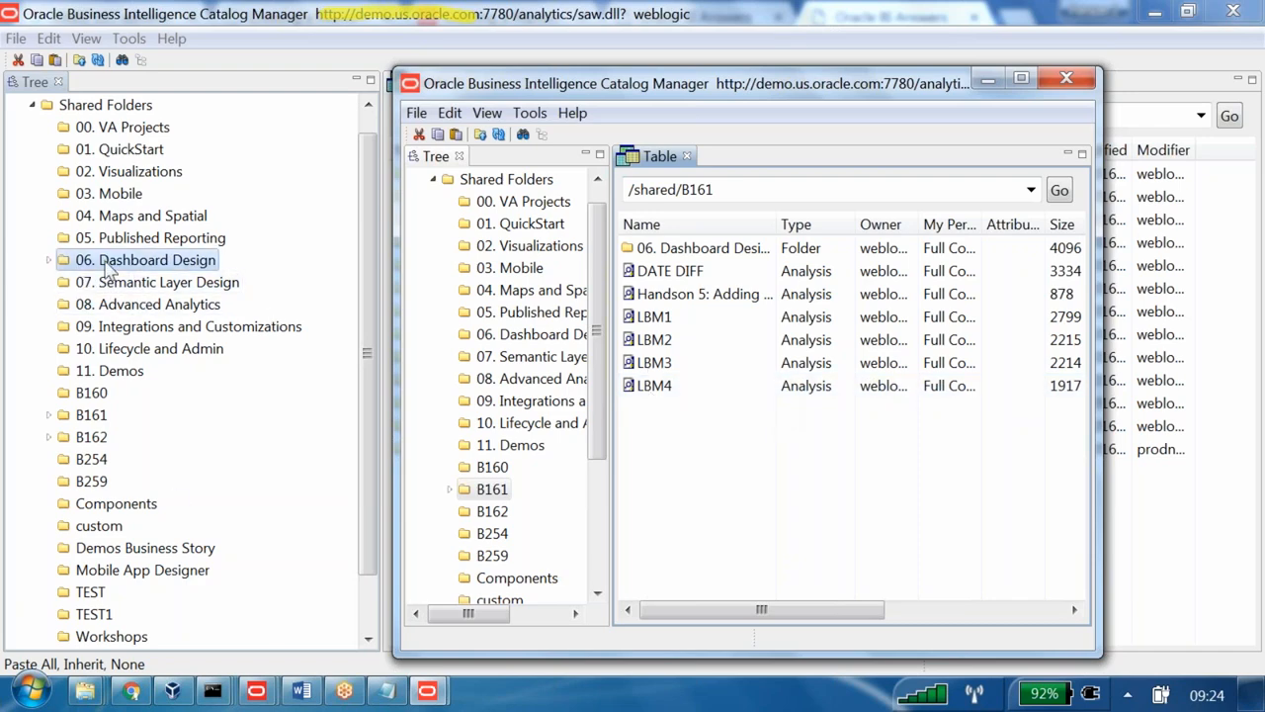
# - Open 06. Dashboard Design > Indexes and copy all six reports, from Index Hier to Index Rework Prt
pyautogui.click(79, 262)
pyautogui.click(49, 260)
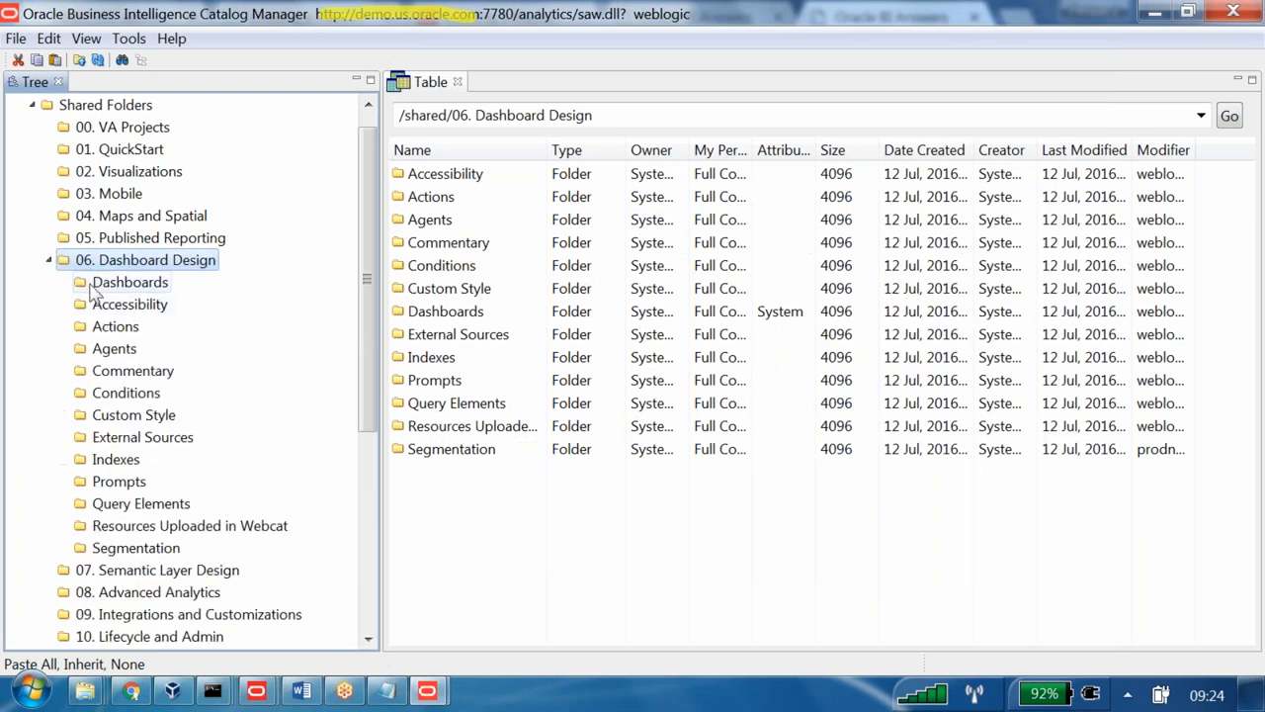
pyautogui.click(119, 459)
pyautogui.click(487, 179)
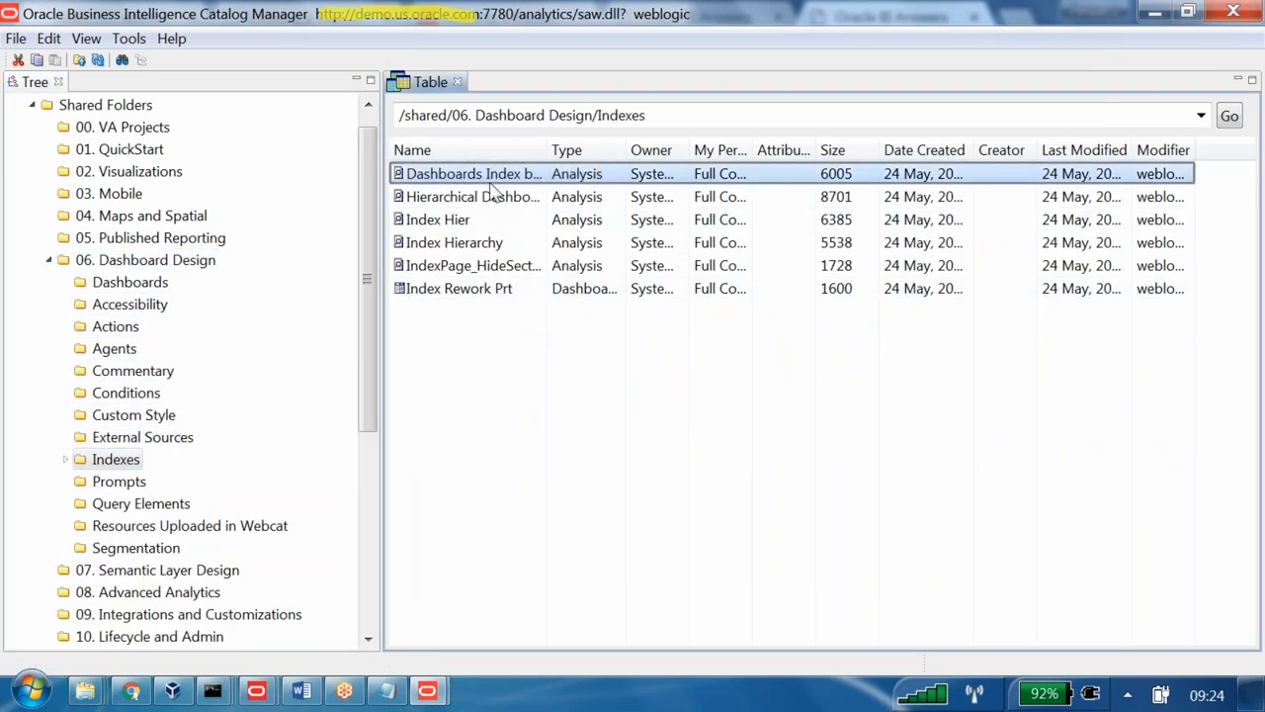
pyautogui.keyDown('ctrl'); pyautogui.click(485, 200); pyautogui.keyUp('ctrl')
pyautogui.keyDown('ctrl'); pyautogui.click(455, 221); pyautogui.keyUp('ctrl')
pyautogui.keyDown('ctrl'); pyautogui.click(446, 243); pyautogui.keyUp('ctrl')
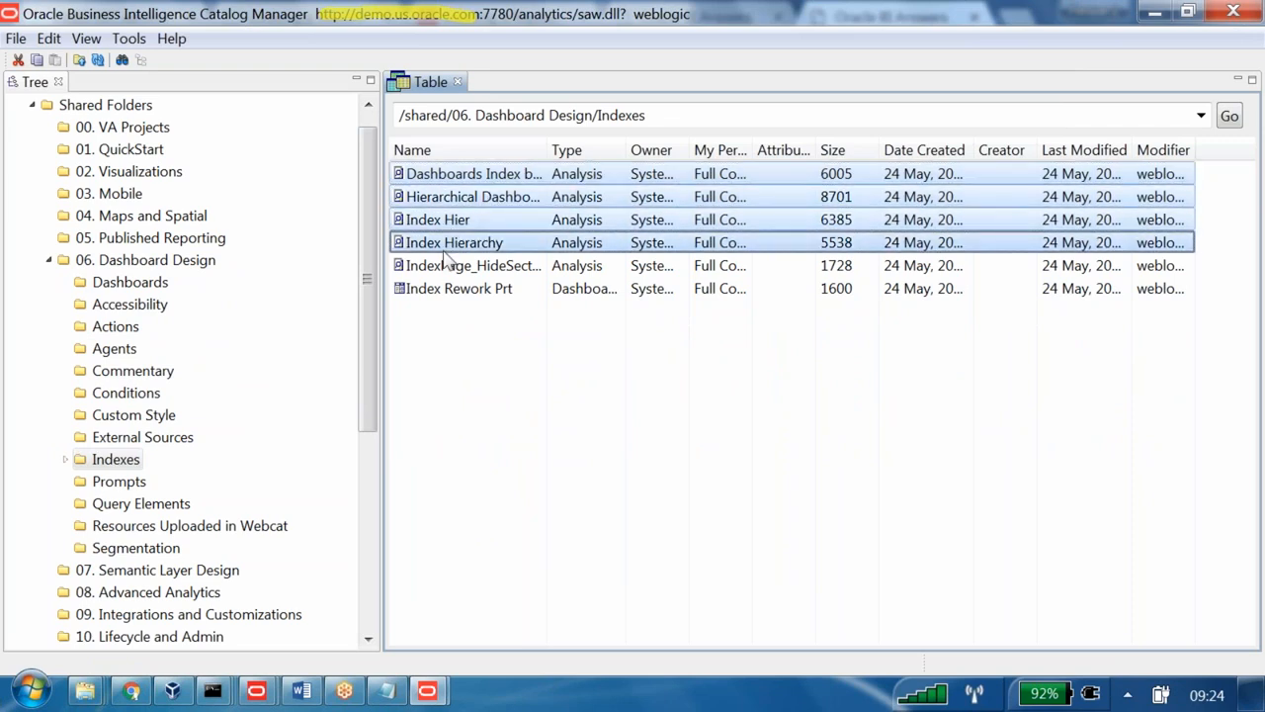
pyautogui.keyDown('ctrl'); pyautogui.click(448, 267); pyautogui.keyUp('ctrl')
pyautogui.keyDown('ctrl'); pyautogui.click(435, 289); pyautogui.keyUp('ctrl')
pyautogui.rightClick(451, 245)
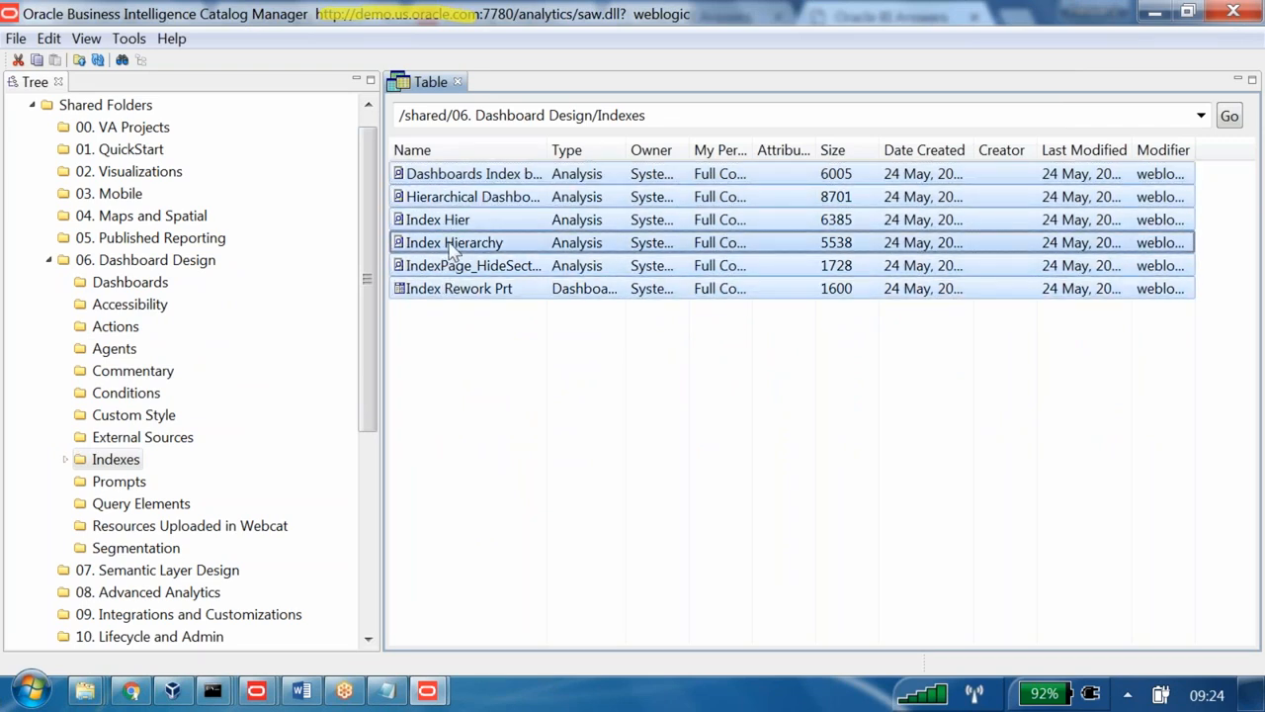
pyautogui.click(501, 278)
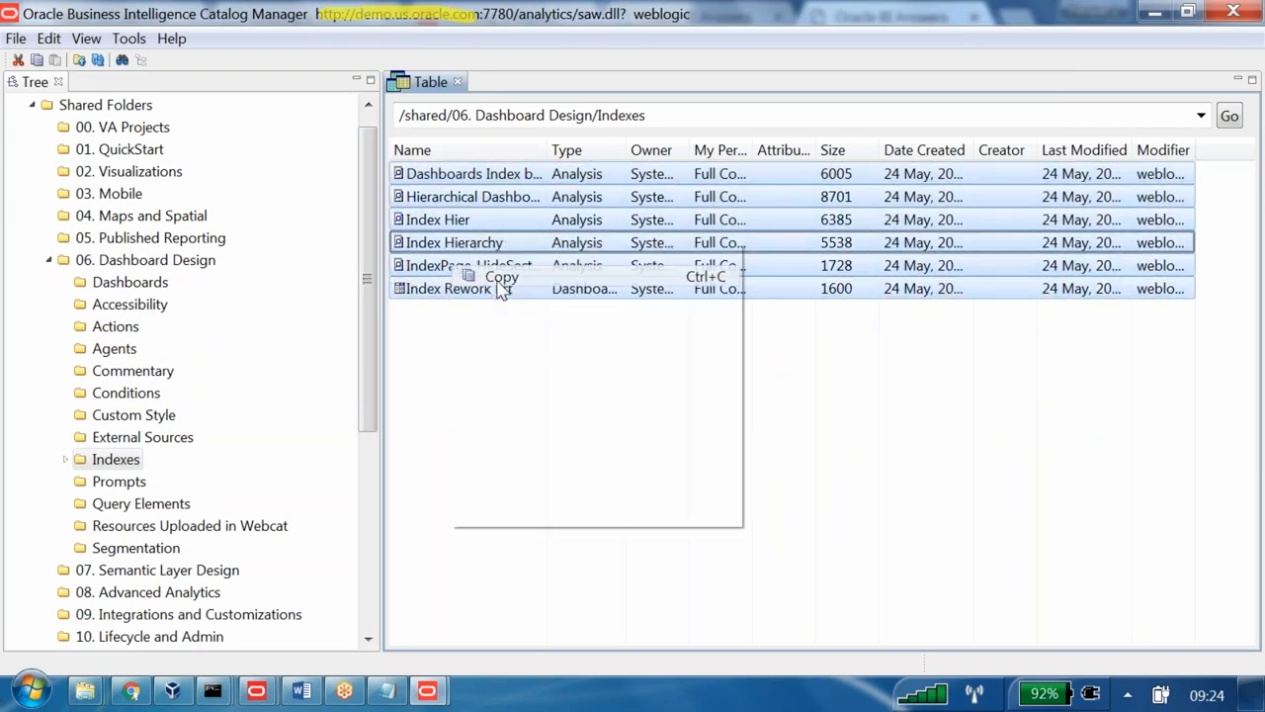
# - Paste the six copied reports into B161 in the second catalog window
pyautogui.hotkey('alt', 'Tab')
pyautogui.rightClick(672, 470)
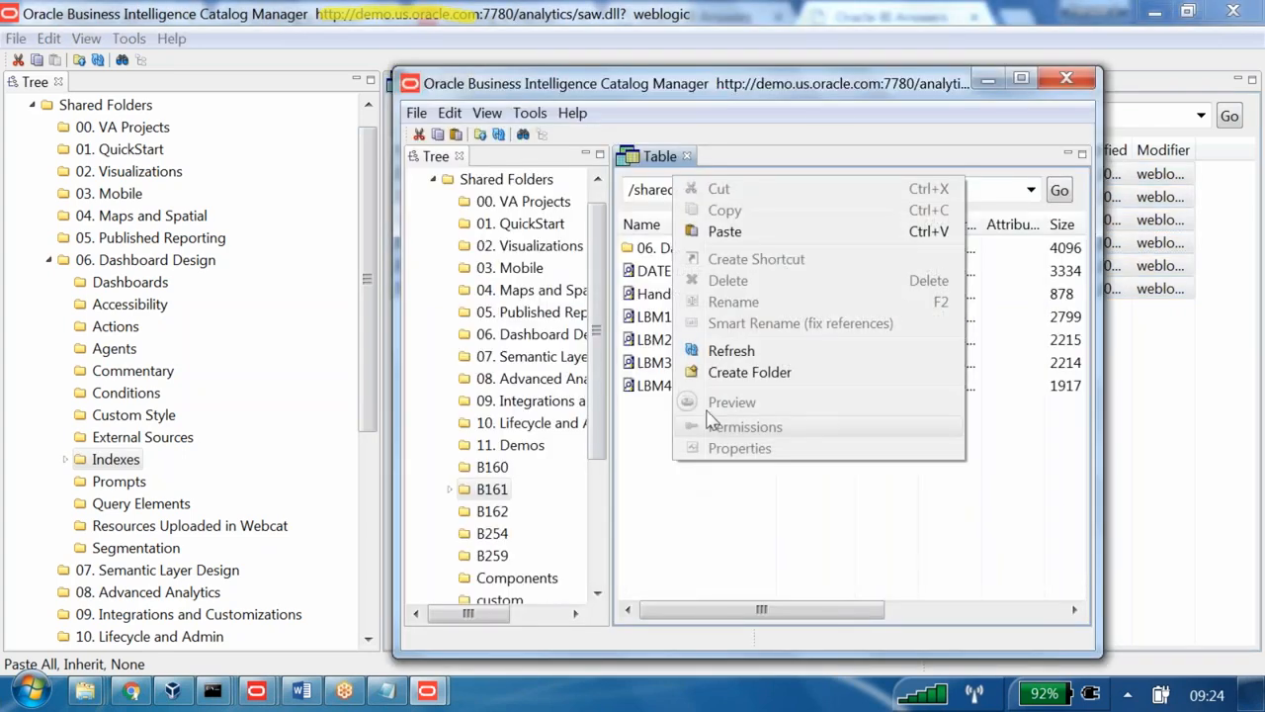
pyautogui.click(720, 228)
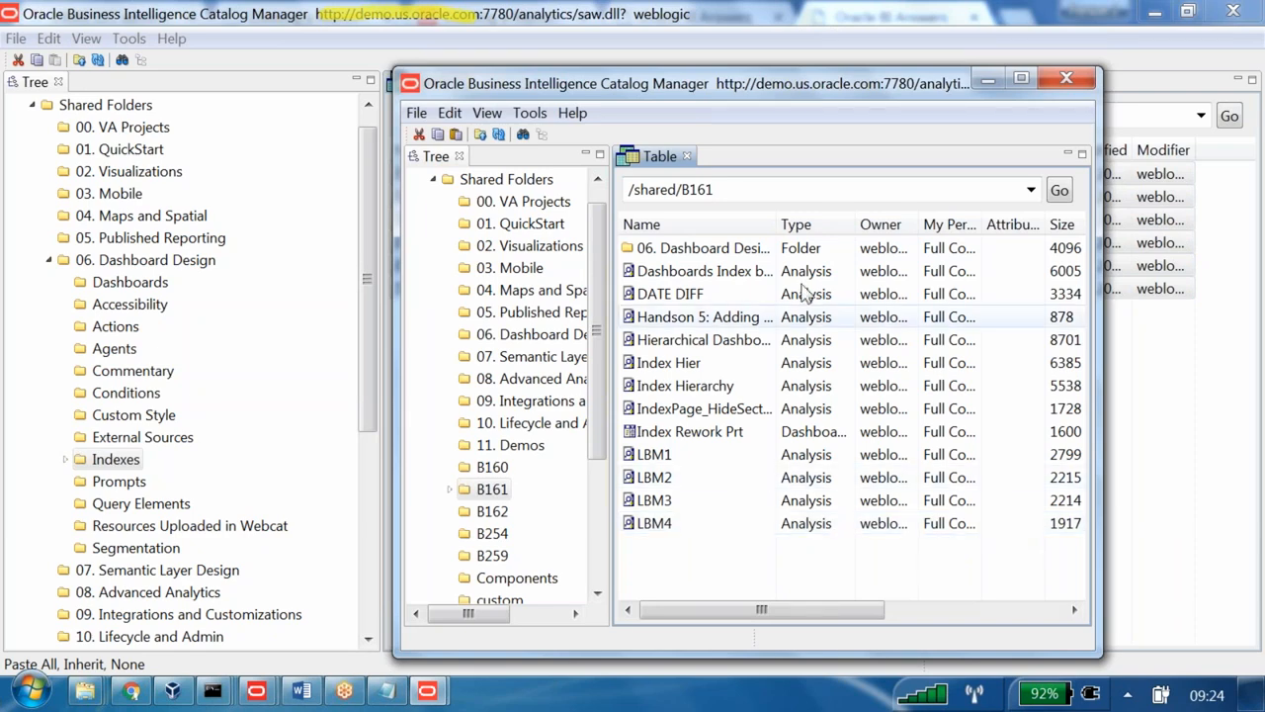
# - Glance at the Word offline deployment notes, then bring the B161 Catalog Manager window back
pyautogui.click(301, 691)
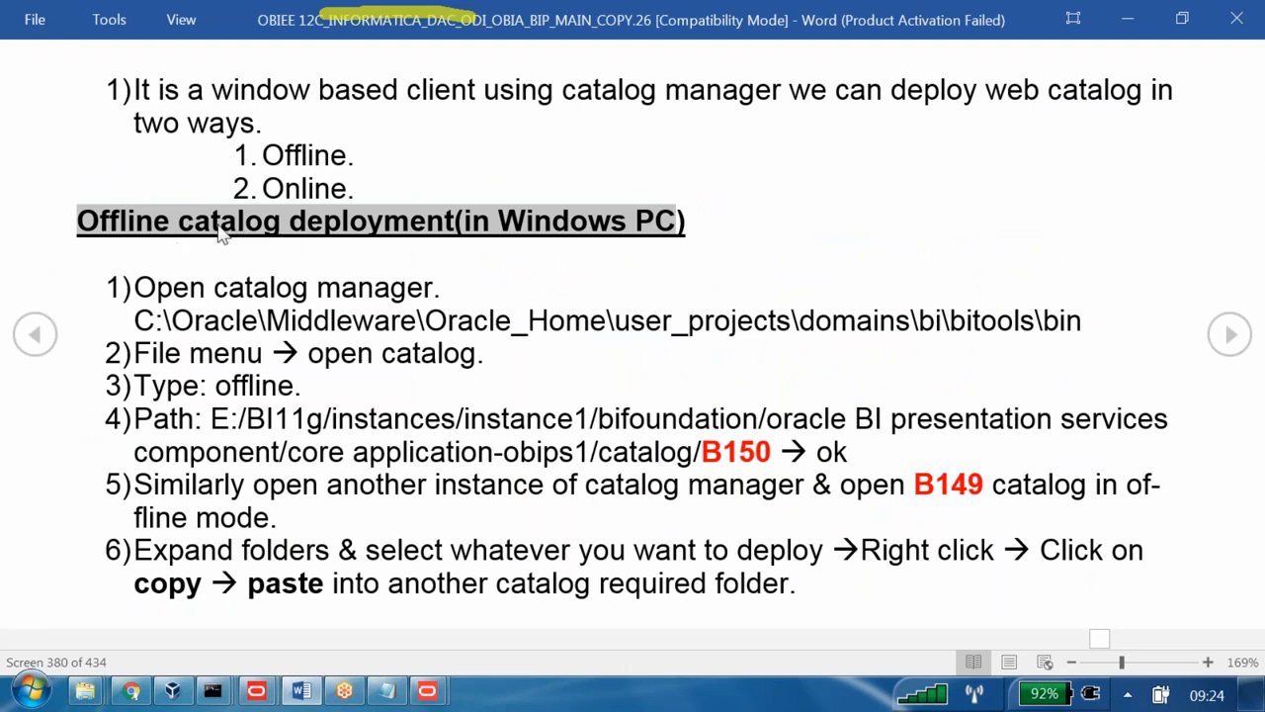
pyautogui.click(427, 691)
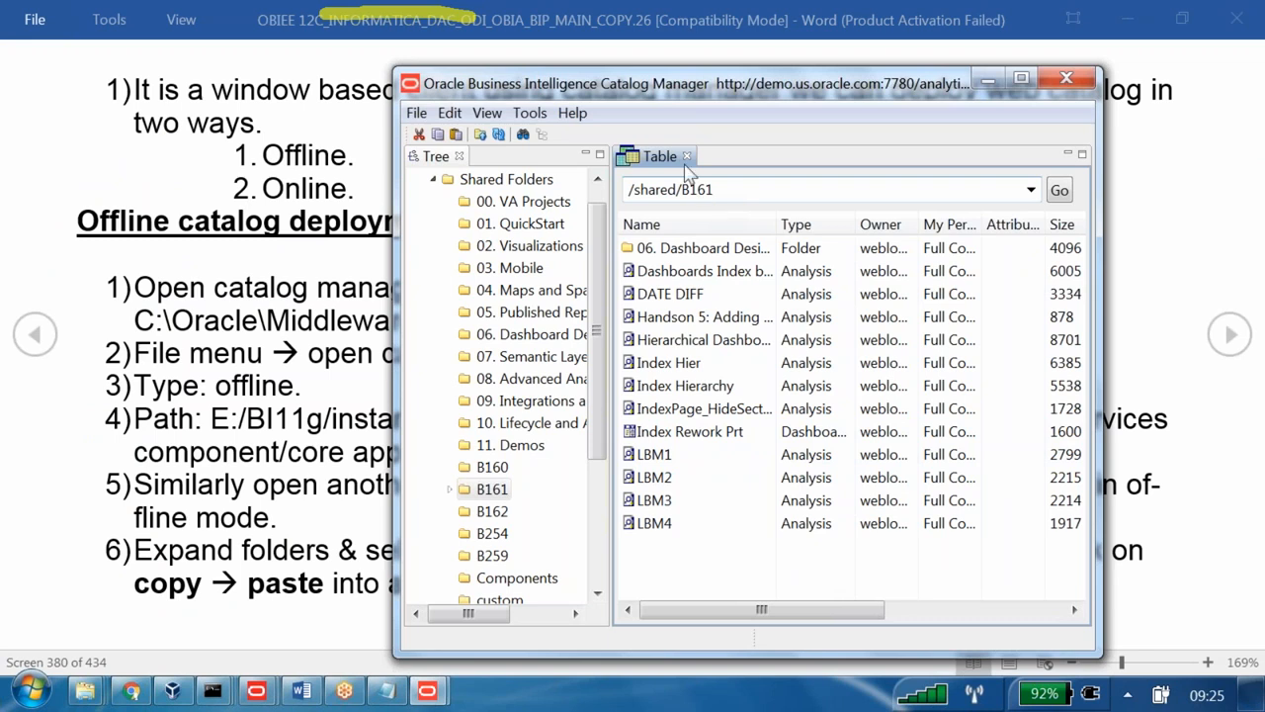
# - Close the online catalog and start opening a new catalog with Type set to Offline
pyautogui.click(416, 113)
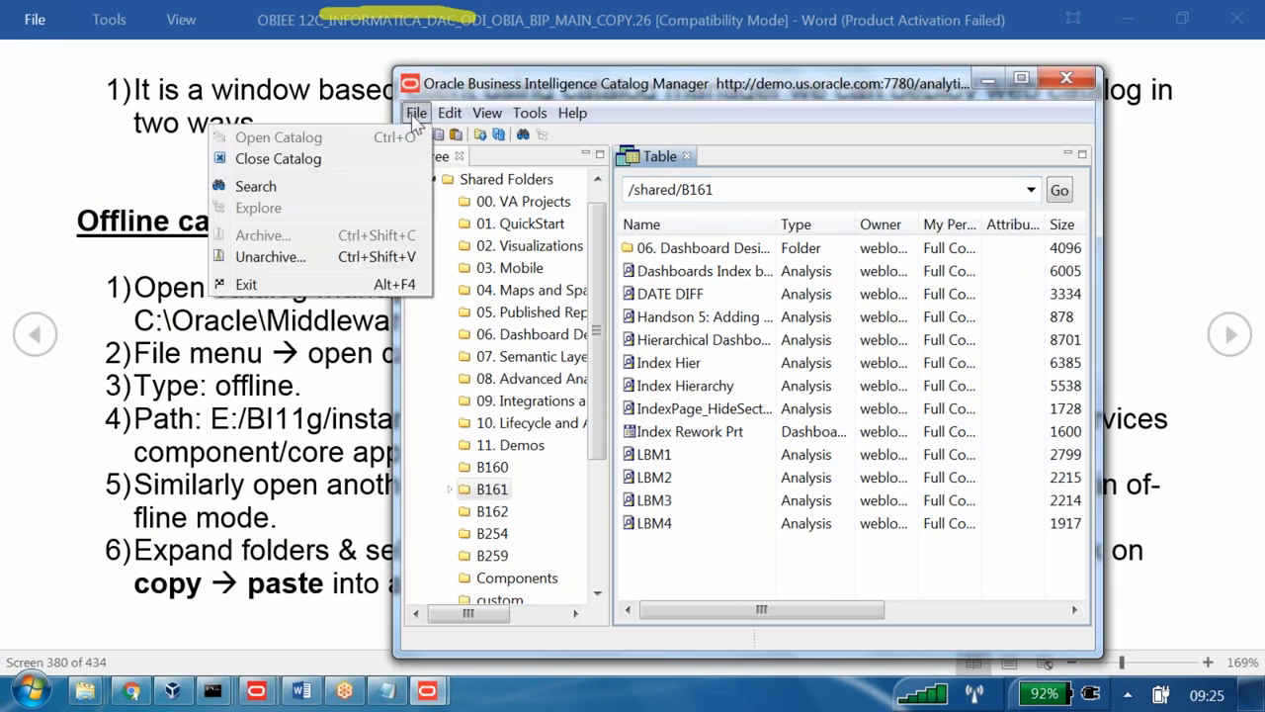
pyautogui.click(332, 161)
pyautogui.click(418, 113)
pyautogui.click(425, 132)
pyautogui.click(721, 194)
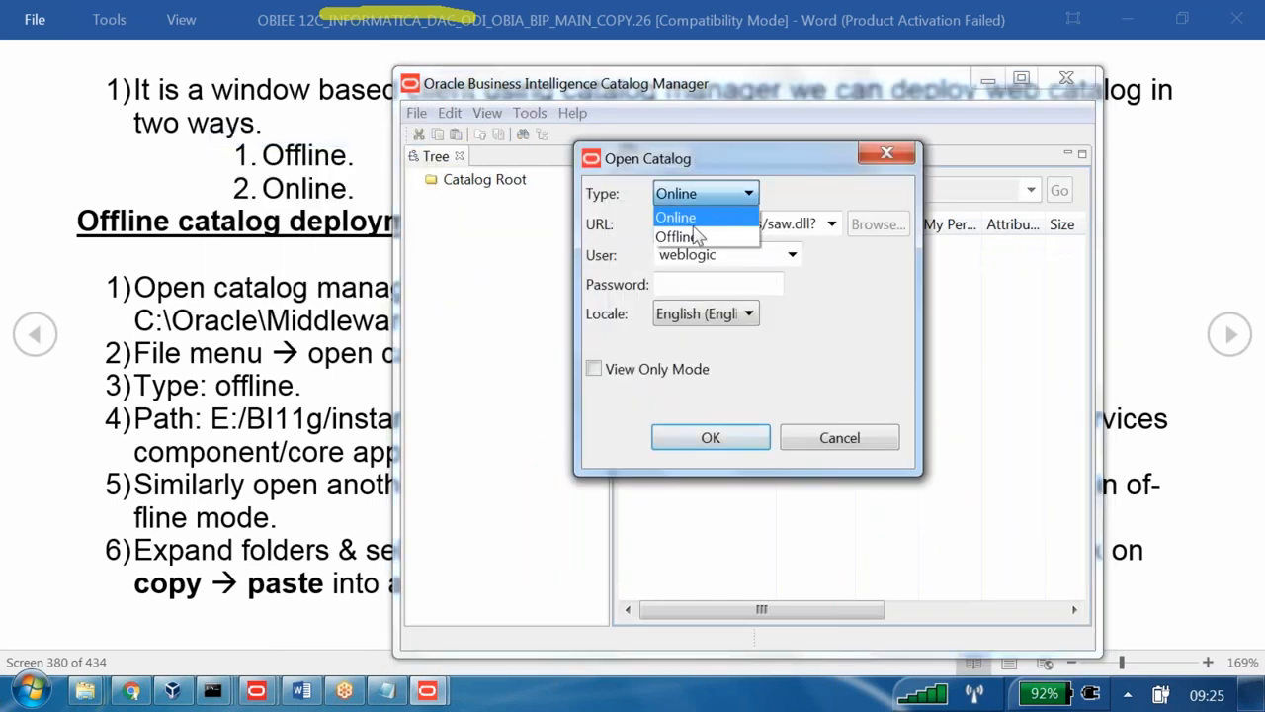
pyautogui.click(696, 236)
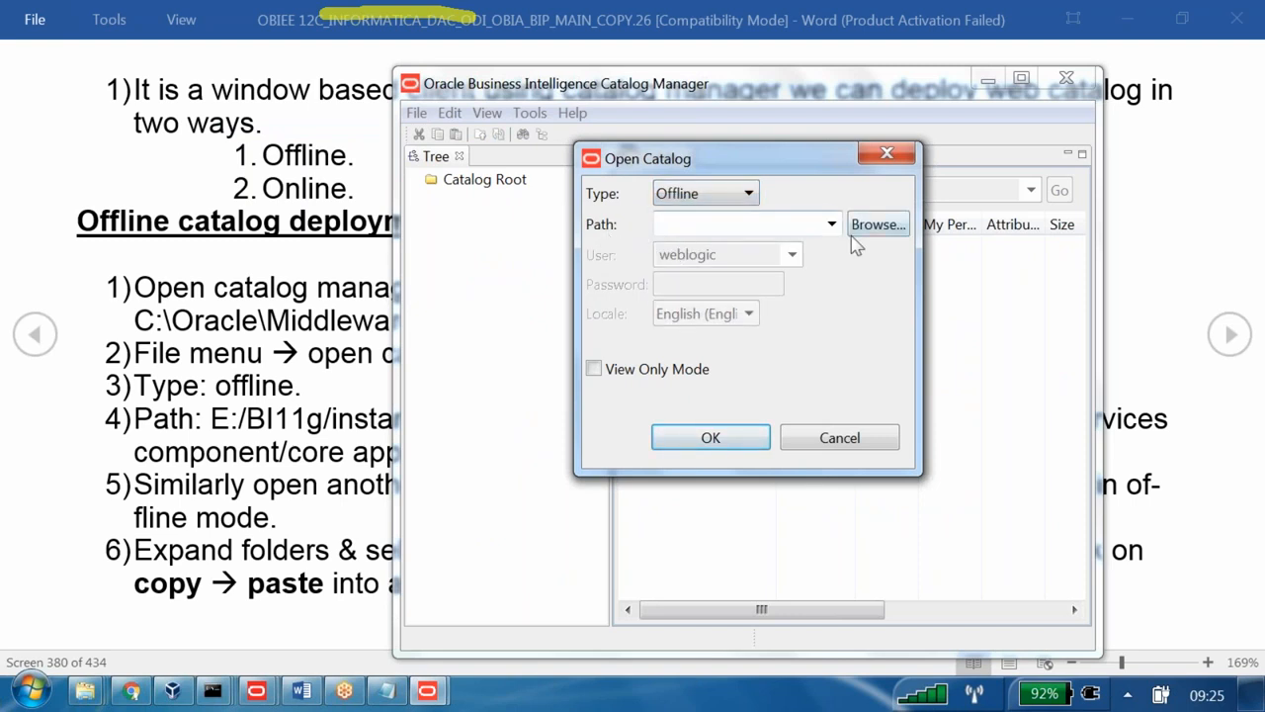
# - Browse for the offline catalog folder under Network
pyautogui.click(883, 226)
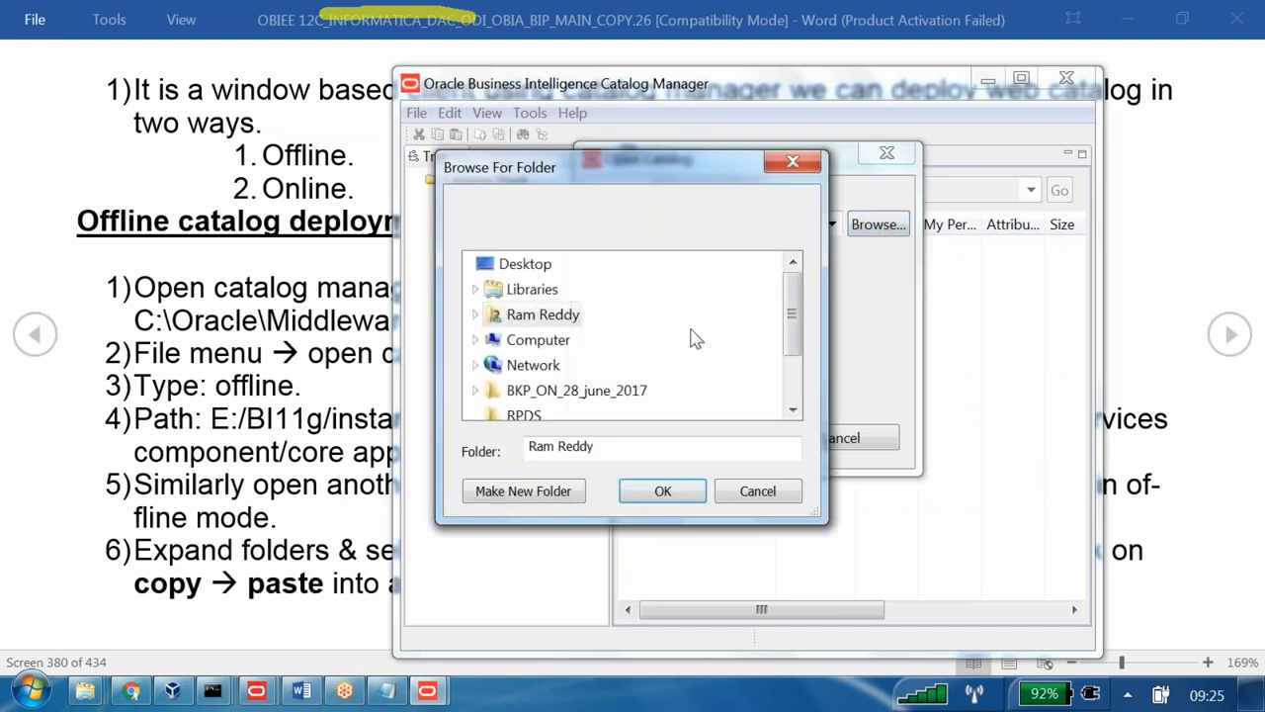
pyautogui.click(534, 364)
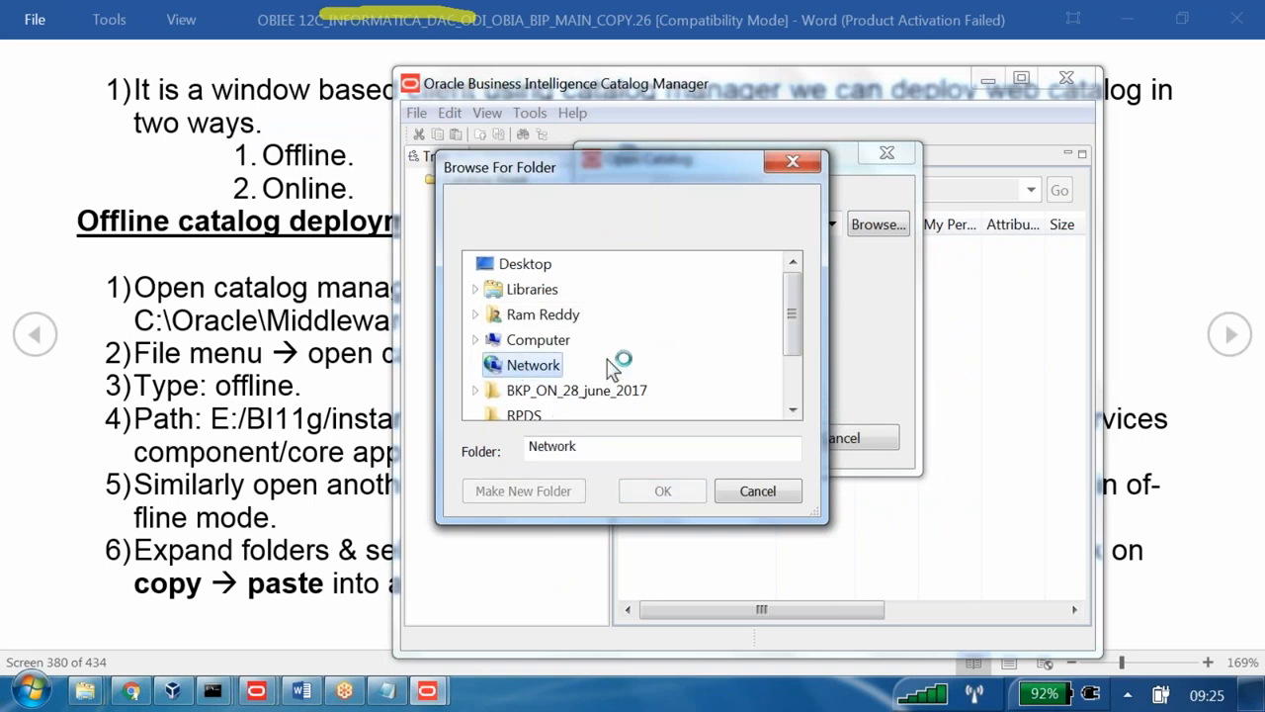
pyautogui.scroll(-1, 613, 358)
pyautogui.scroll(1, 583, 341)
pyautogui.scroll(-1, 524, 351)
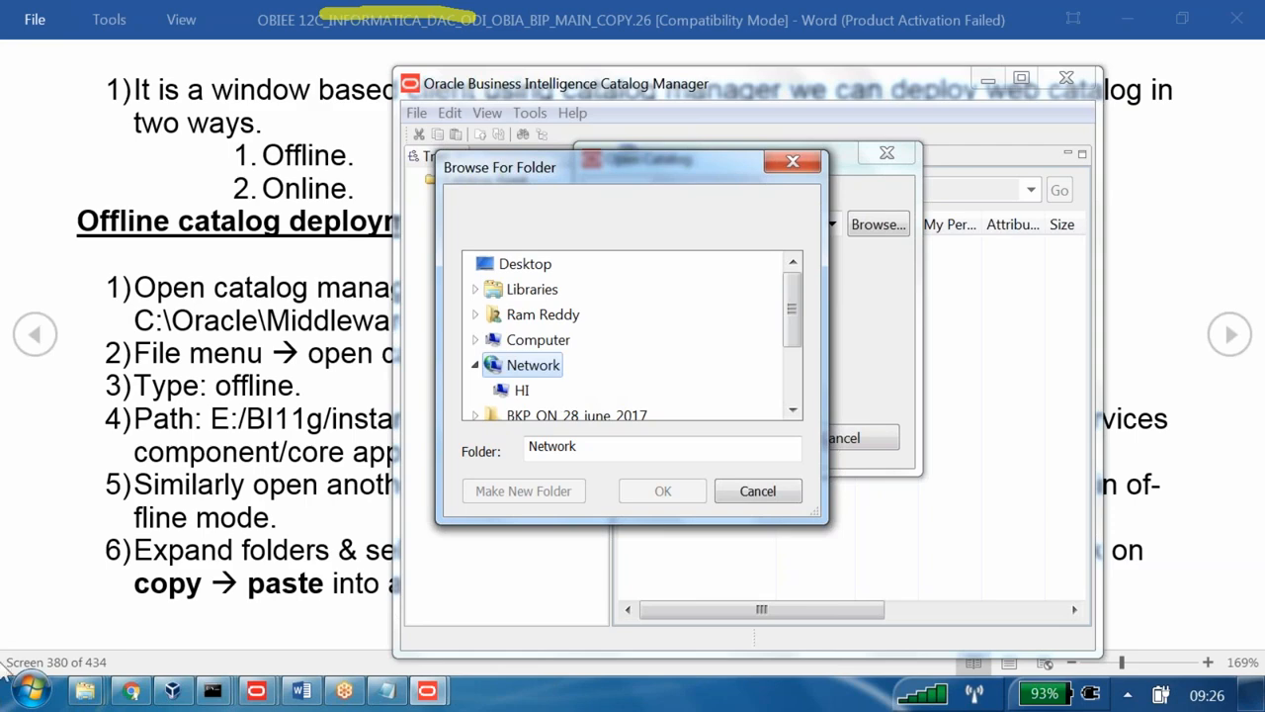
# - Page the Word notes to Online catalog deployment and select the 'Some advantages of catalog manager' heading
pyautogui.click(109, 630)
pyautogui.press('pagedown')
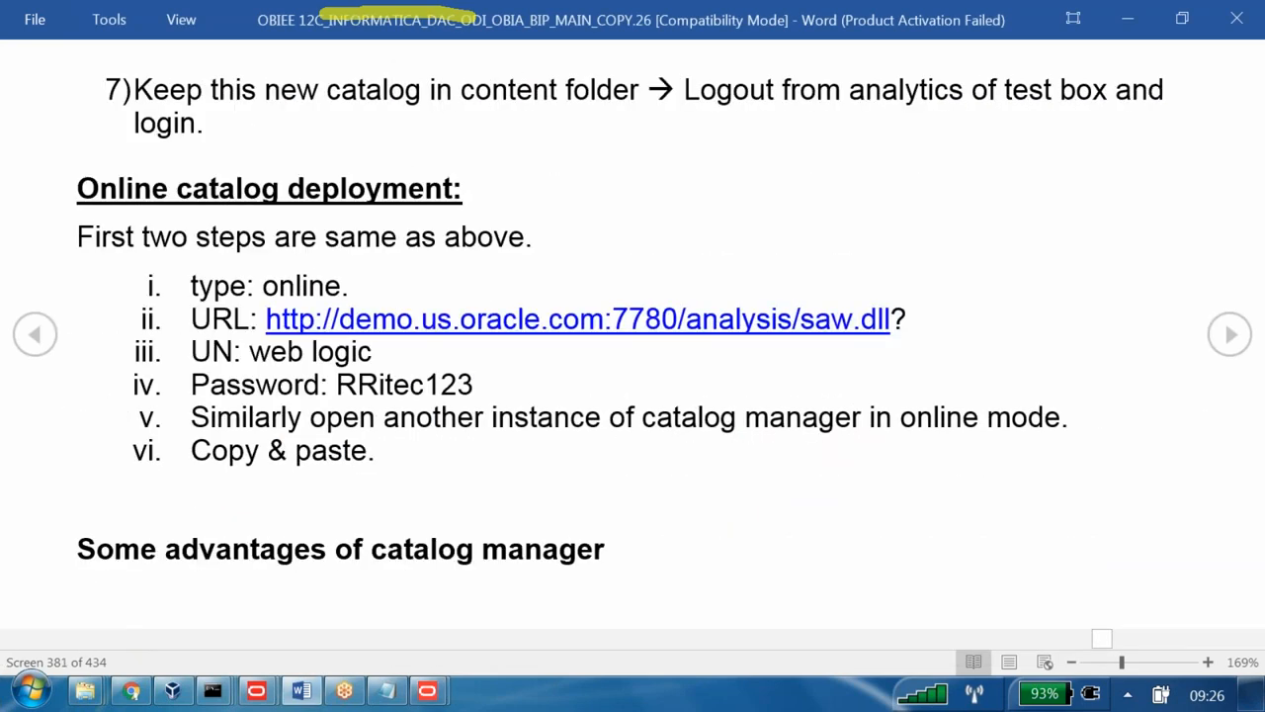
pyautogui.press('pagedown')
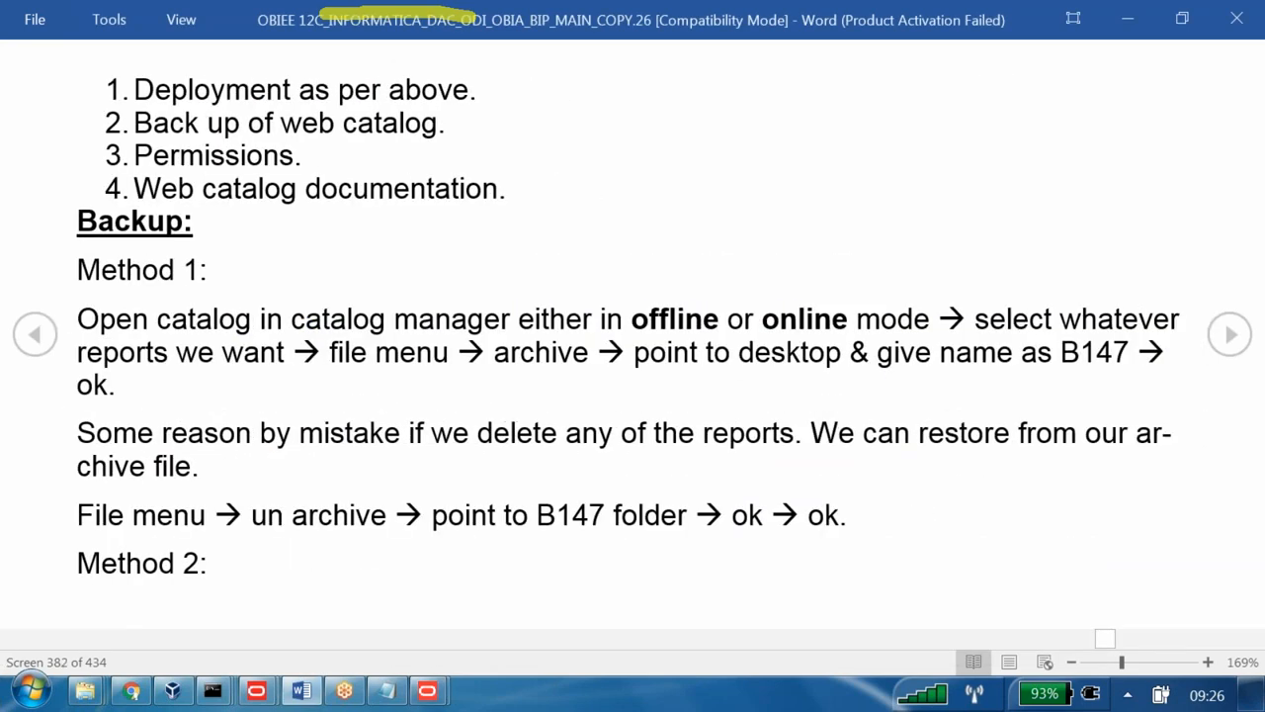
pyautogui.press('pageup')
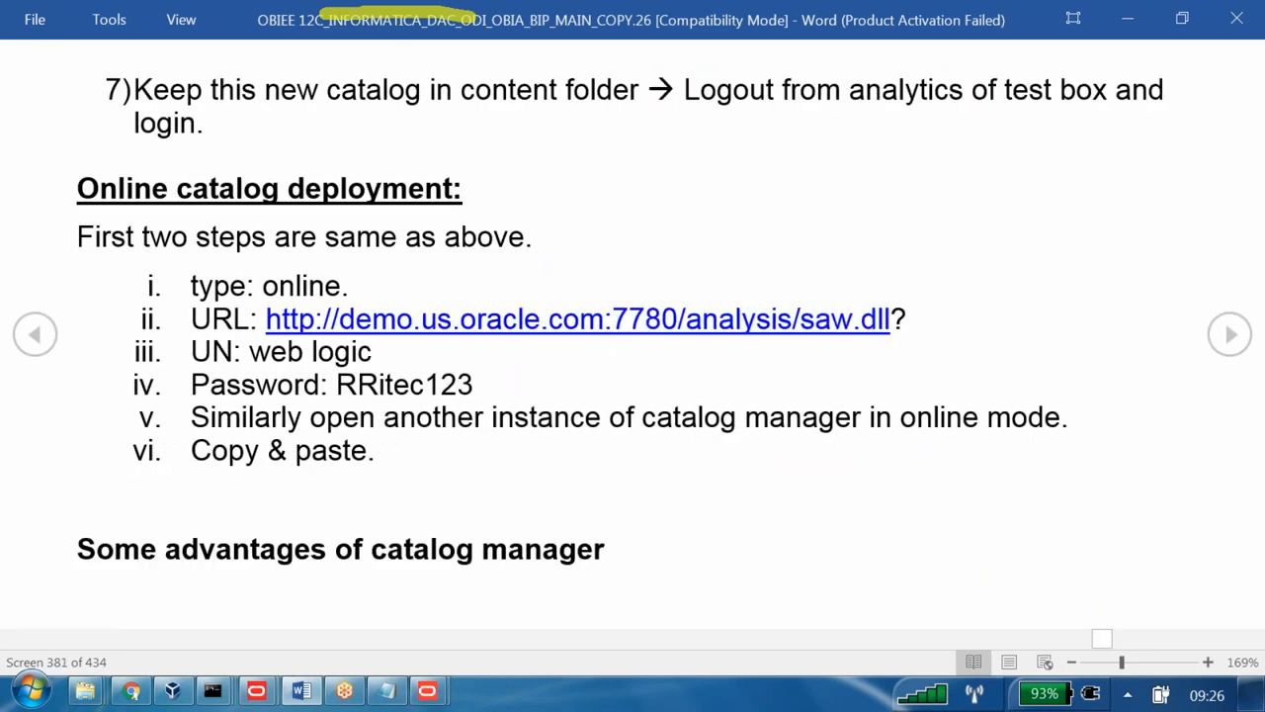
pyautogui.press('pageup')
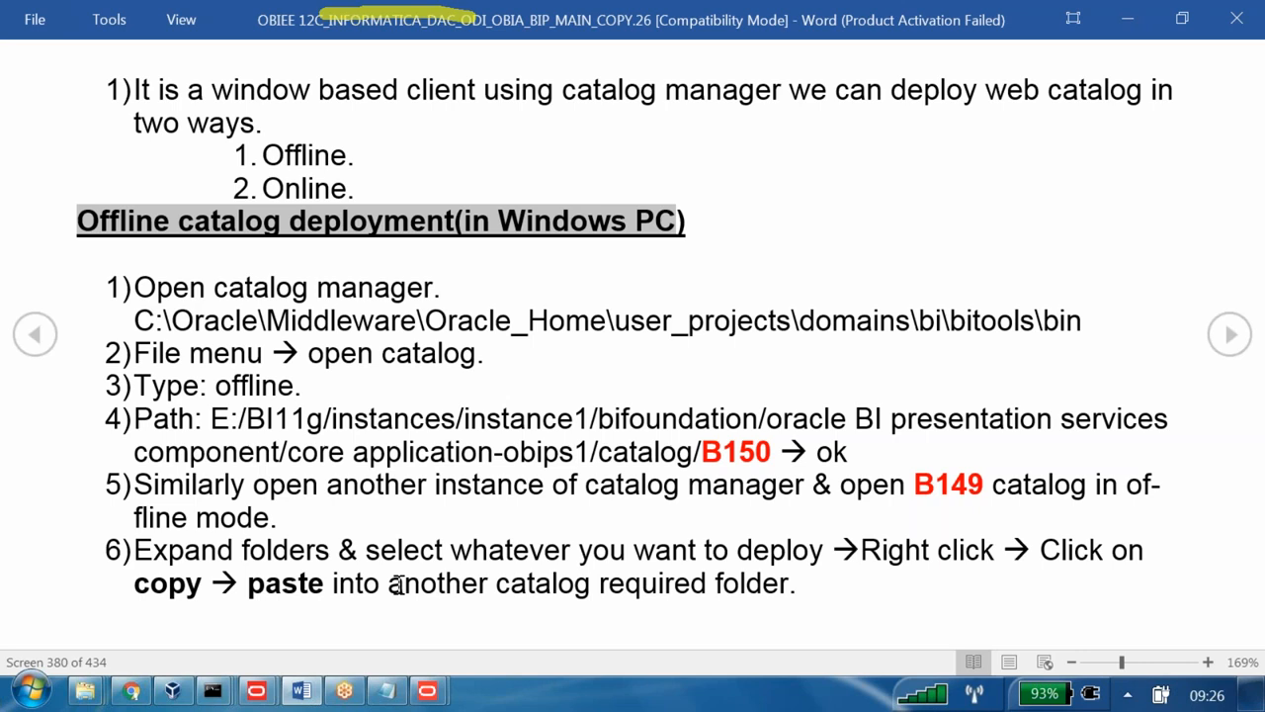
pyautogui.press('Right')
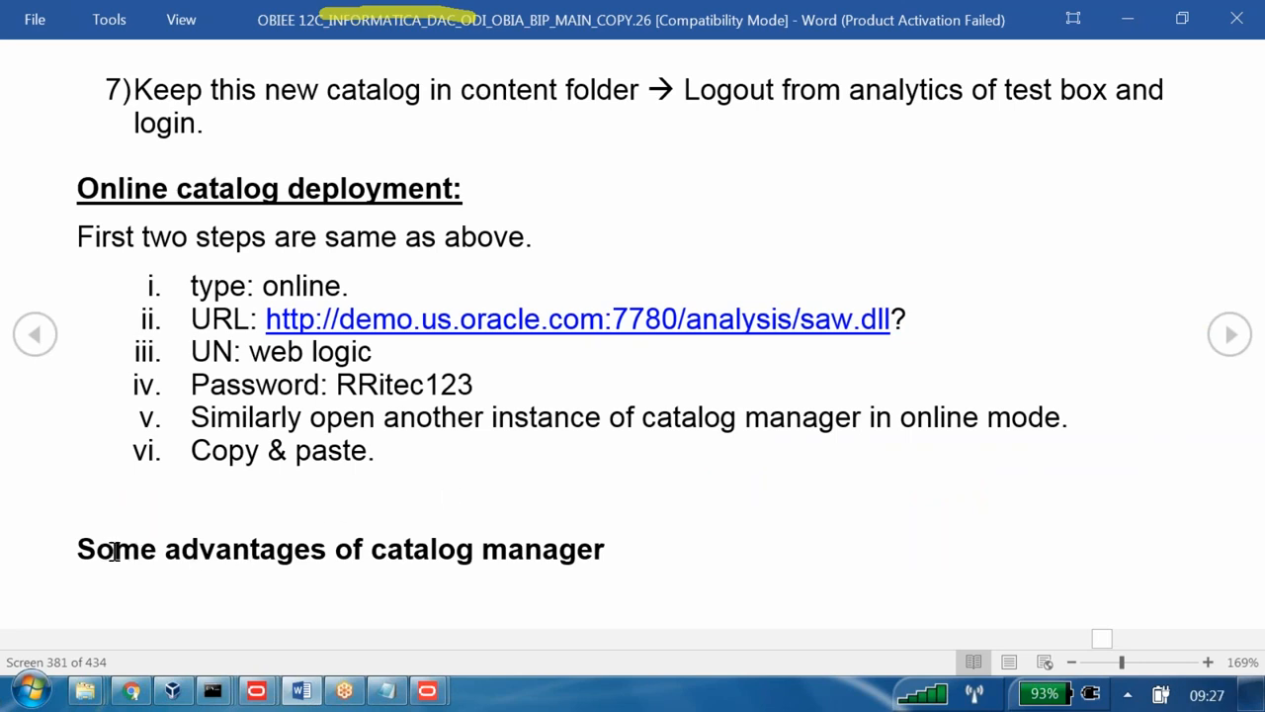
pyautogui.moveTo(609, 539); pyautogui.dragTo(112, 559)
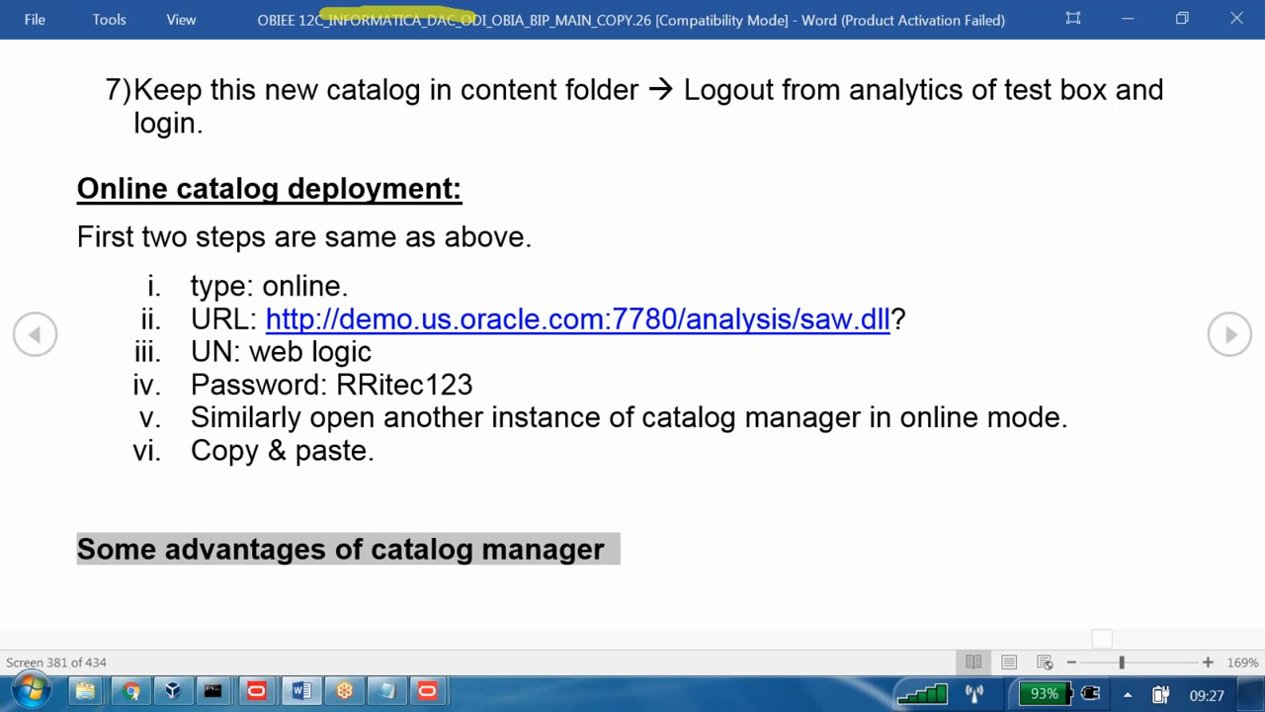
pyautogui.hotkey('alt', 'Tab')
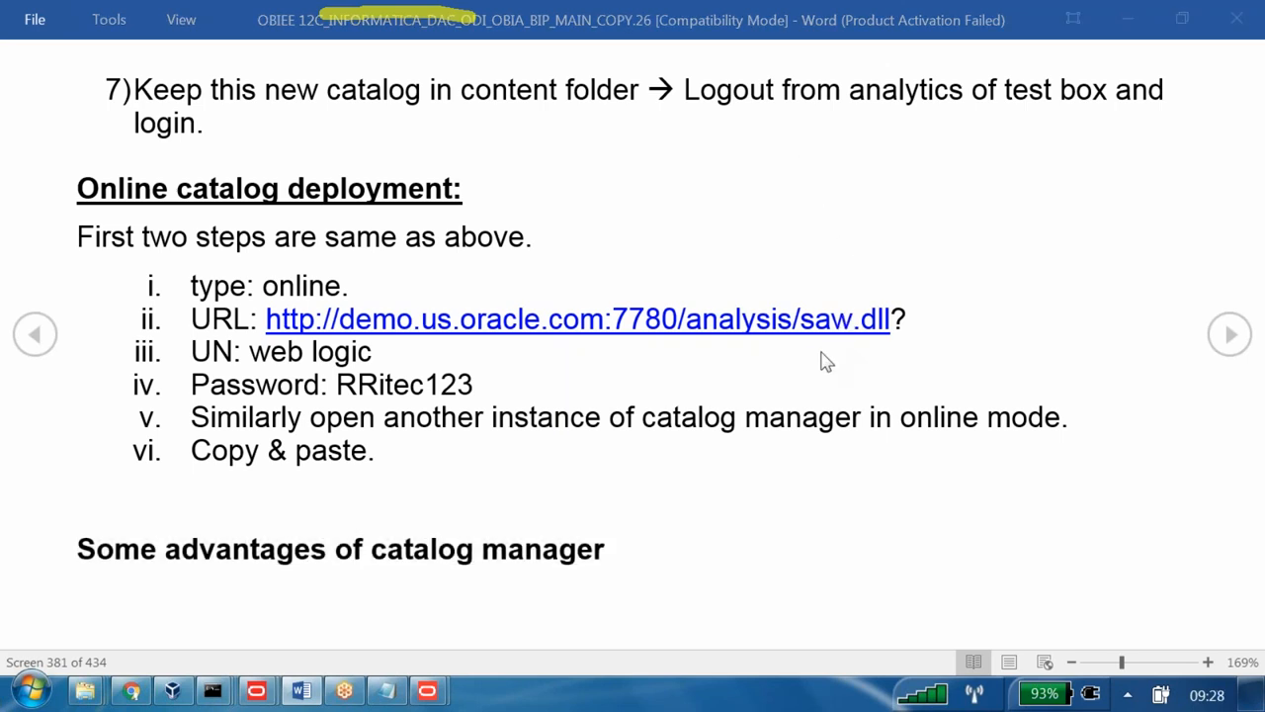
pyautogui.hotkey('alt', 'Tab')
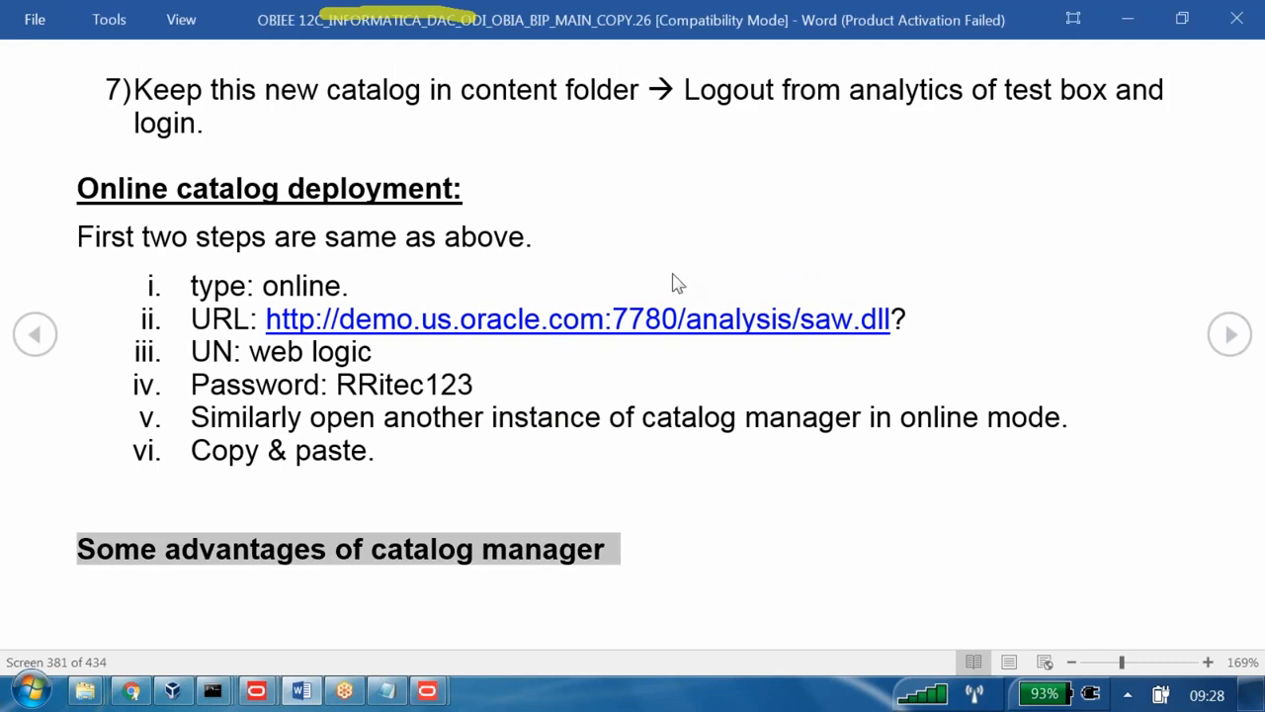